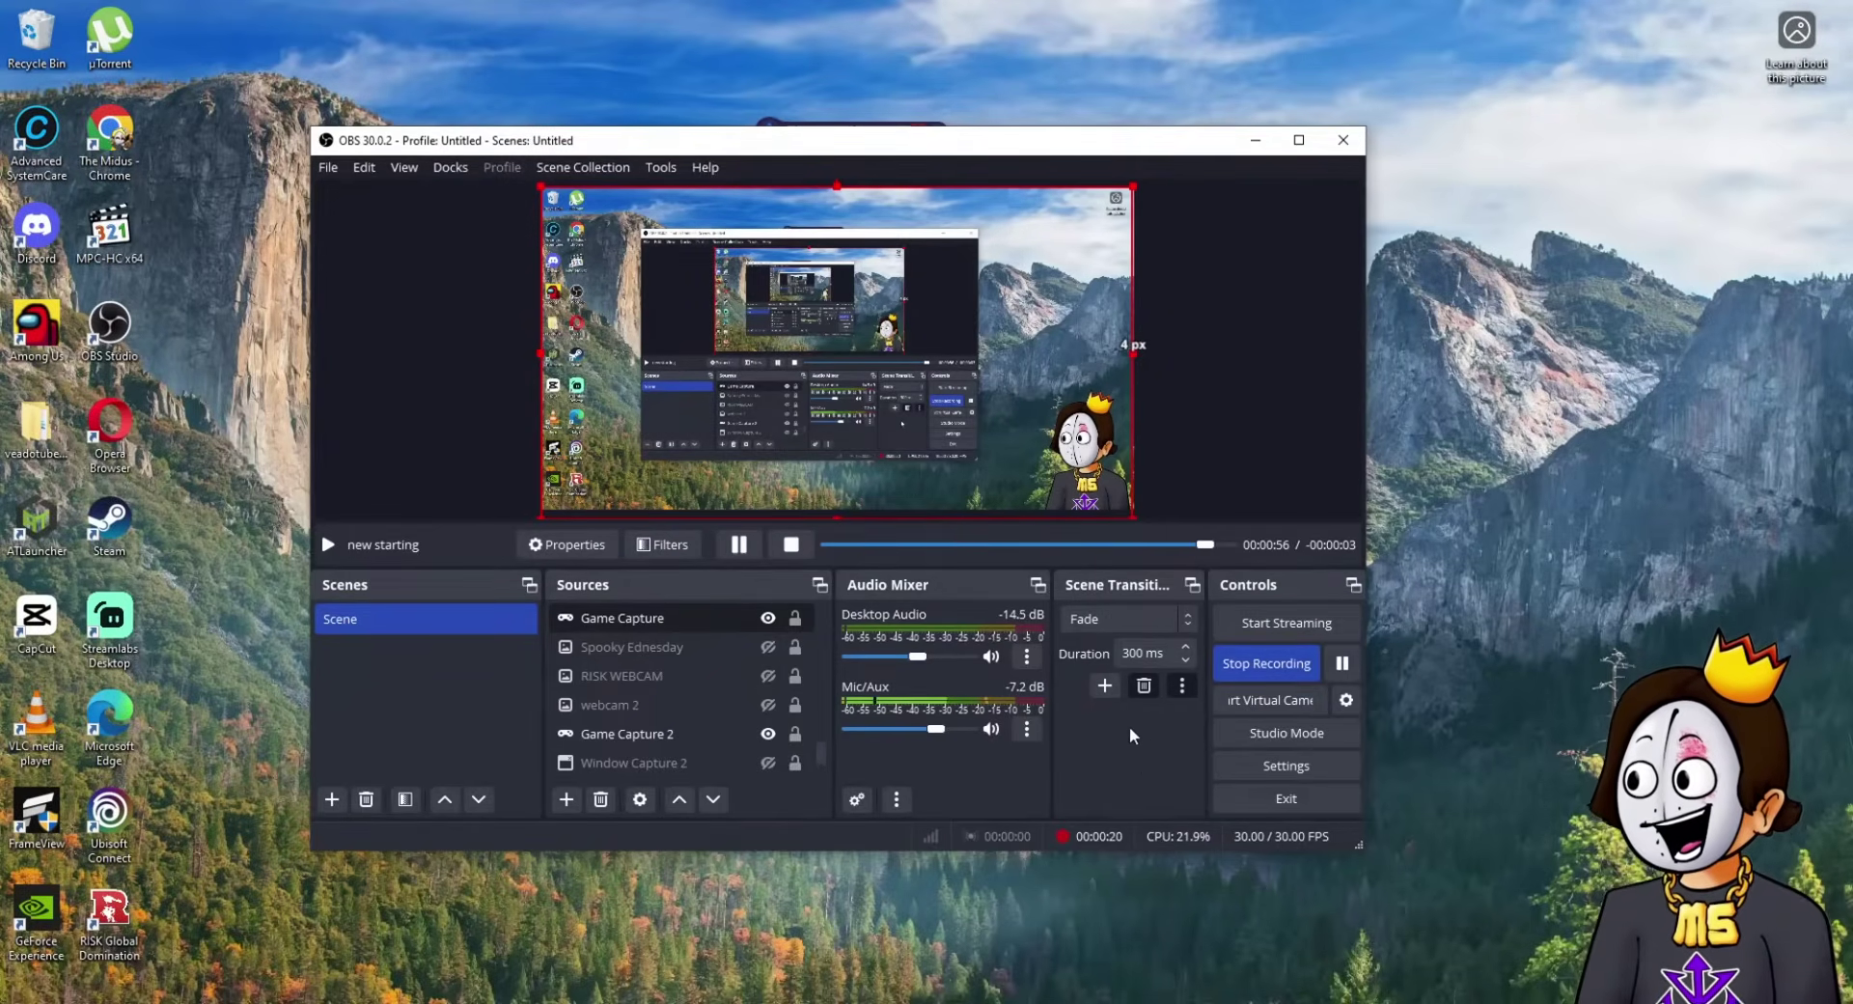
- From the search results, open the Project Lotus organization and its LotusContinued repository
{"action": "left_click", "coordinate": [1009, 999]}
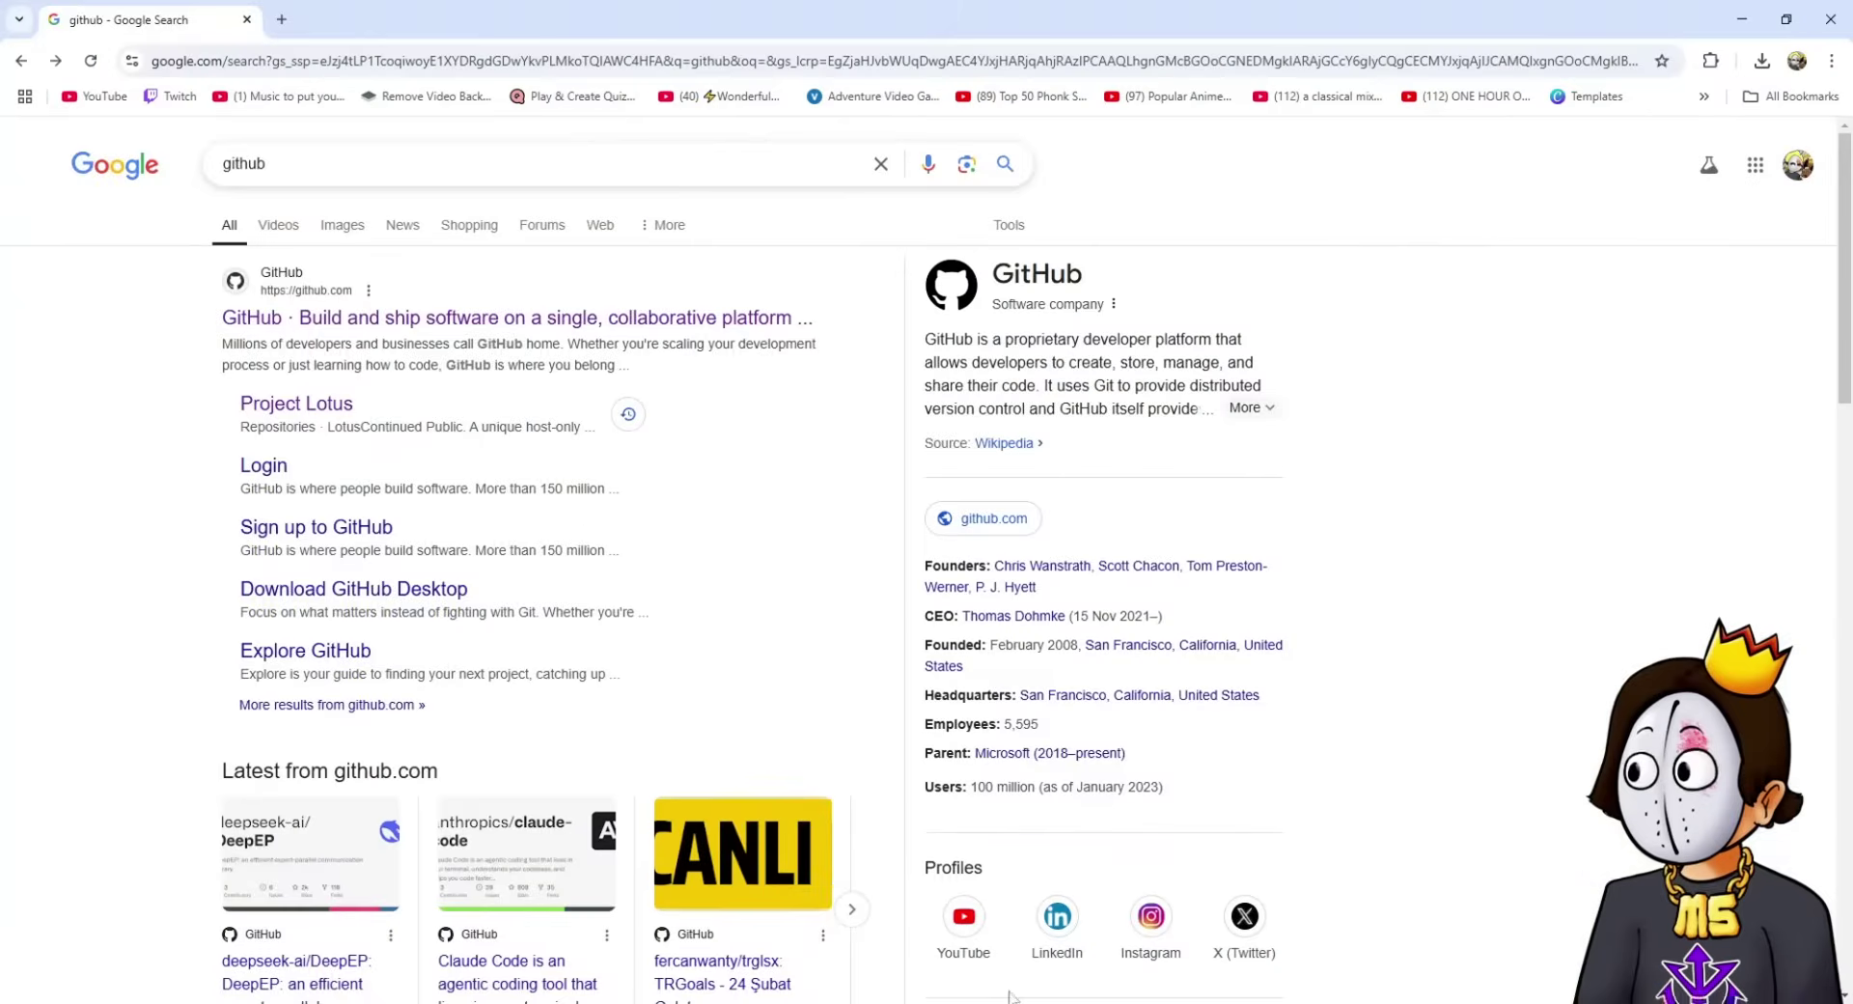
{"action": "left_click", "coordinate": [302, 406]}
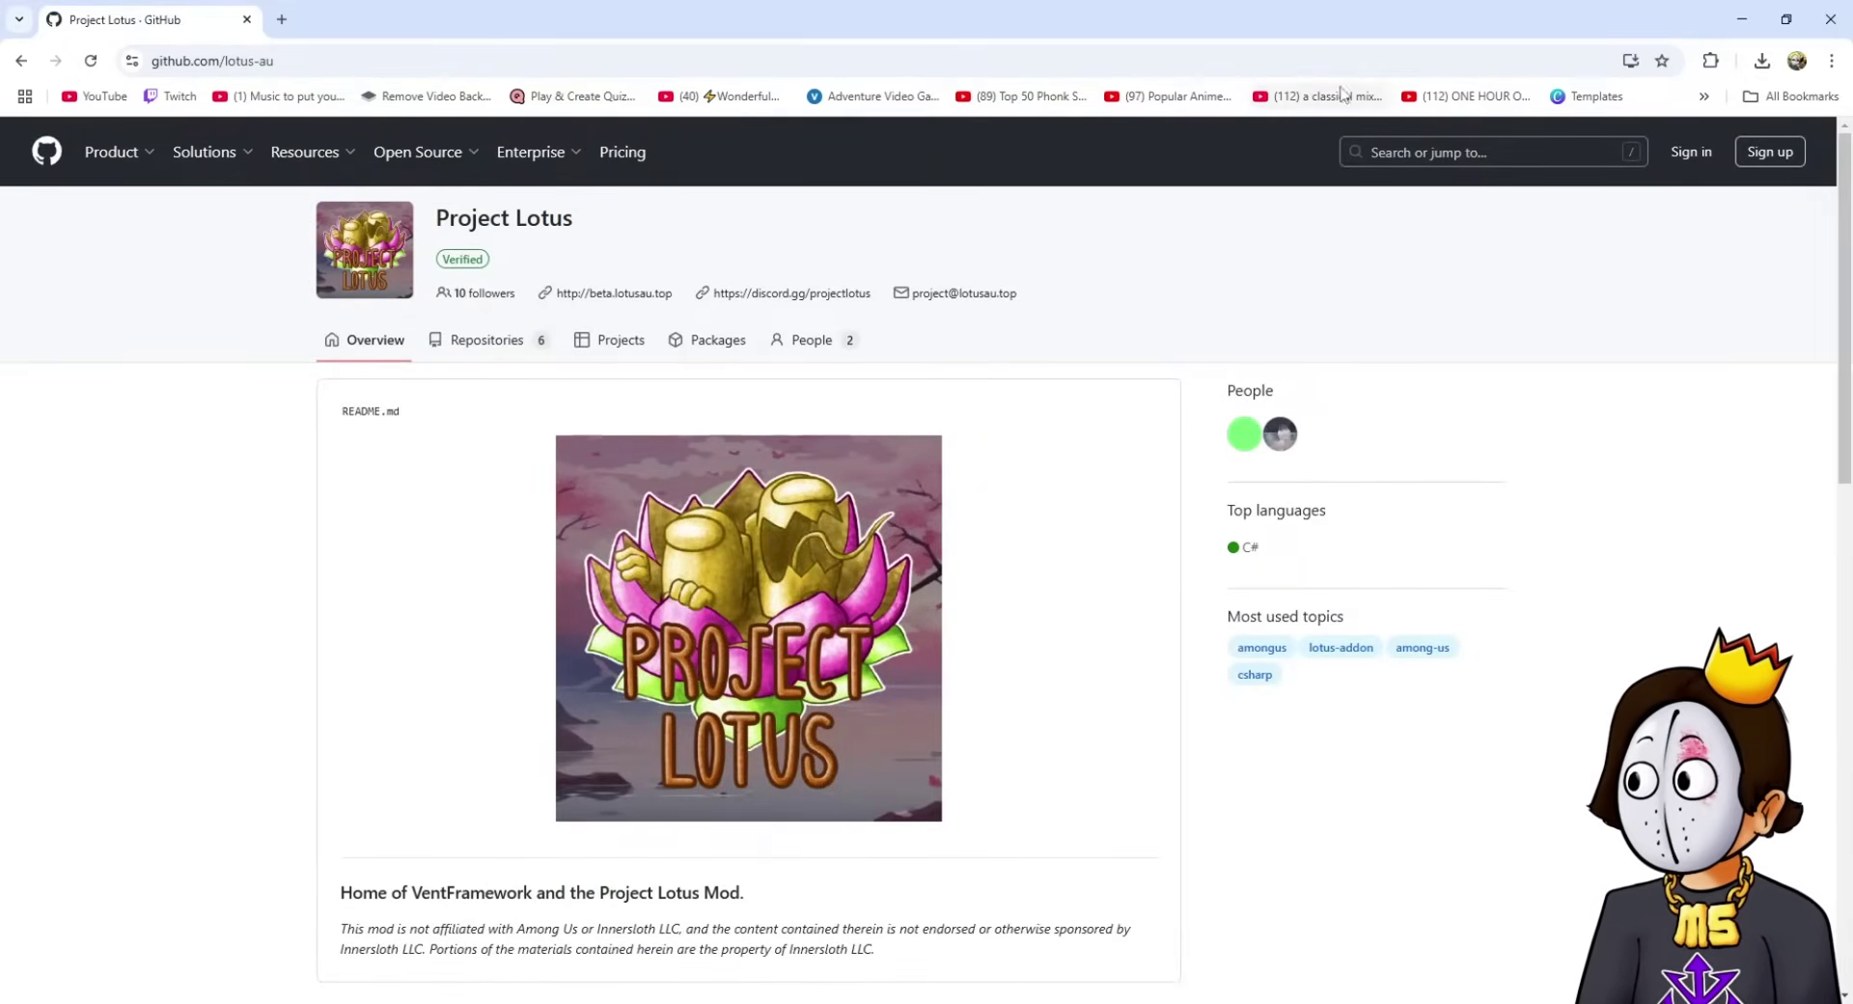
{"action": "scroll", "coordinate": [1067, 511], "scroll_direction": "down", "scroll_amount": 8}
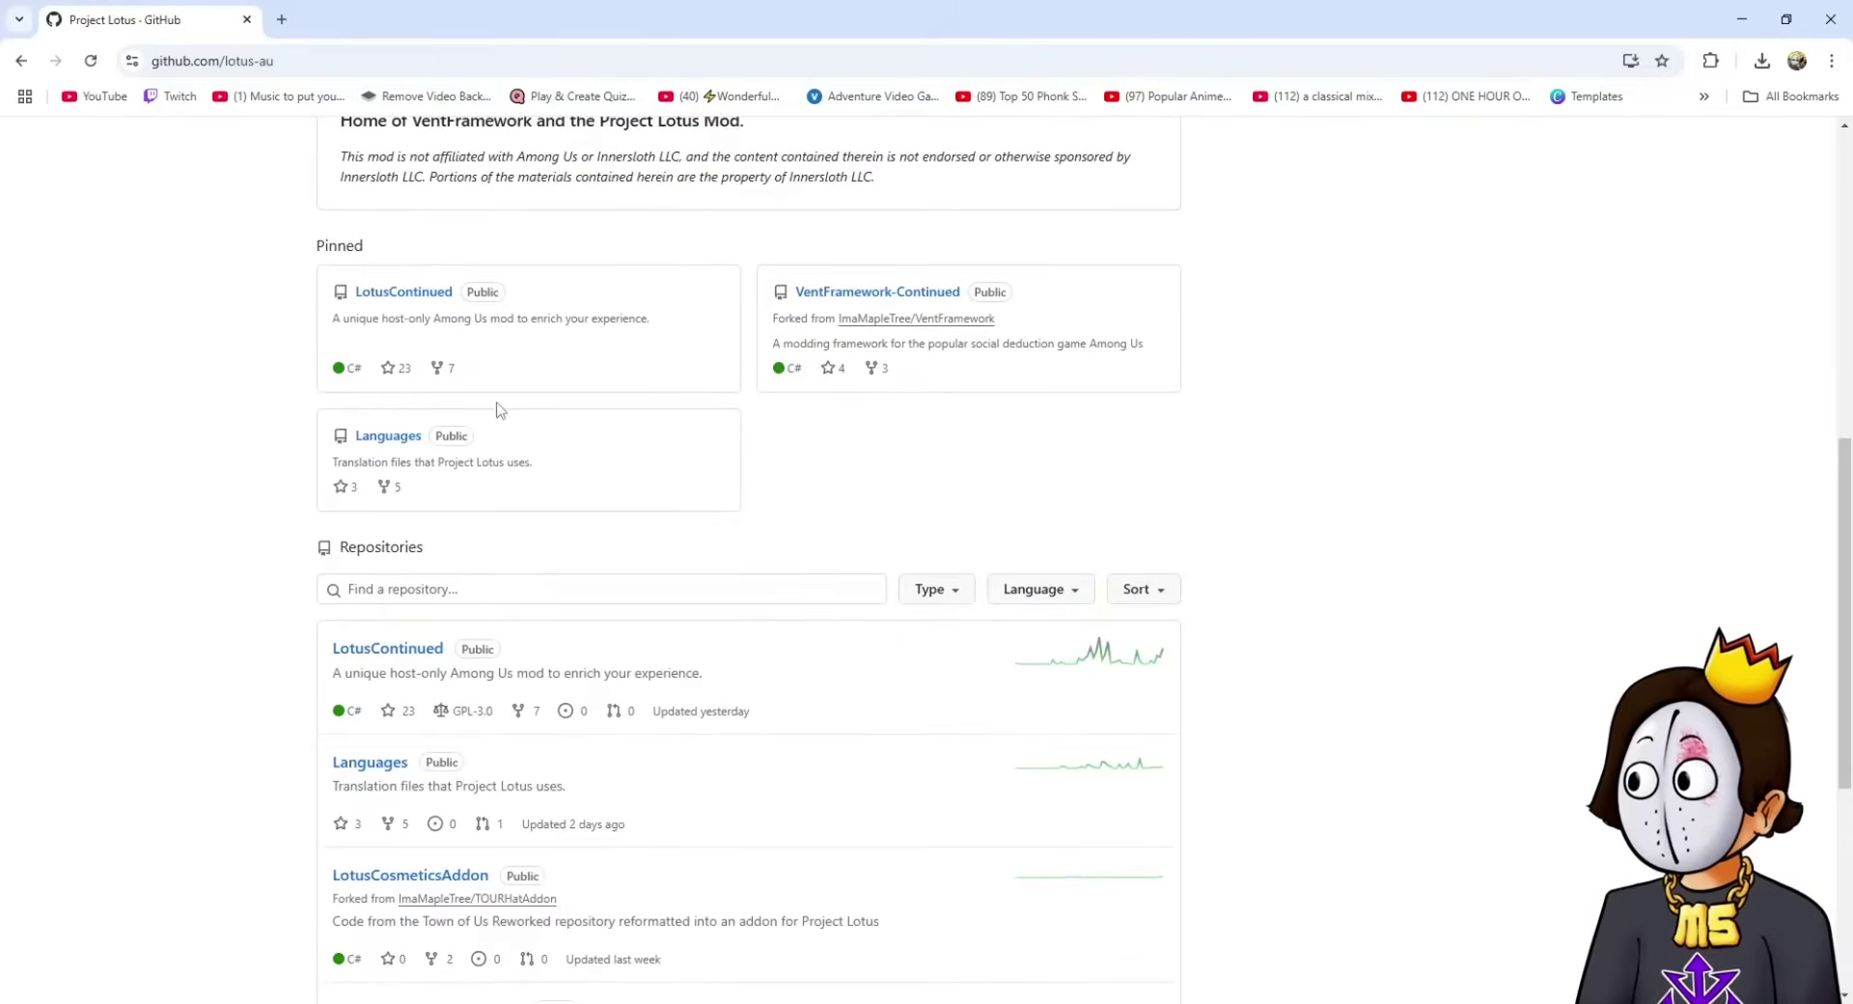
{"action": "left_click", "coordinate": [395, 293]}
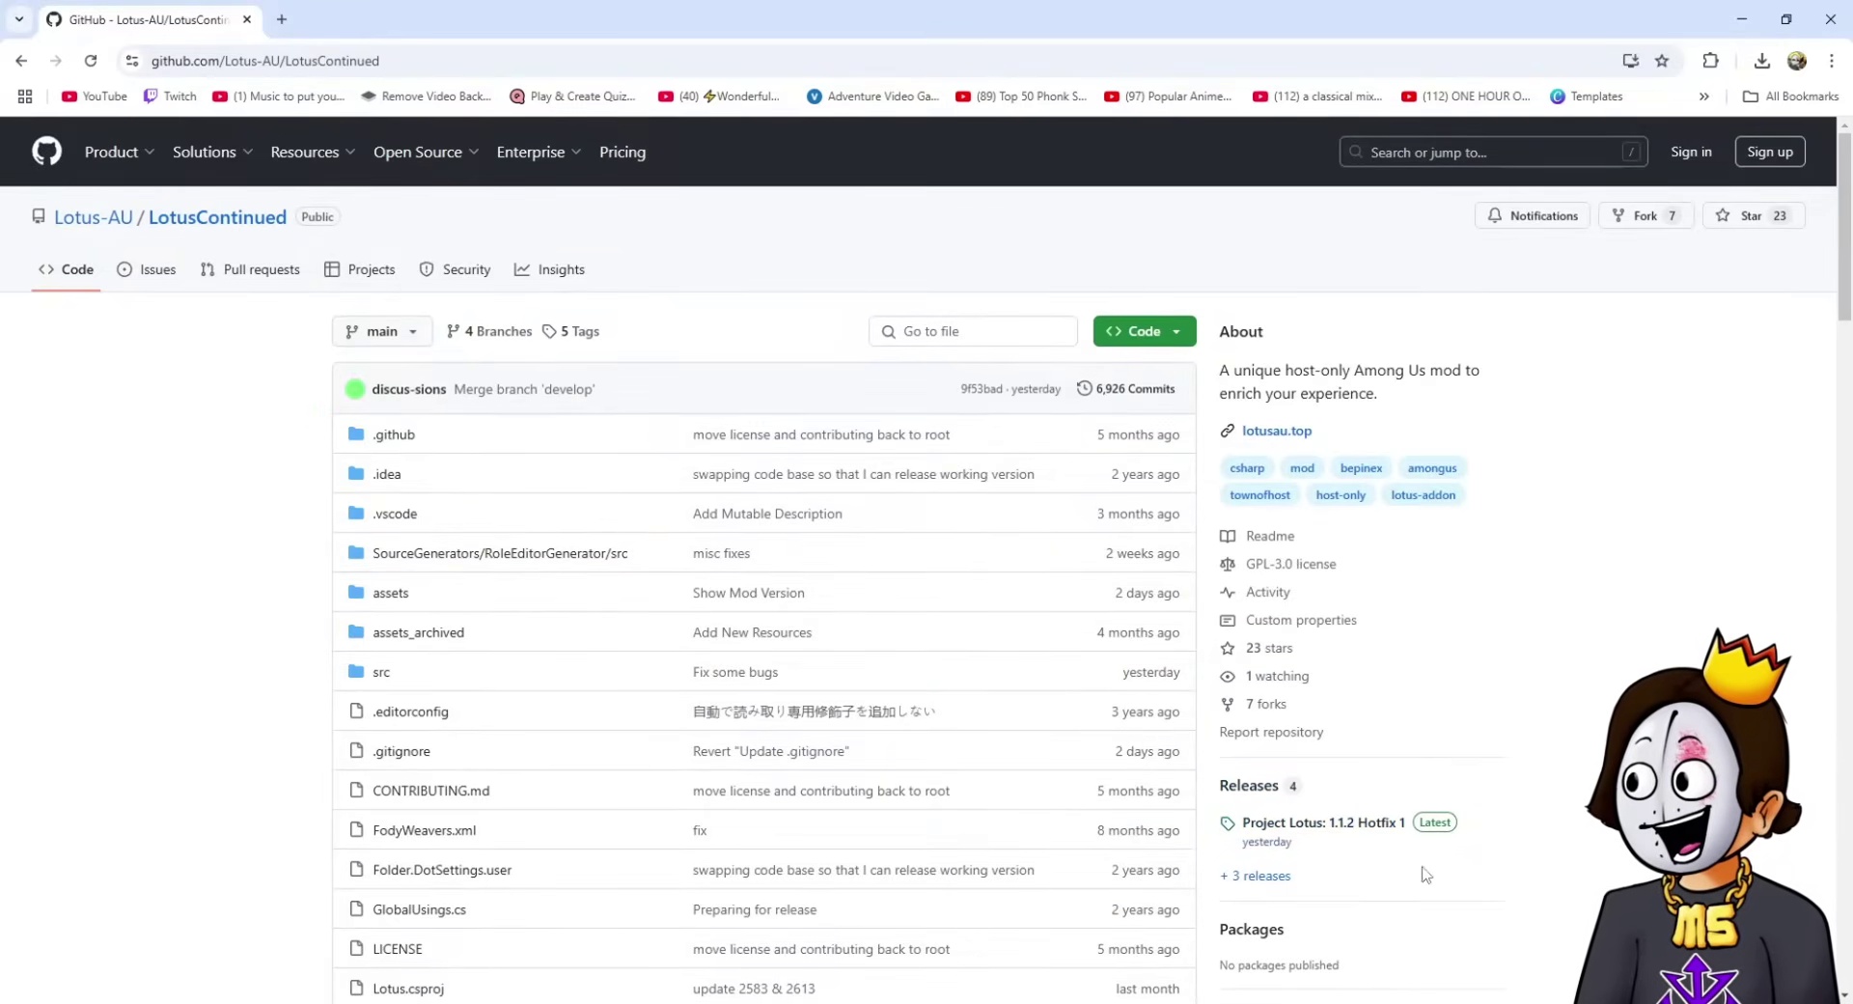
- View the Project Lotus 1.1.2 Hotfix 1 release, then return to the repository page
{"action": "left_click", "coordinate": [1264, 828]}
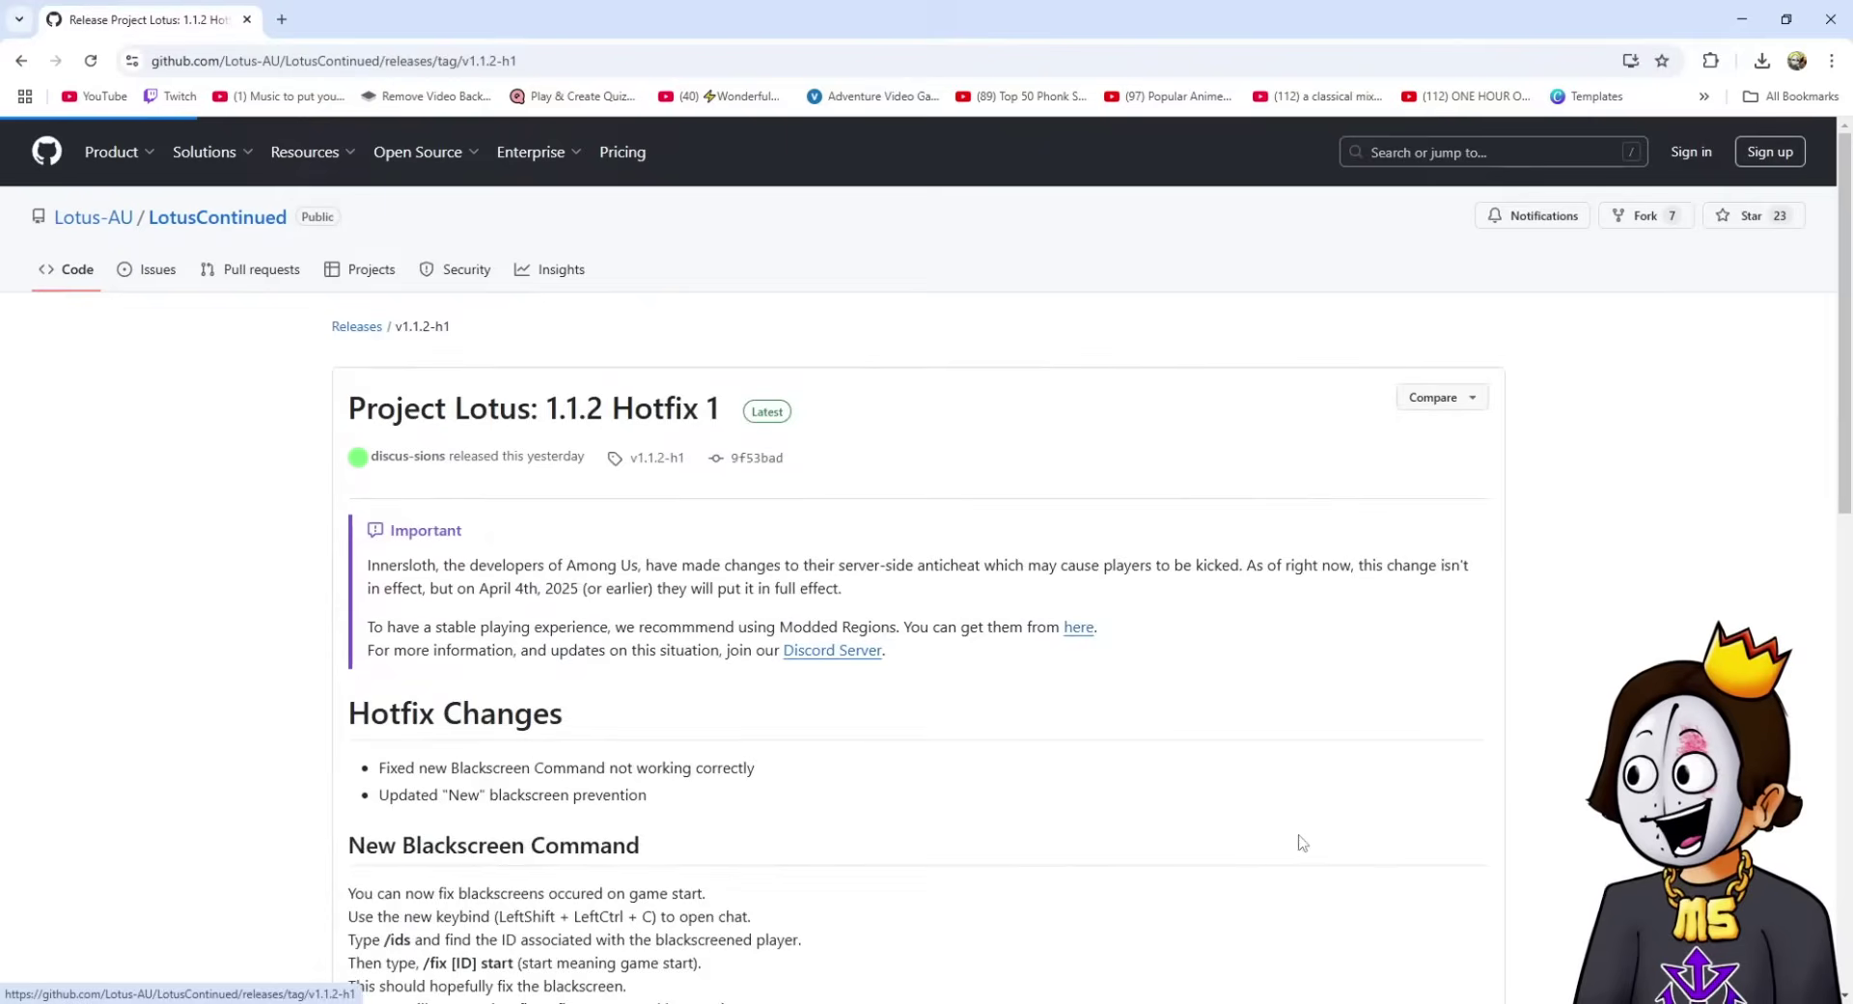
{"action": "scroll", "coordinate": [809, 724], "scroll_direction": "down", "scroll_amount": 12}
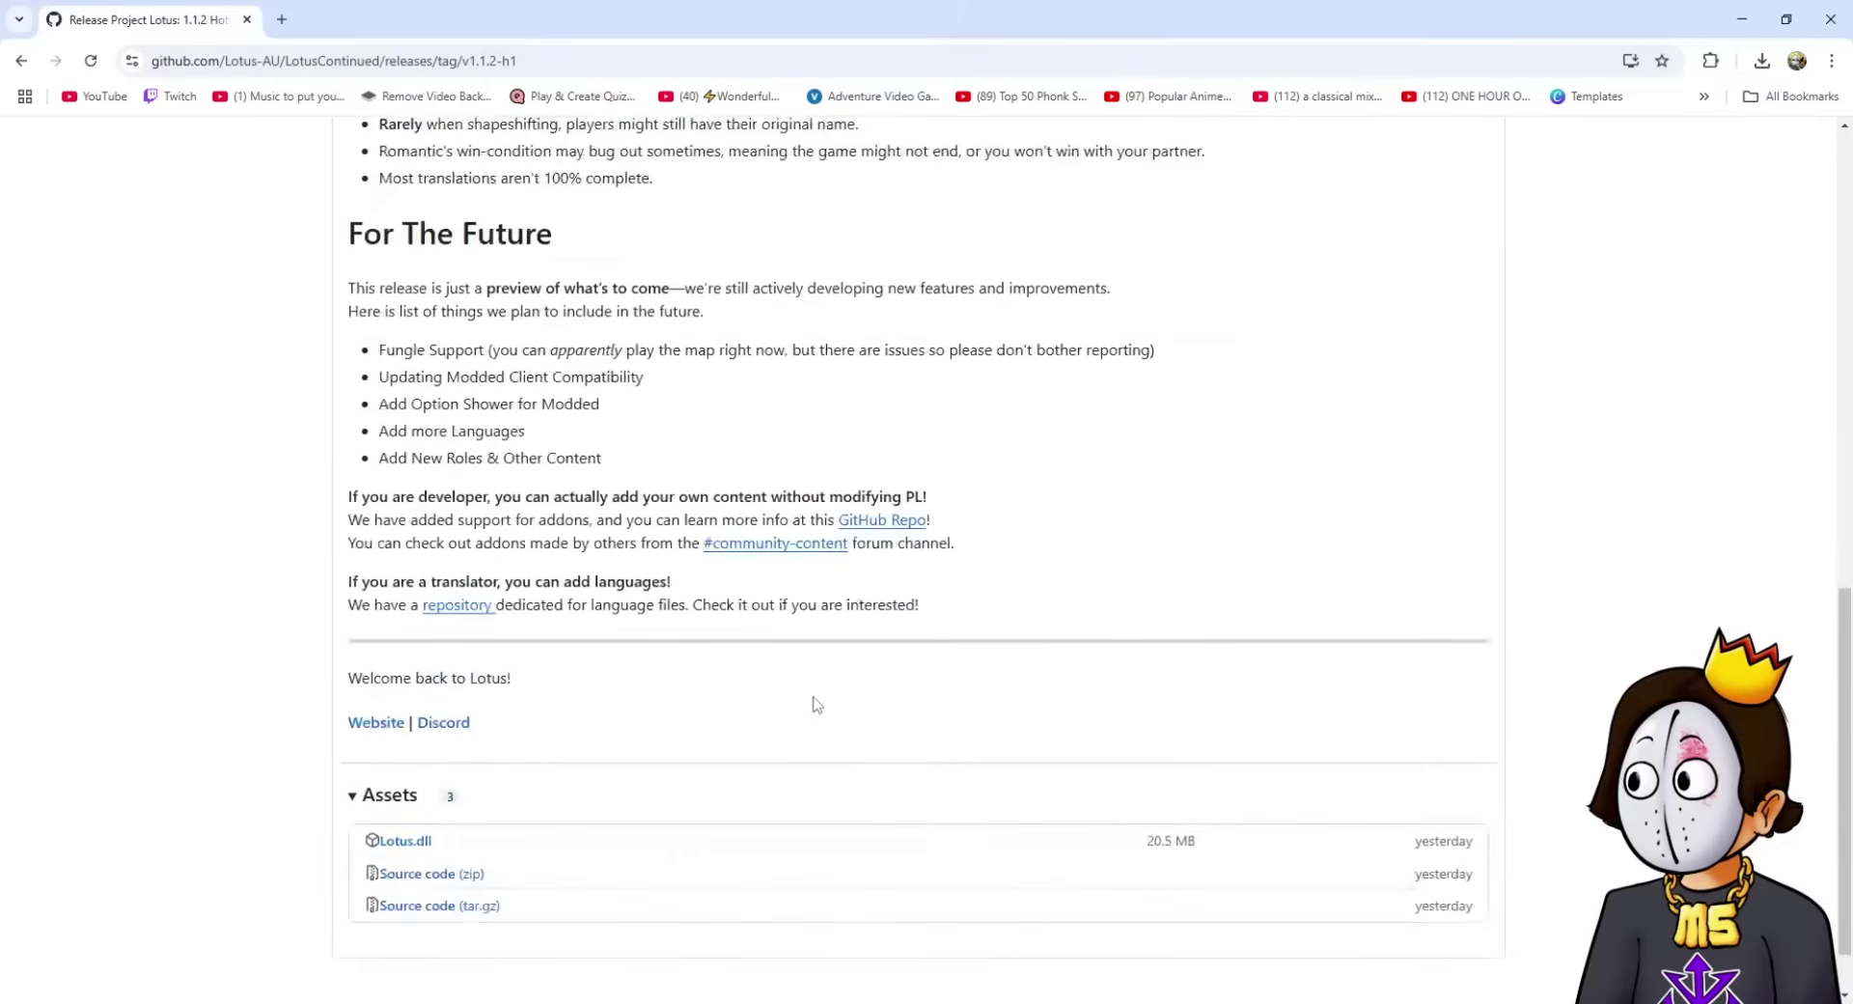
{"action": "left_click", "coordinate": [24, 58]}
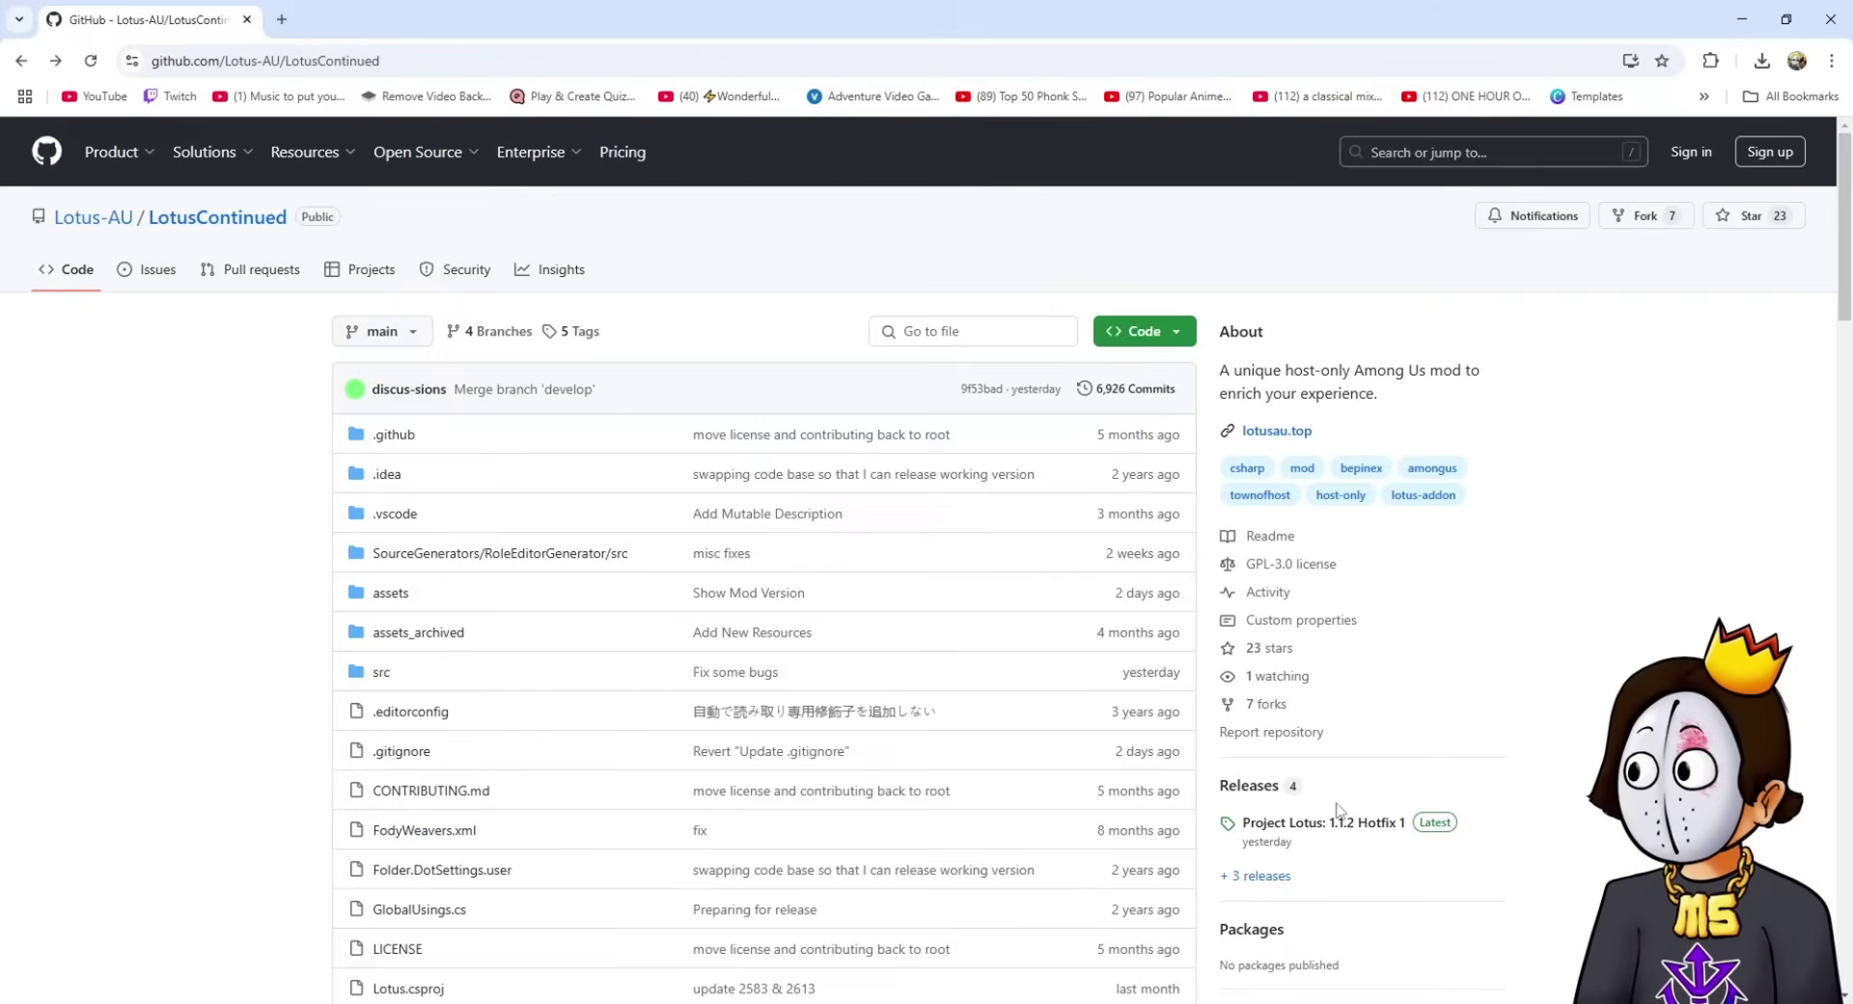
- From the full release list, expand Project Lotus v1.1.1 assets and download Lotusv1.1.zip (62.0 MB)
{"action": "left_click", "coordinate": [1247, 876]}
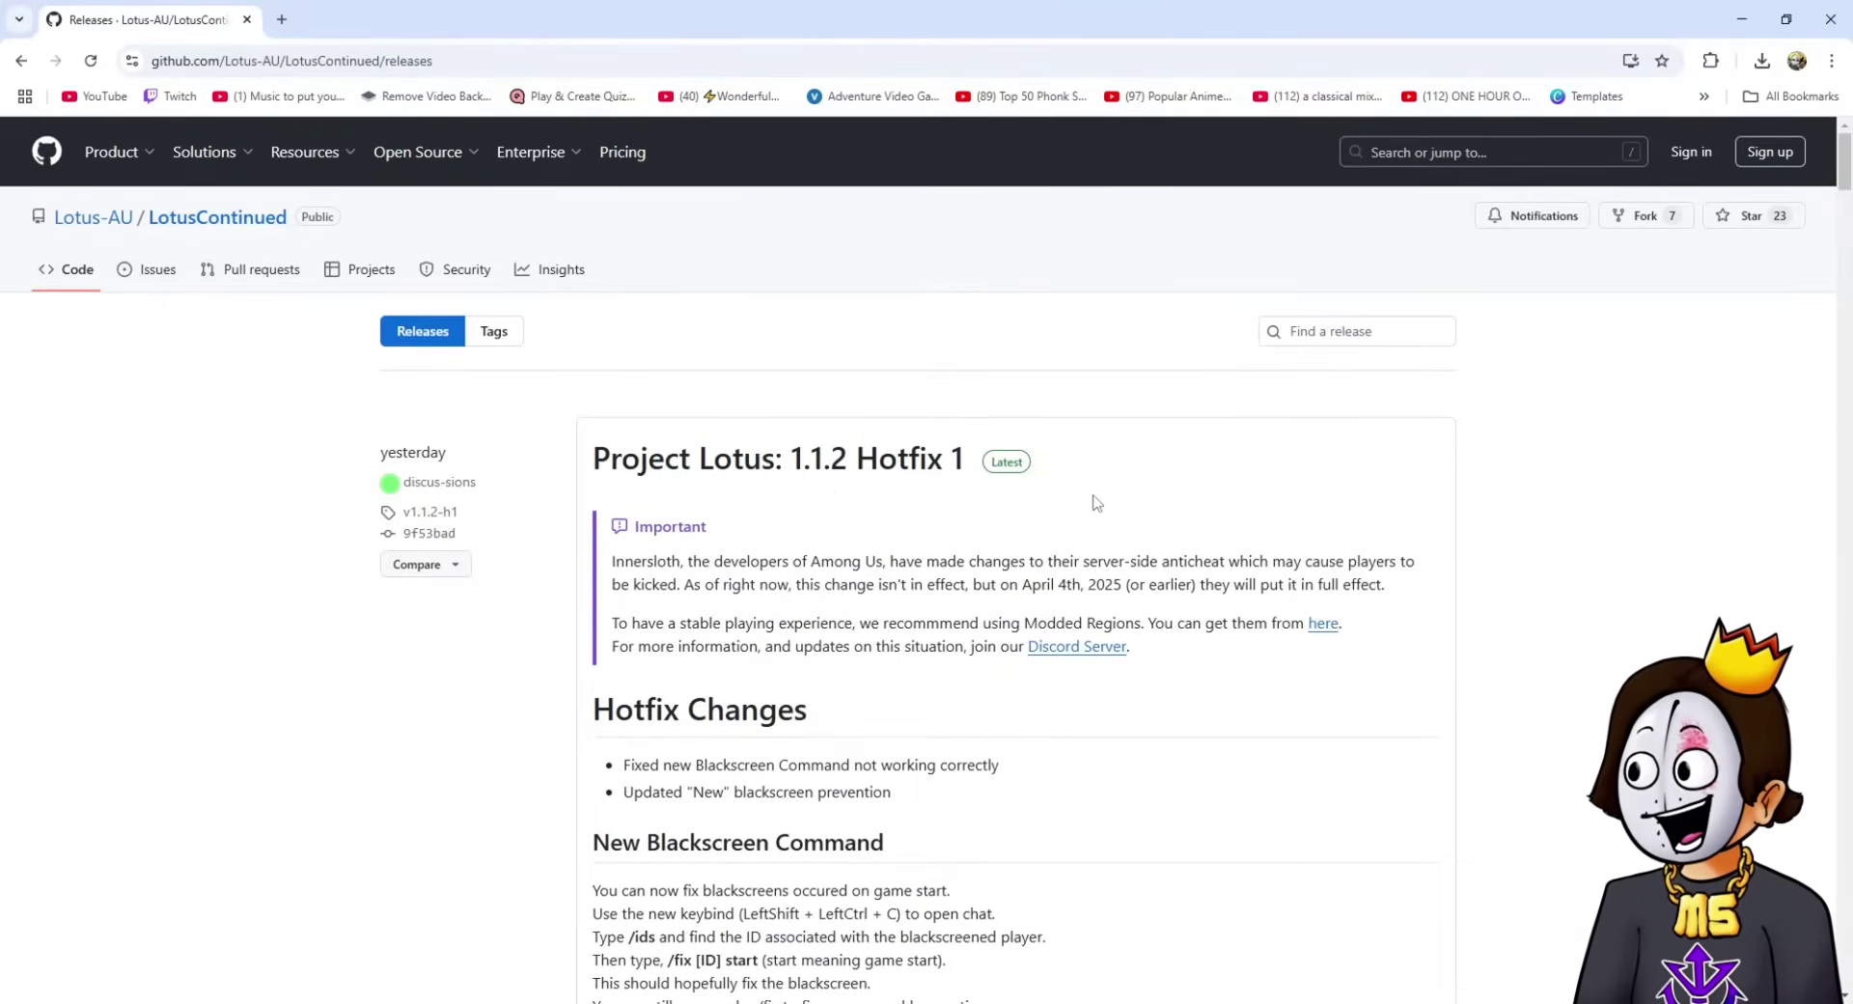
{"action": "scroll", "coordinate": [980, 531], "scroll_direction": "down", "scroll_amount": 20}
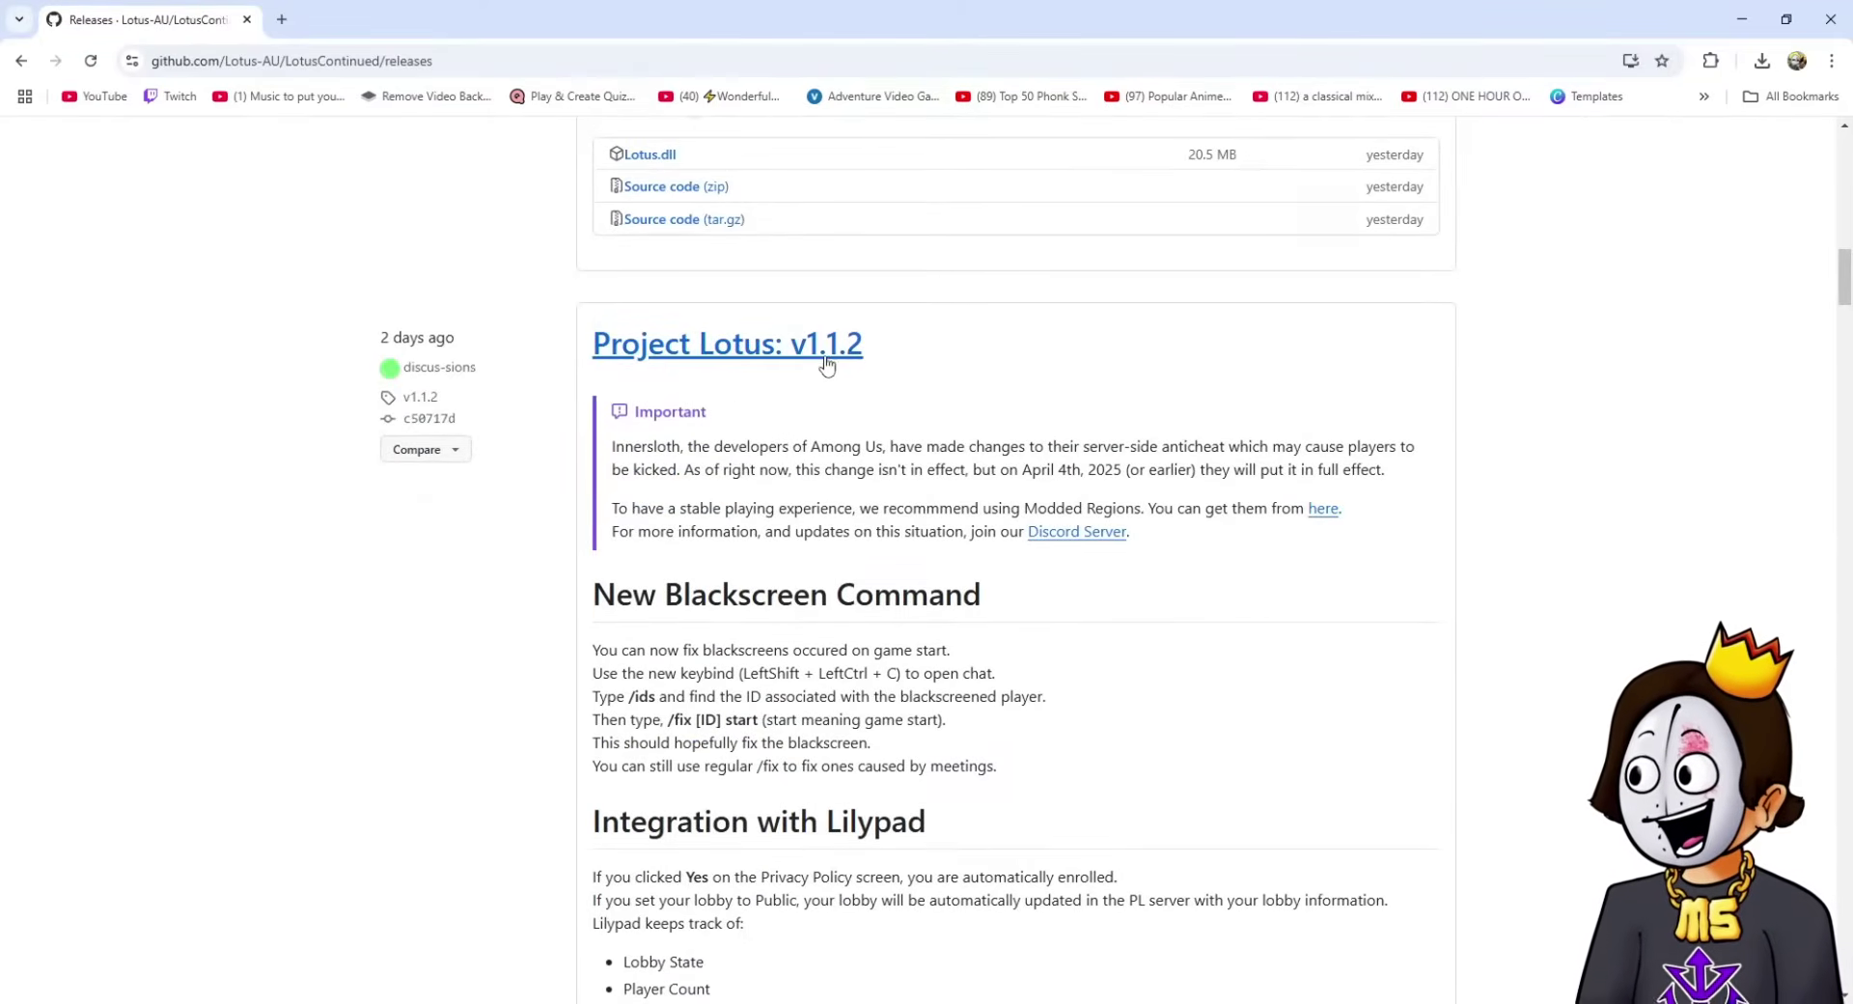
{"action": "scroll", "coordinate": [866, 489], "scroll_direction": "down", "scroll_amount": 5}
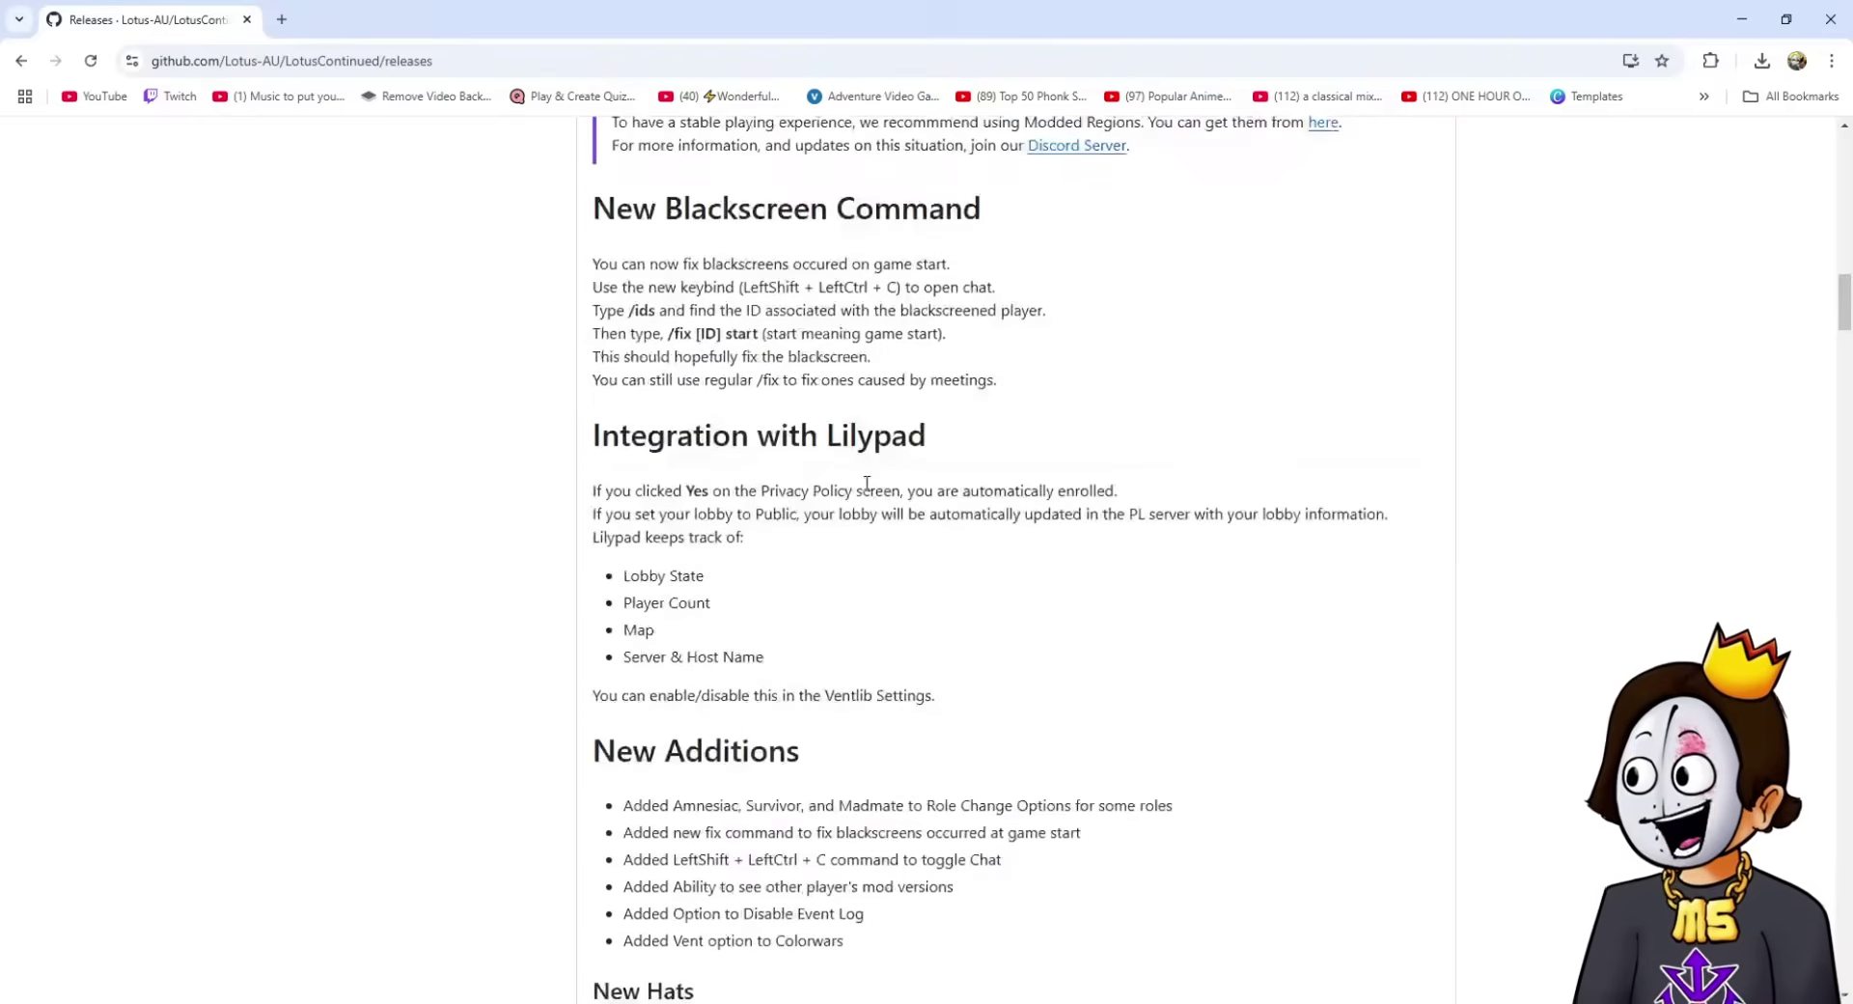
{"action": "scroll", "coordinate": [880, 516], "scroll_direction": "down", "scroll_amount": 20}
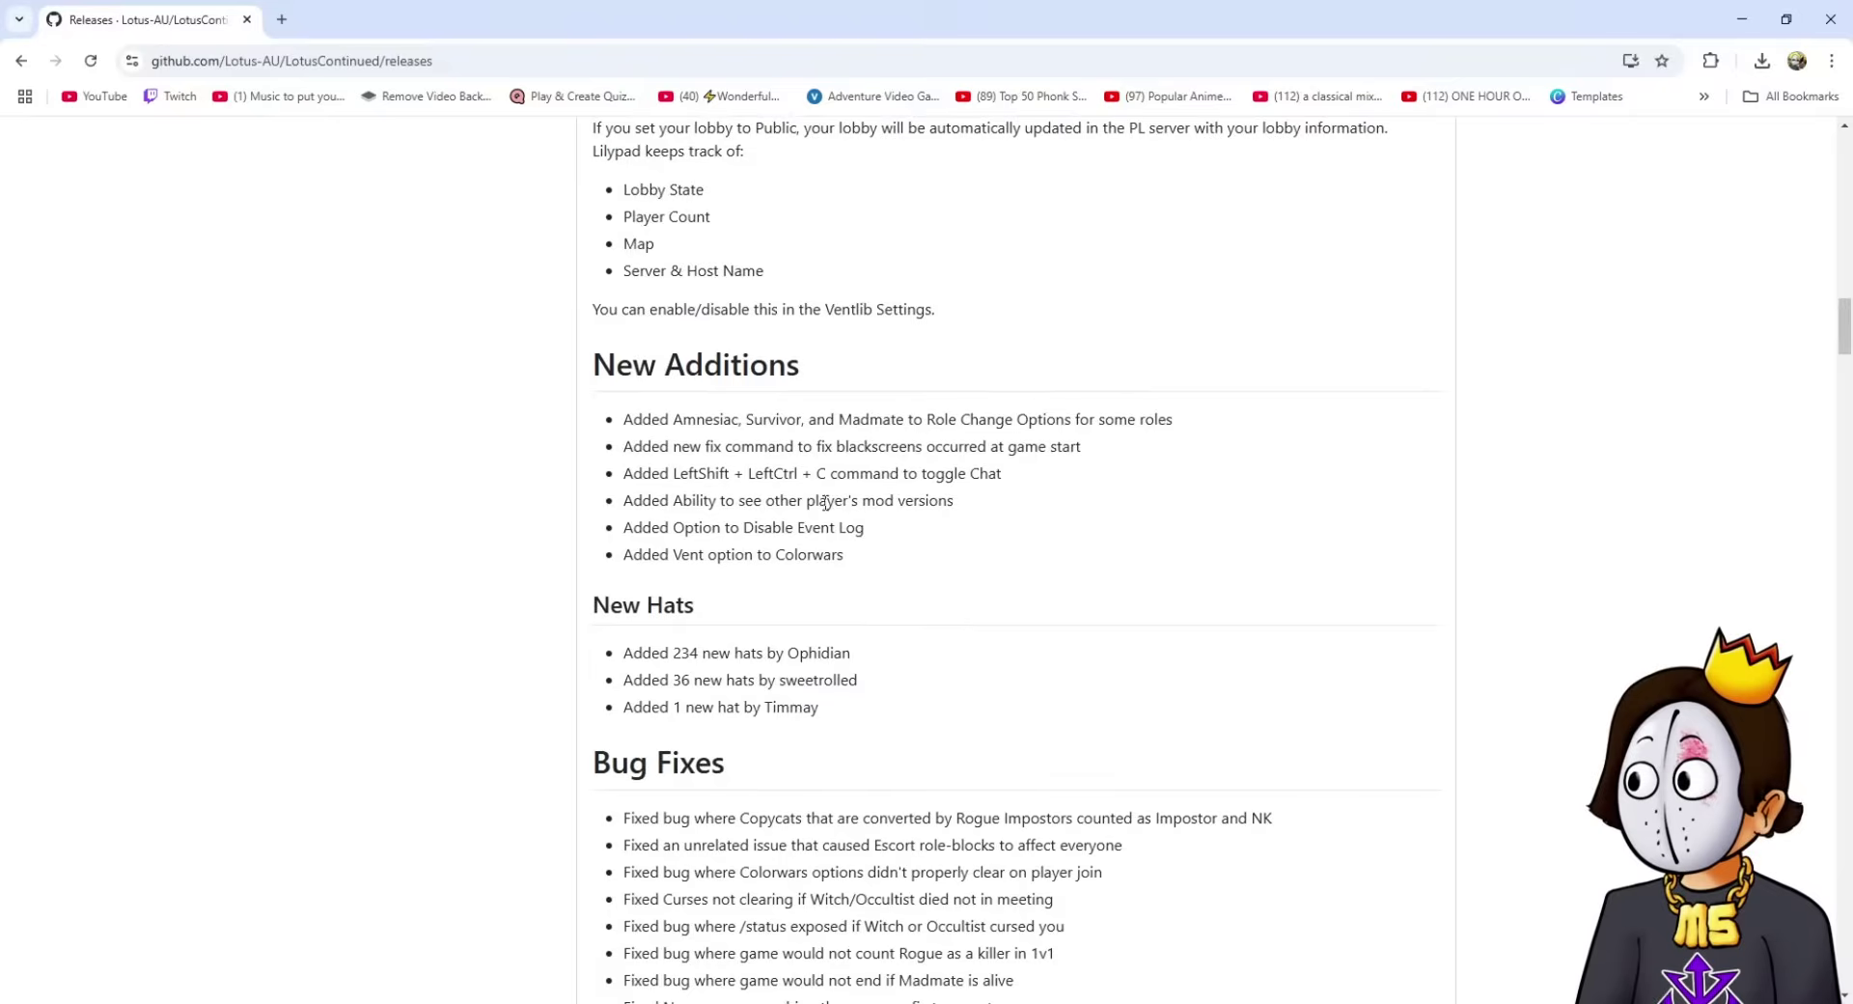
{"action": "scroll", "coordinate": [736, 757], "scroll_direction": "down", "scroll_amount": 2}
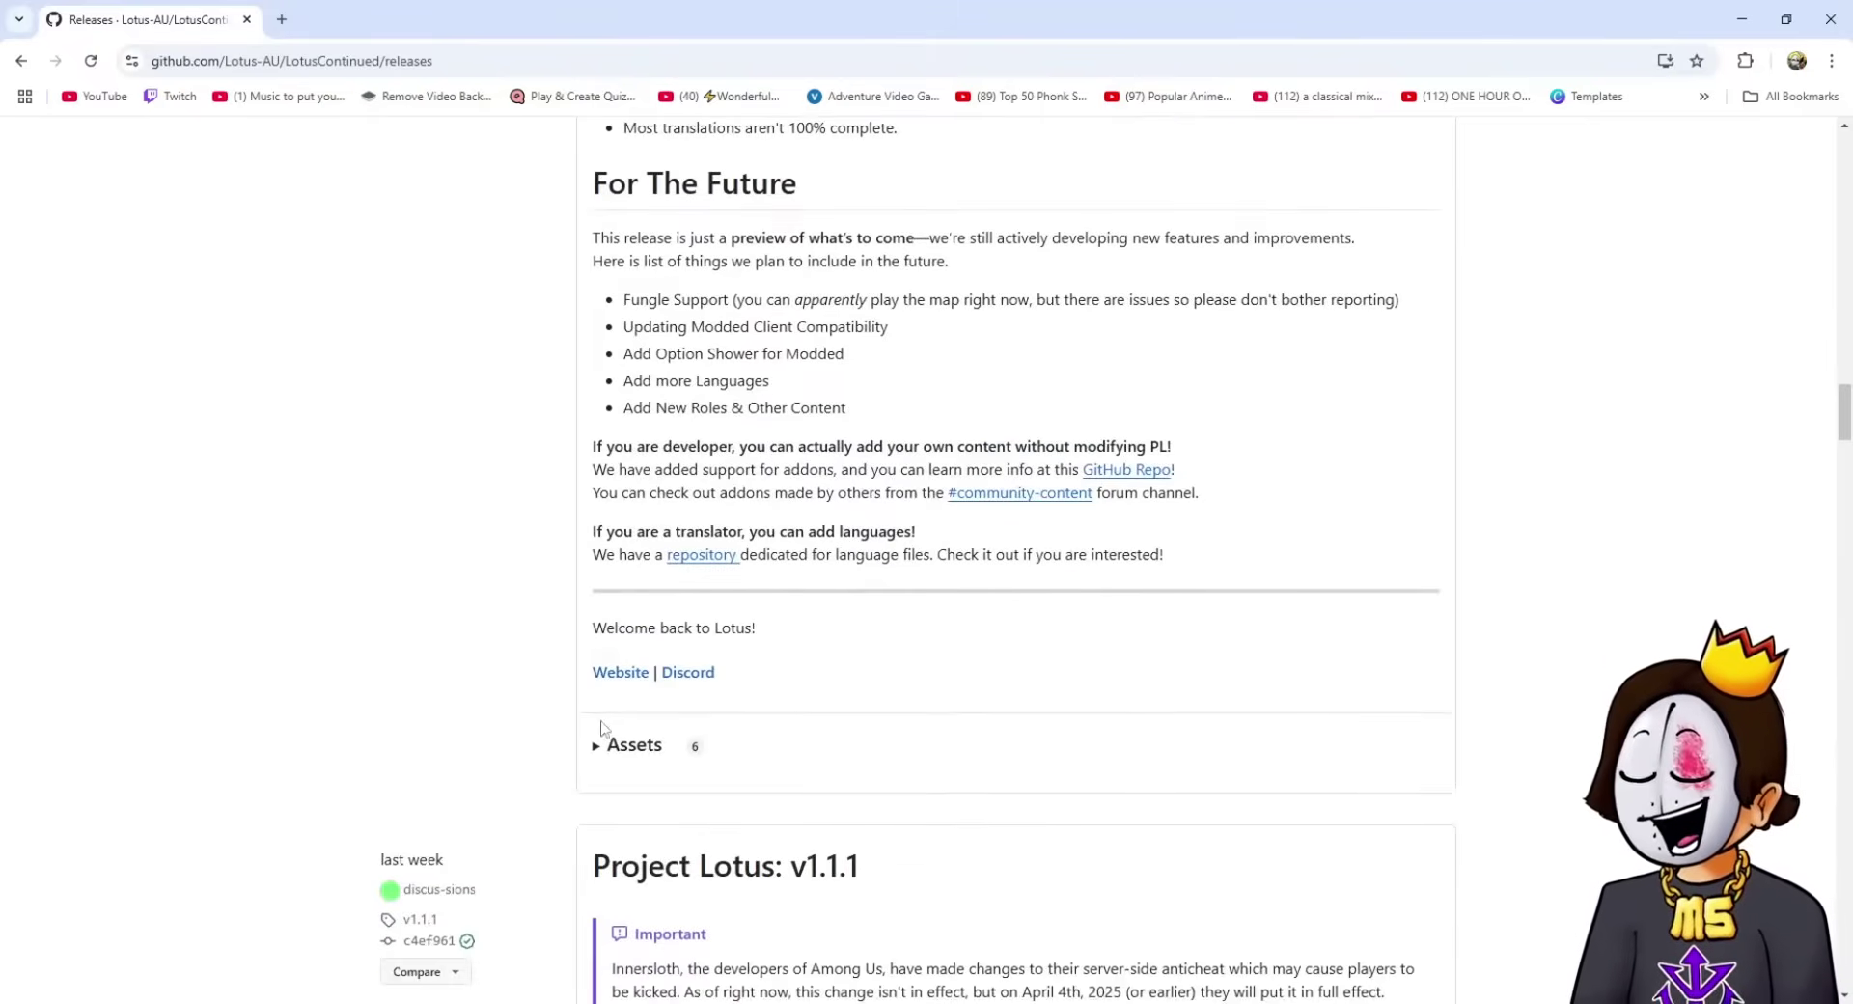
{"action": "left_click", "coordinate": [610, 745]}
{"action": "scroll", "coordinate": [770, 702], "scroll_direction": "down", "scroll_amount": 2}
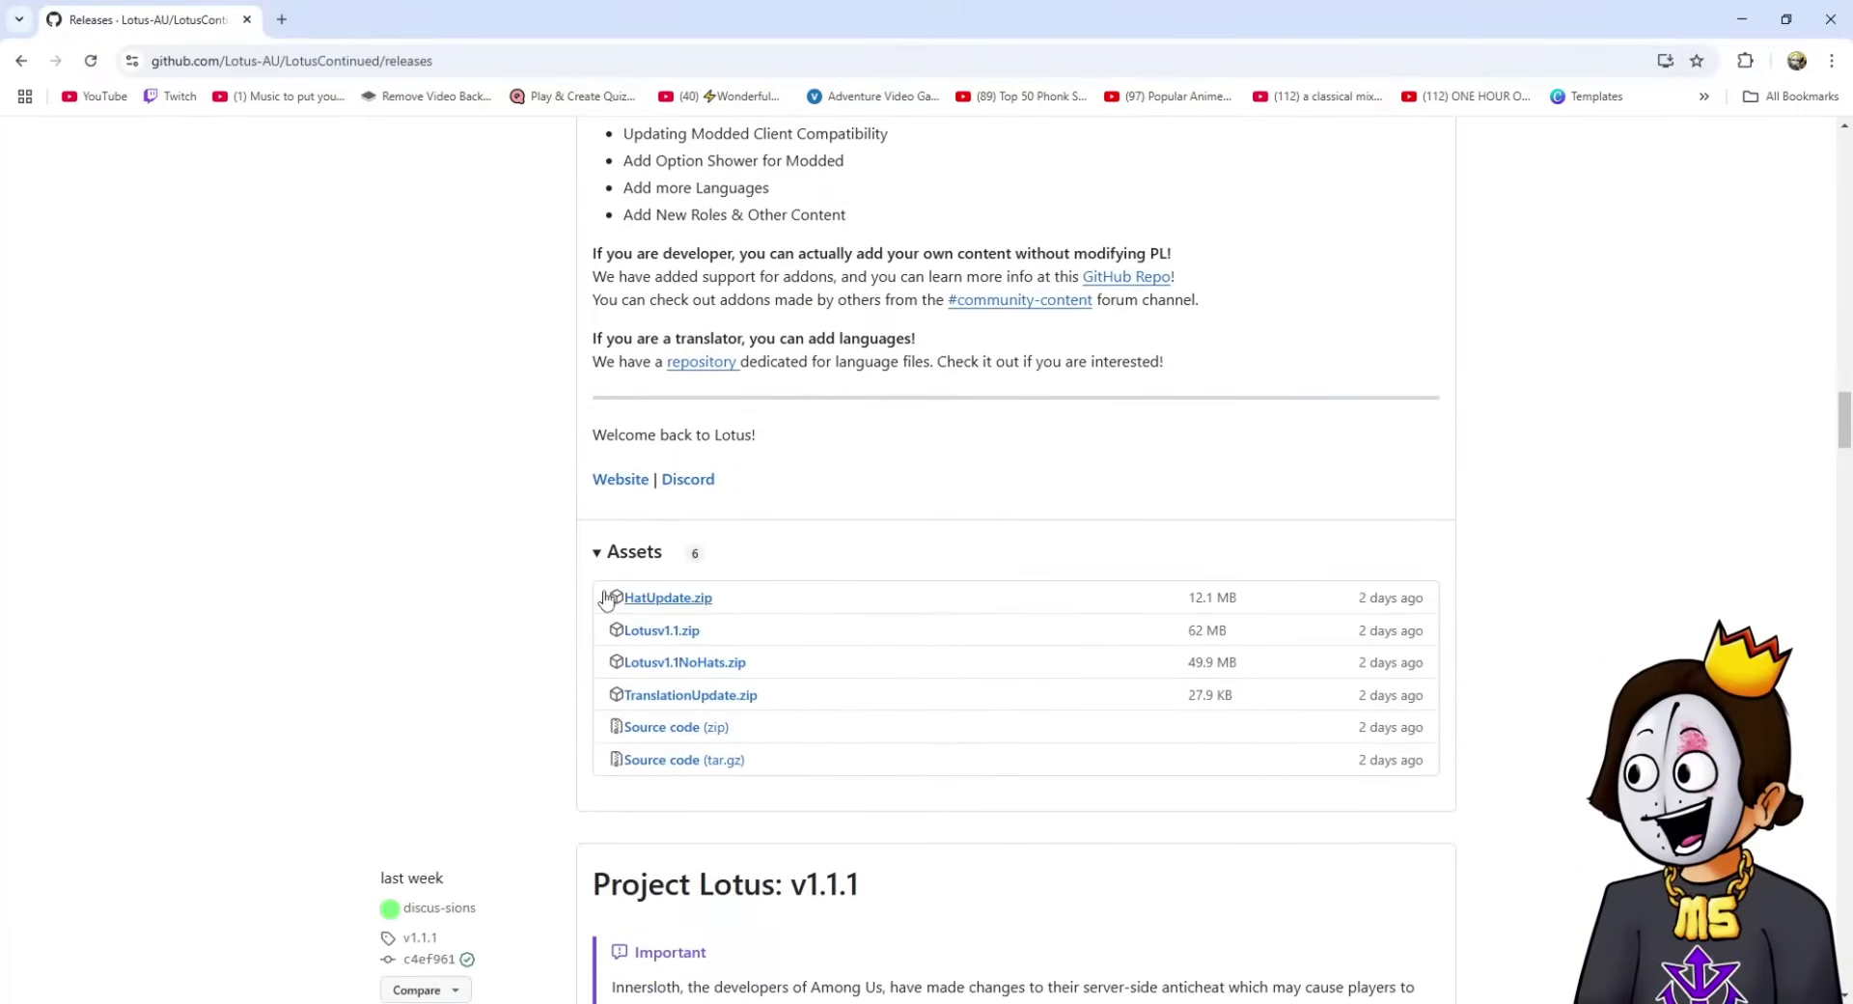
{"action": "left_click", "coordinate": [680, 636]}
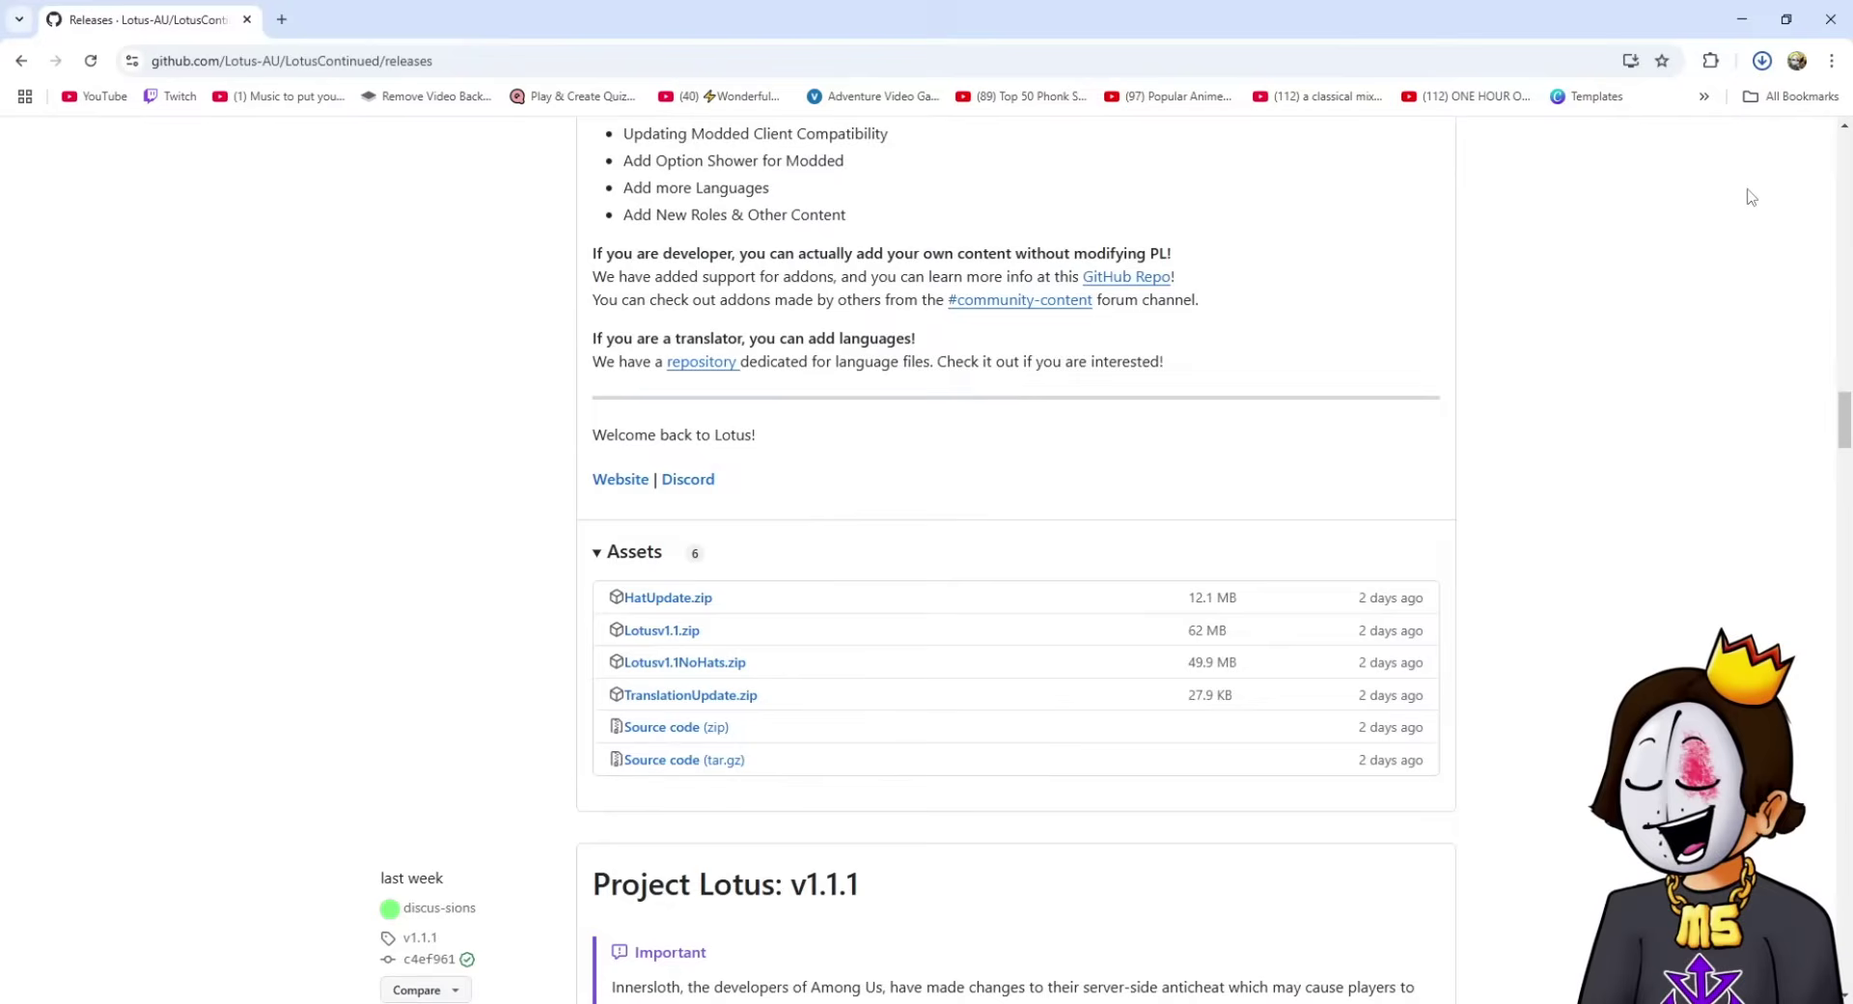
- Minimize Chrome and open the Downloads folder in a new File Explorer window
{"action": "left_click", "coordinate": [1743, 29]}
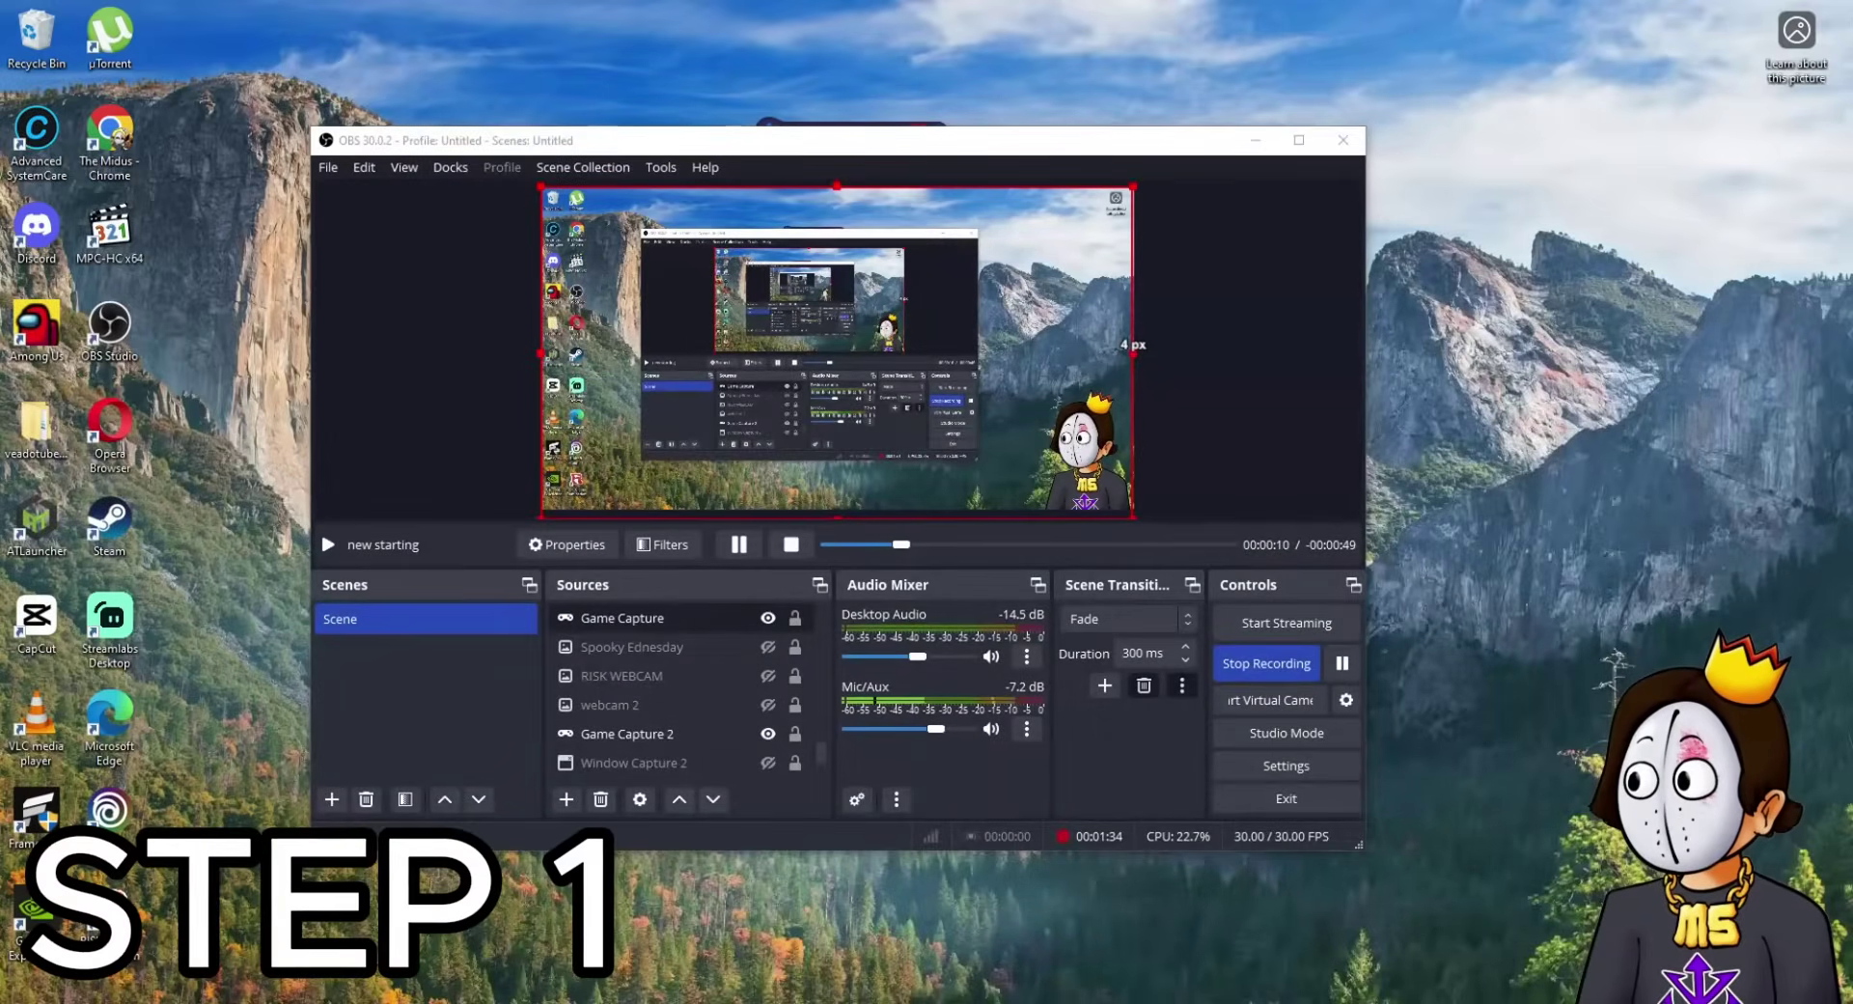
{"action": "key", "text": "super+e"}
{"action": "left_click", "coordinate": [1353, 517]}
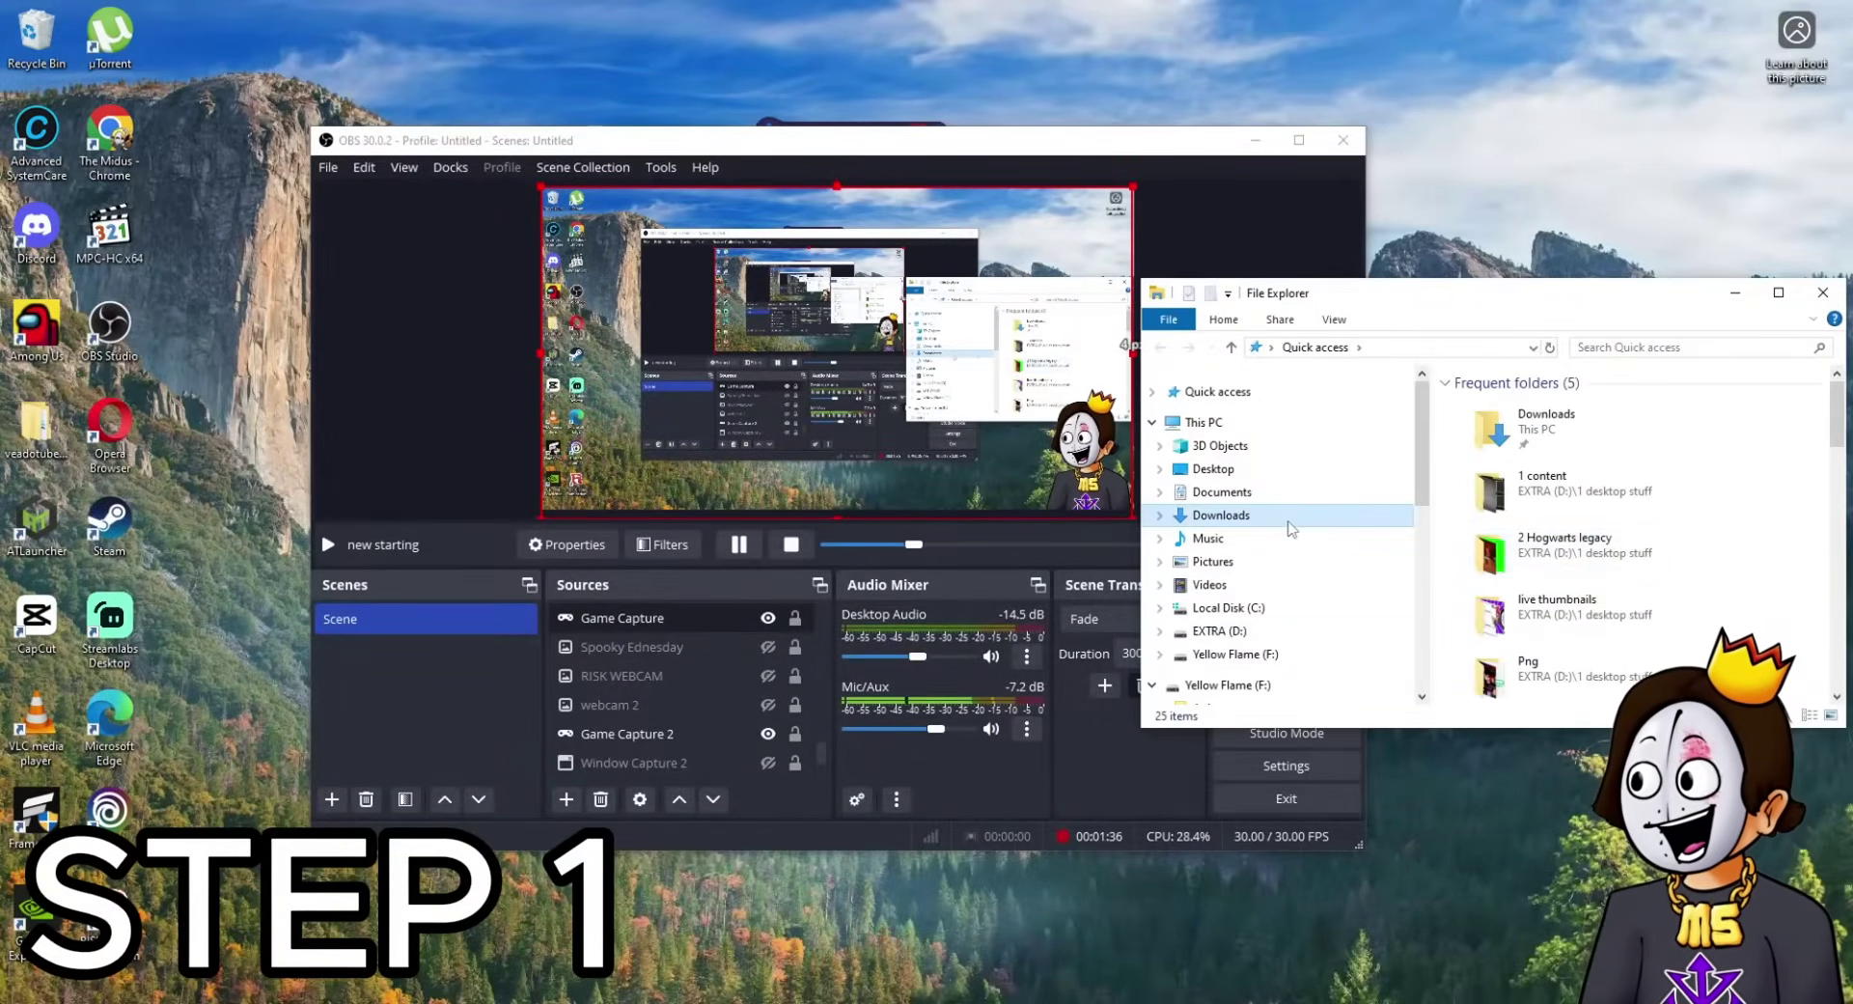
- Extract Lotusv1.1.zip into its default Lotusv1.1 folder and open that folder
{"action": "left_click", "coordinate": [1495, 454]}
{"action": "right_click", "coordinate": [1493, 463]}
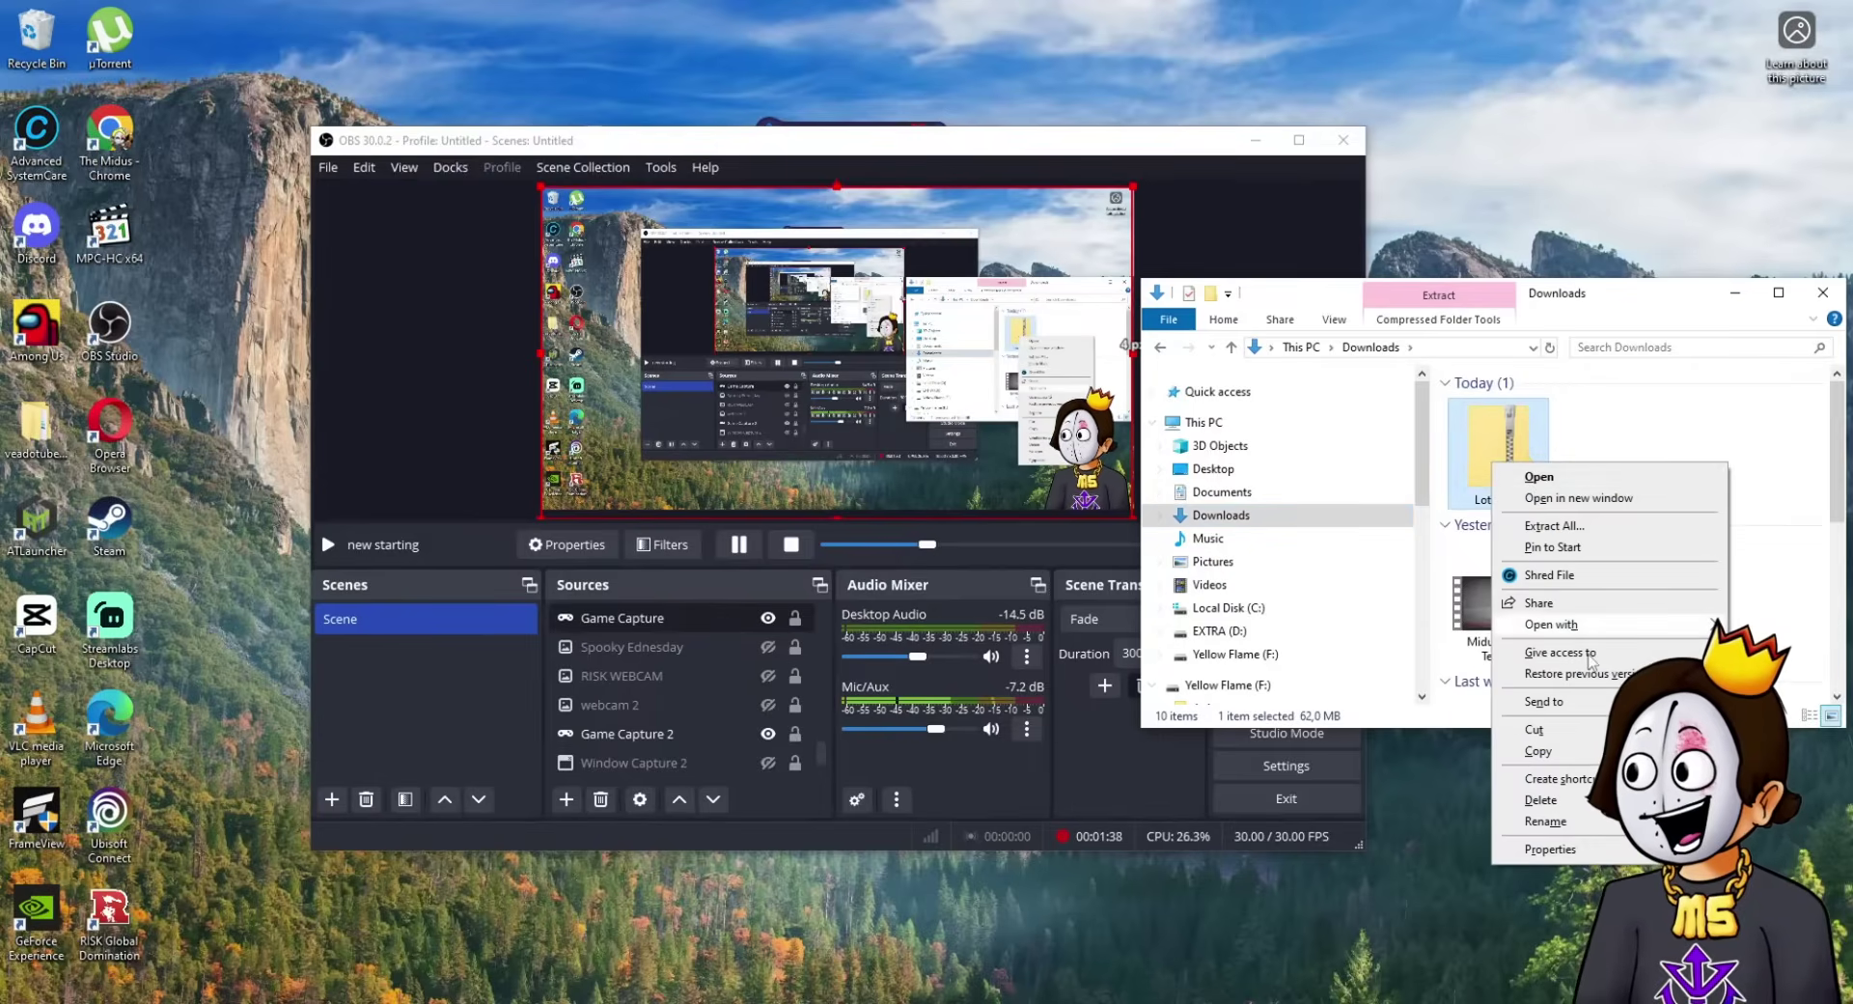
{"action": "left_click", "coordinate": [1554, 527]}
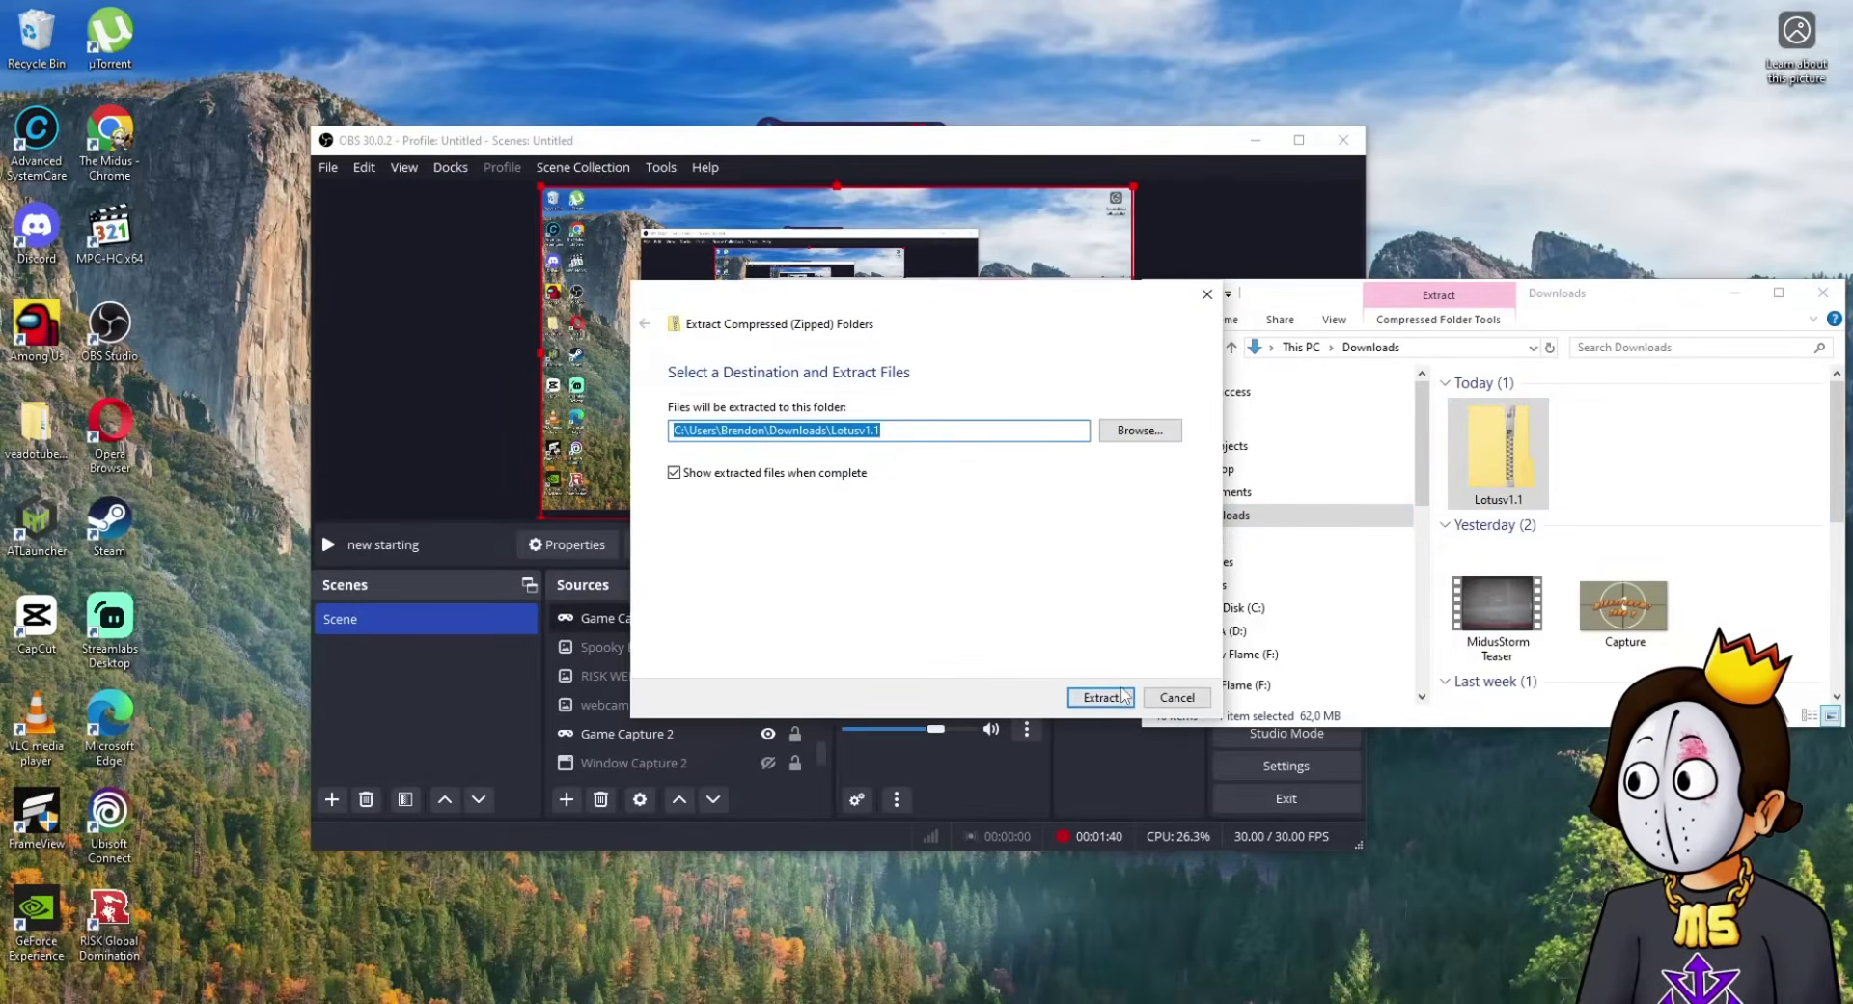
{"action": "left_click", "coordinate": [1119, 695]}
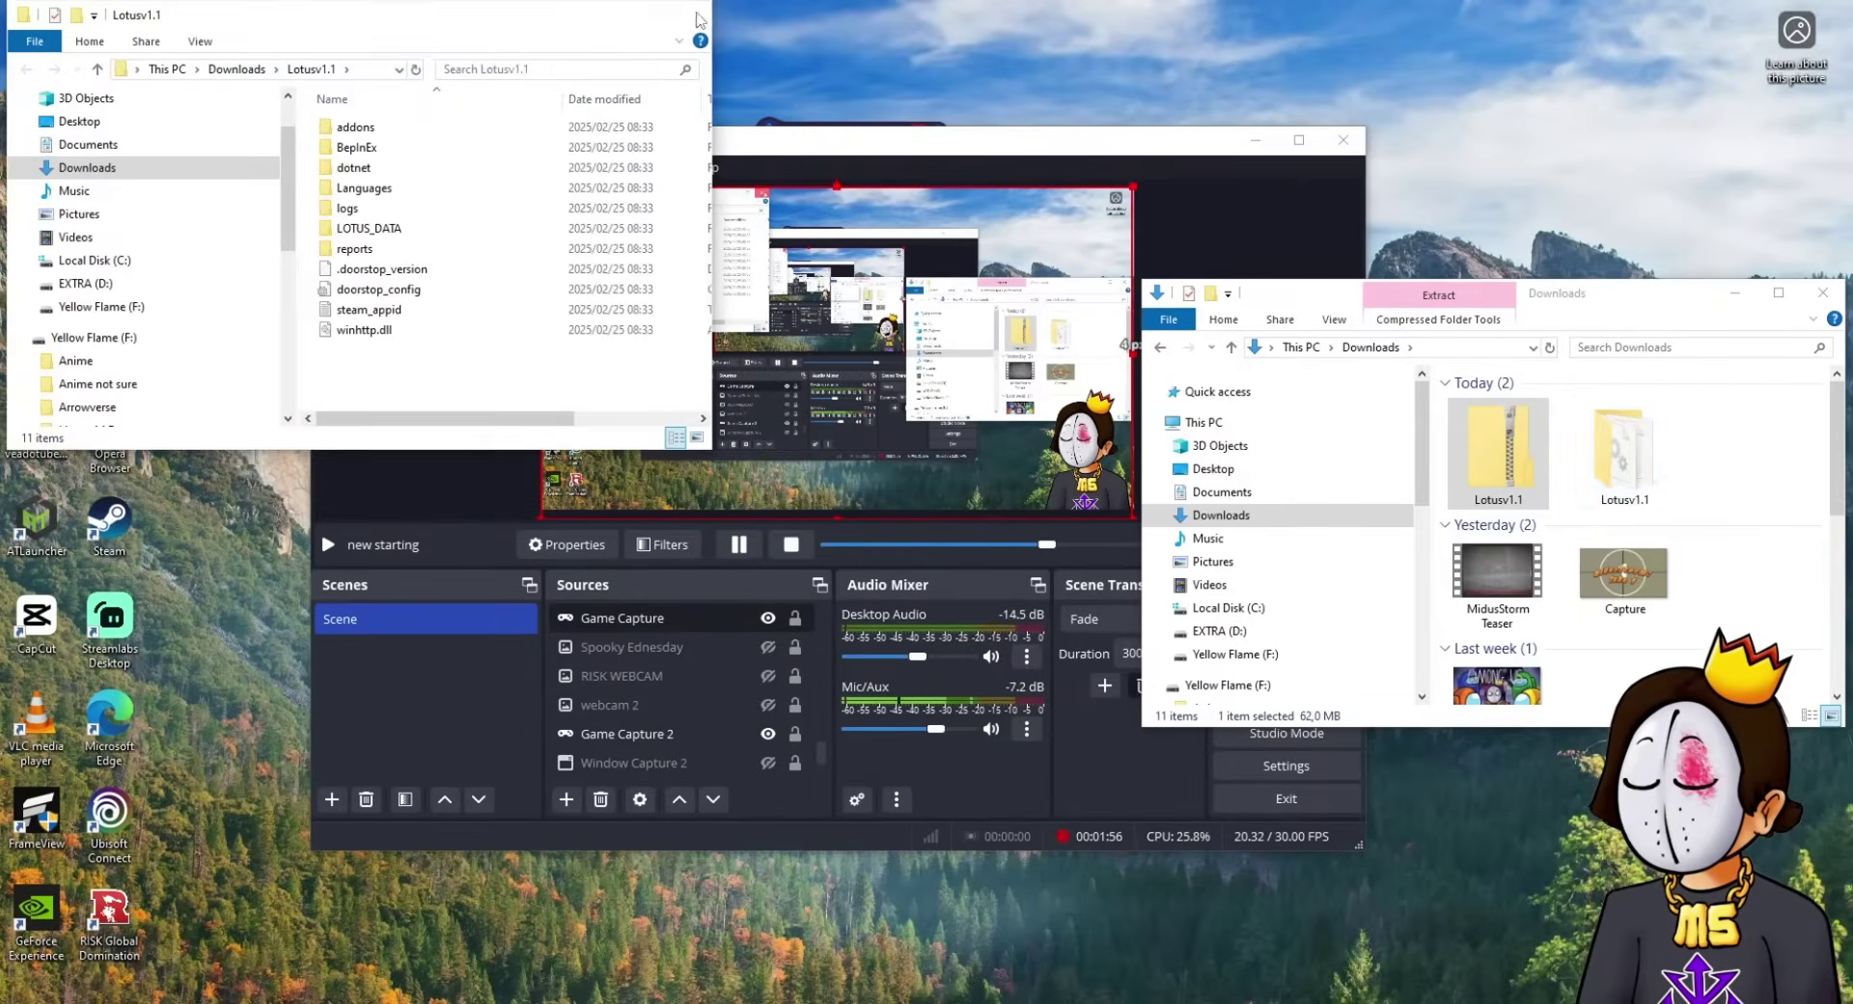
{"action": "left_click", "coordinate": [689, 15]}
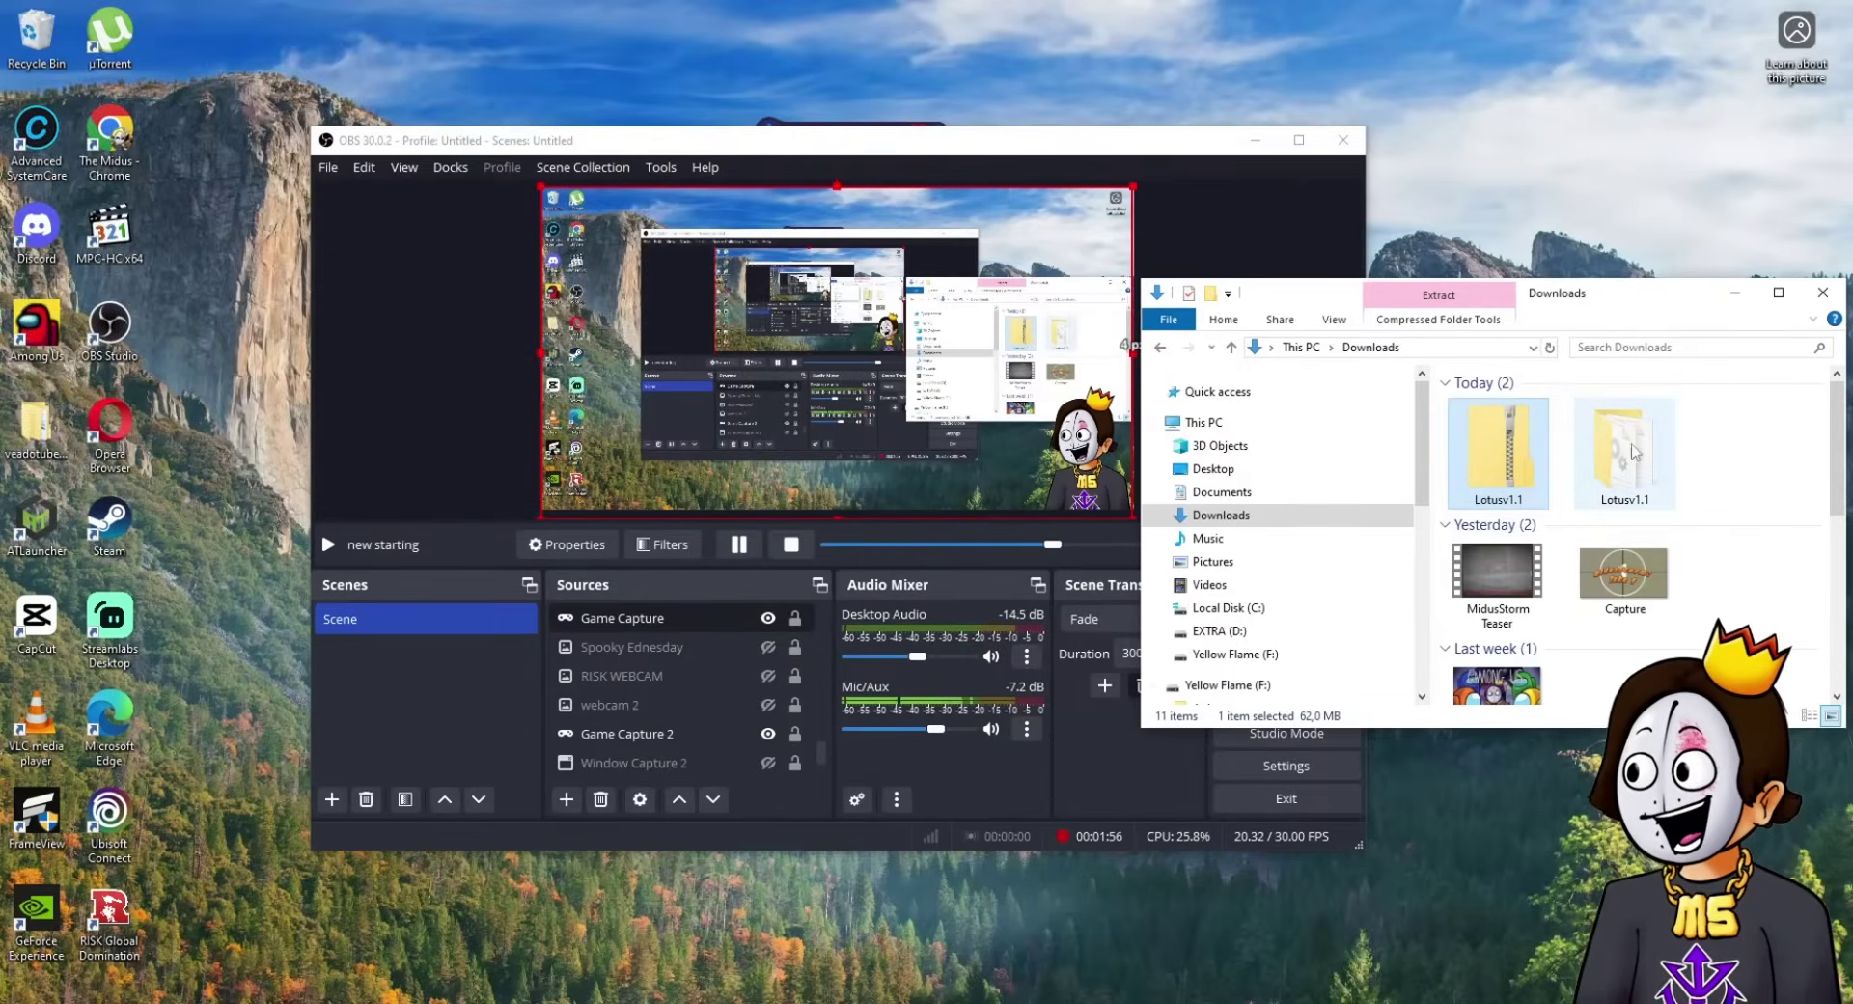
{"action": "double_click", "coordinate": [1594, 486]}
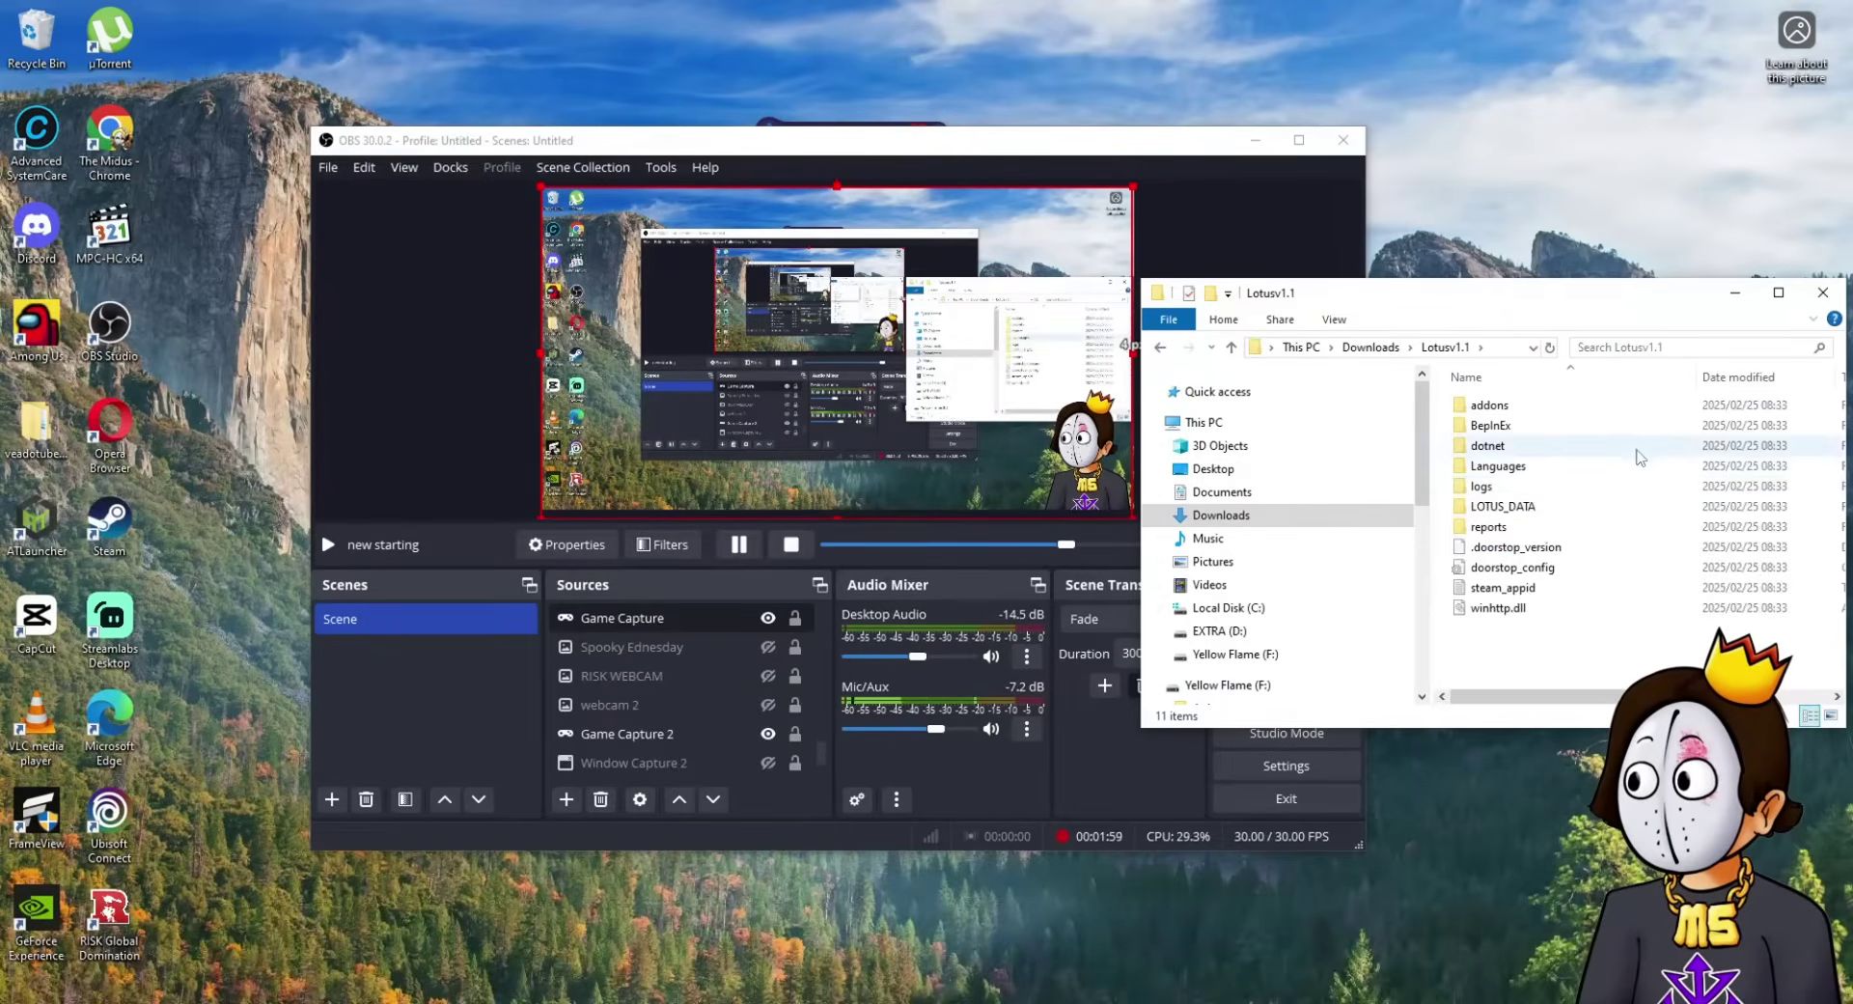
- Launch Steam and open the Among Us page in the game library
{"action": "double_click", "coordinate": [121, 546]}
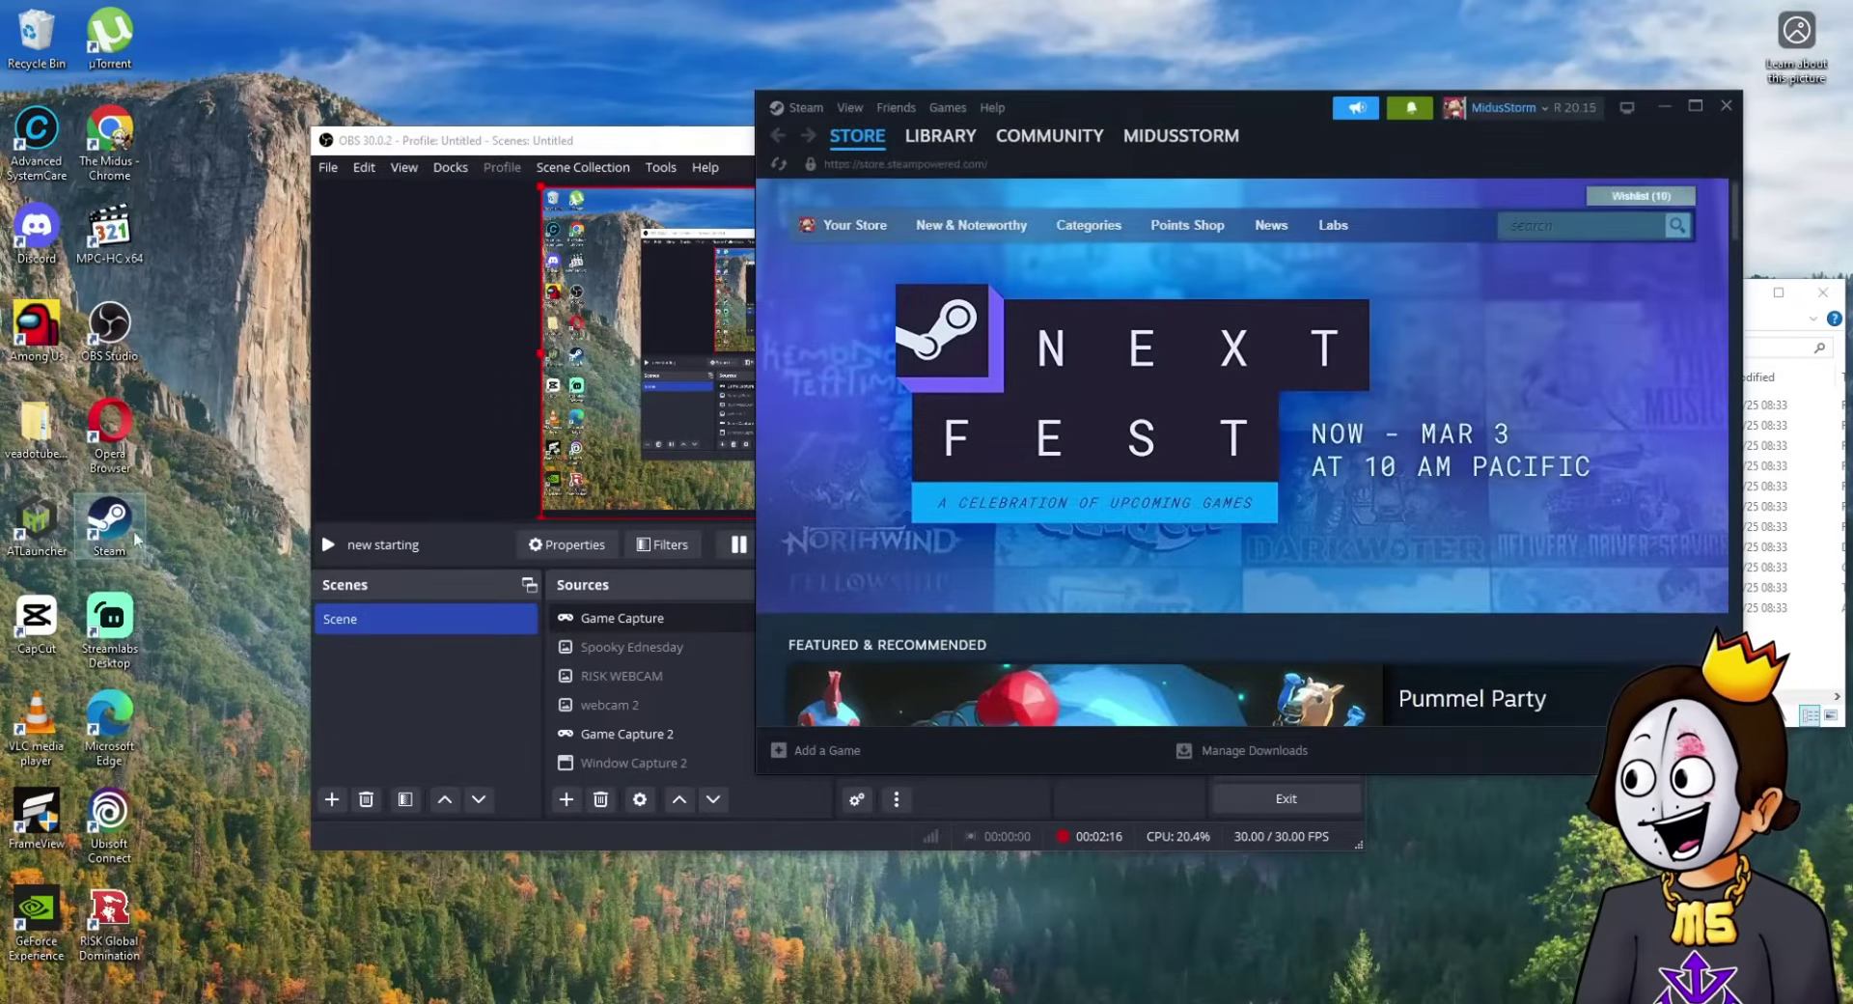
{"action": "left_click", "coordinate": [941, 140]}
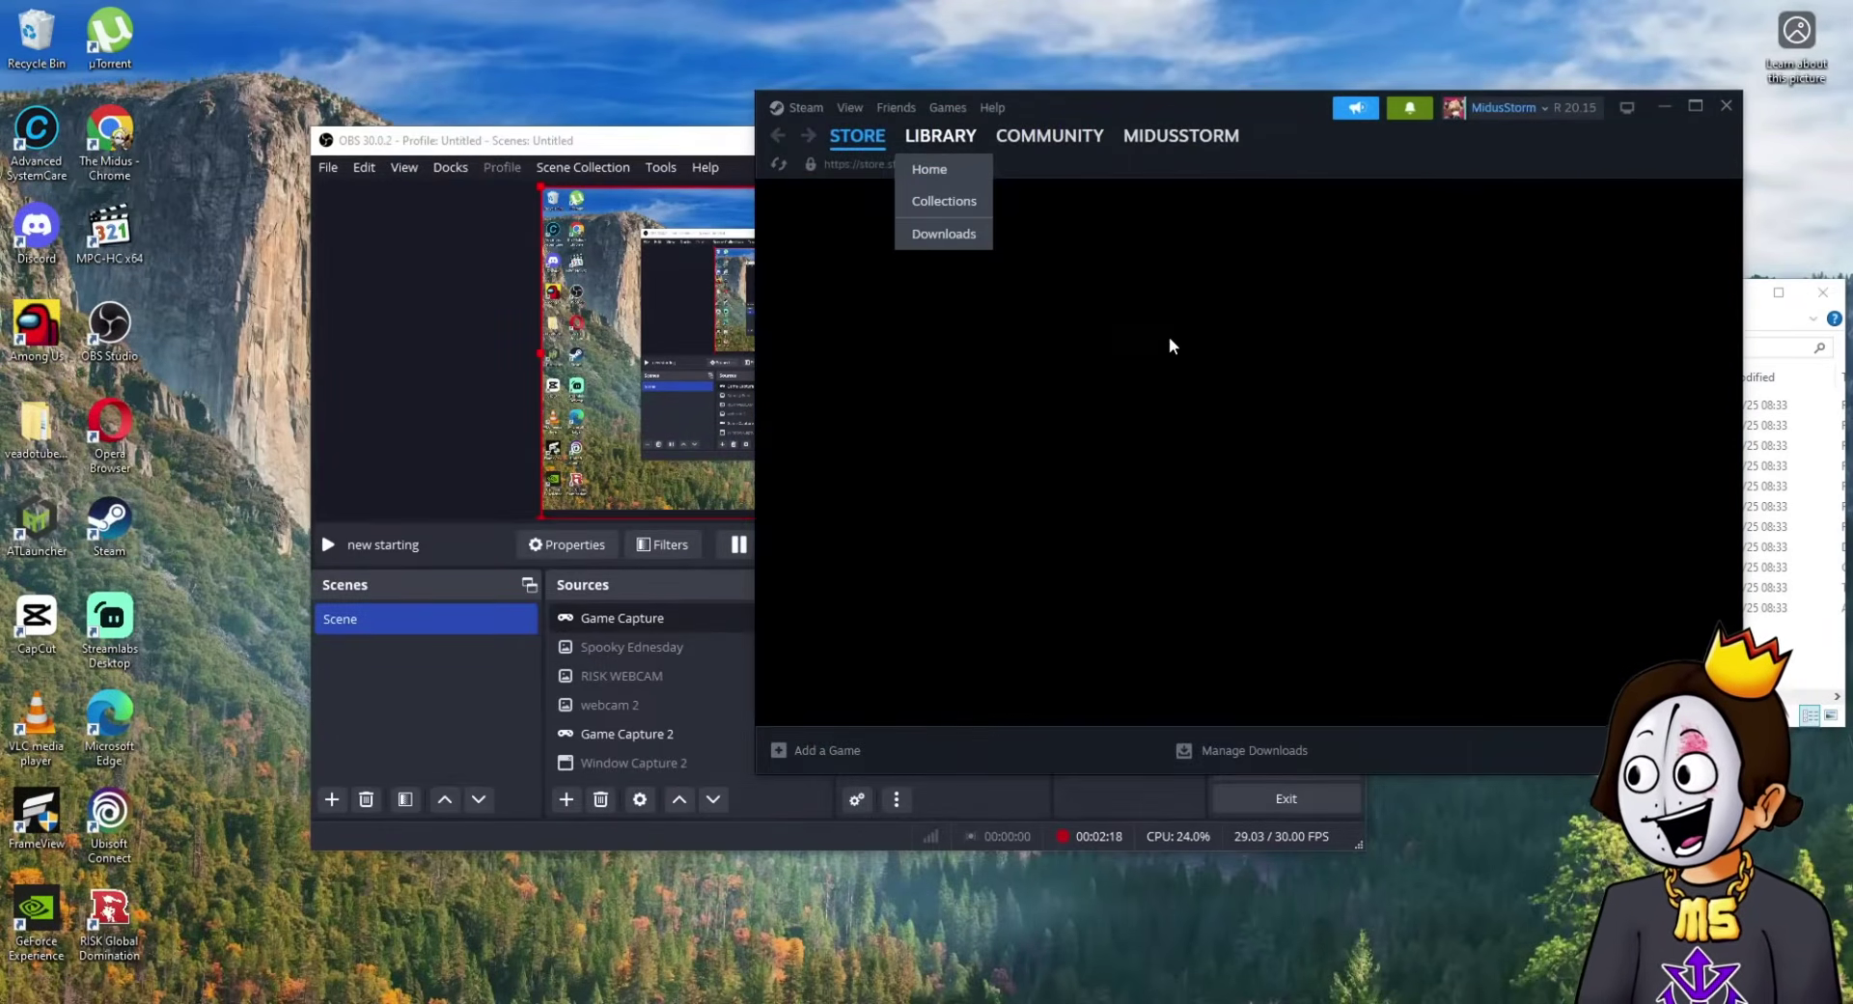
{"action": "scroll", "coordinate": [920, 579], "scroll_direction": "down", "scroll_amount": 10}
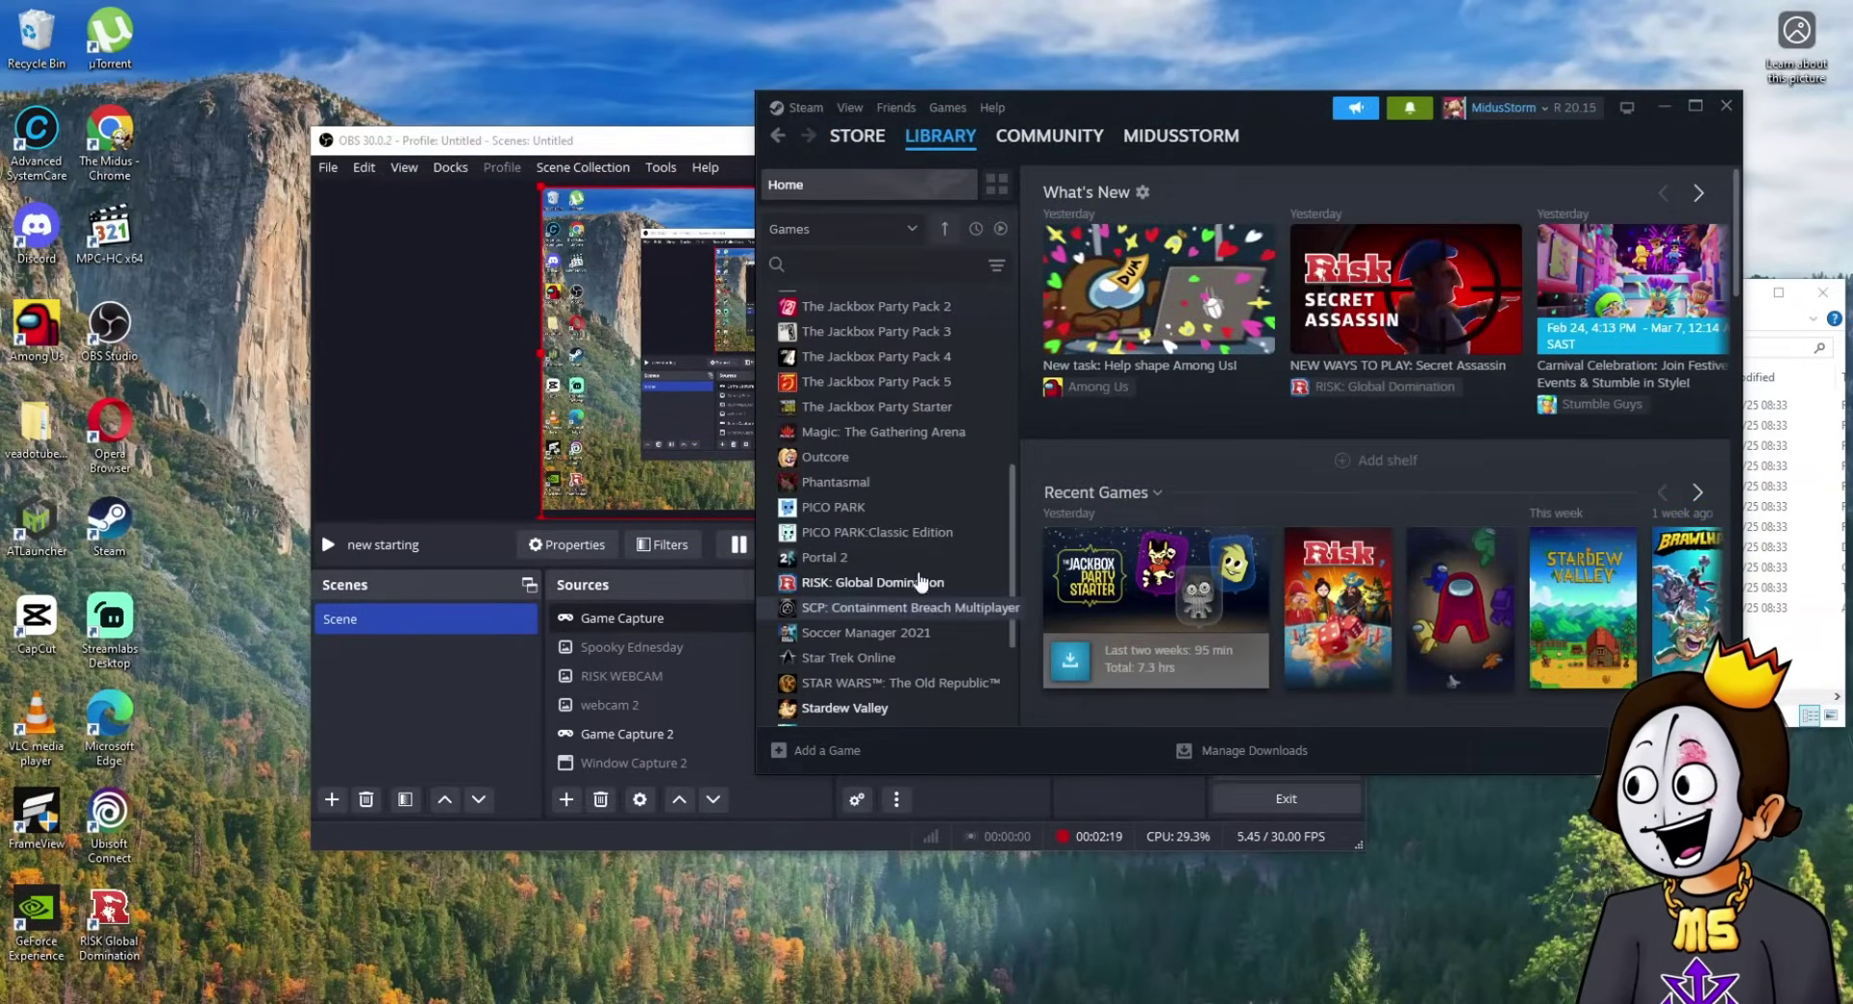
{"action": "scroll", "coordinate": [920, 579], "scroll_direction": "up", "scroll_amount": 10}
{"action": "left_click", "coordinate": [888, 352]}
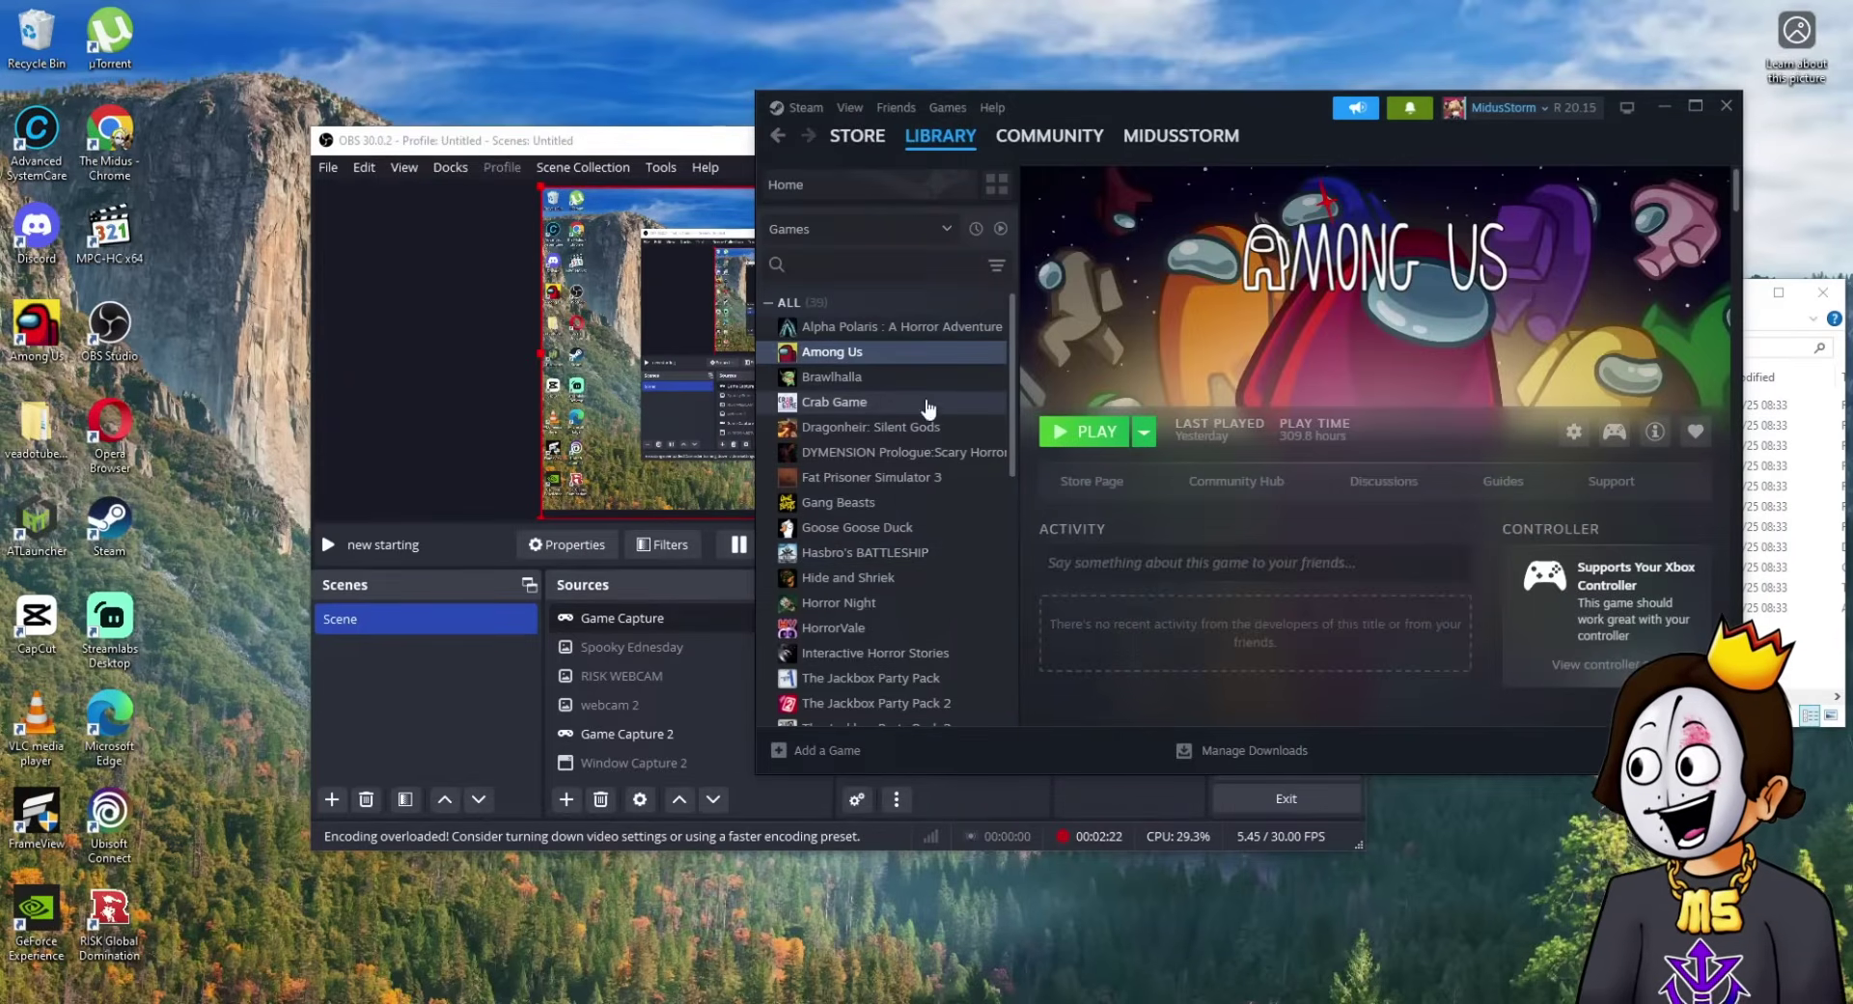
- Open the Among Us install folder via the gear menu's Manage > Browse local files
{"action": "left_click", "coordinate": [1574, 432]}
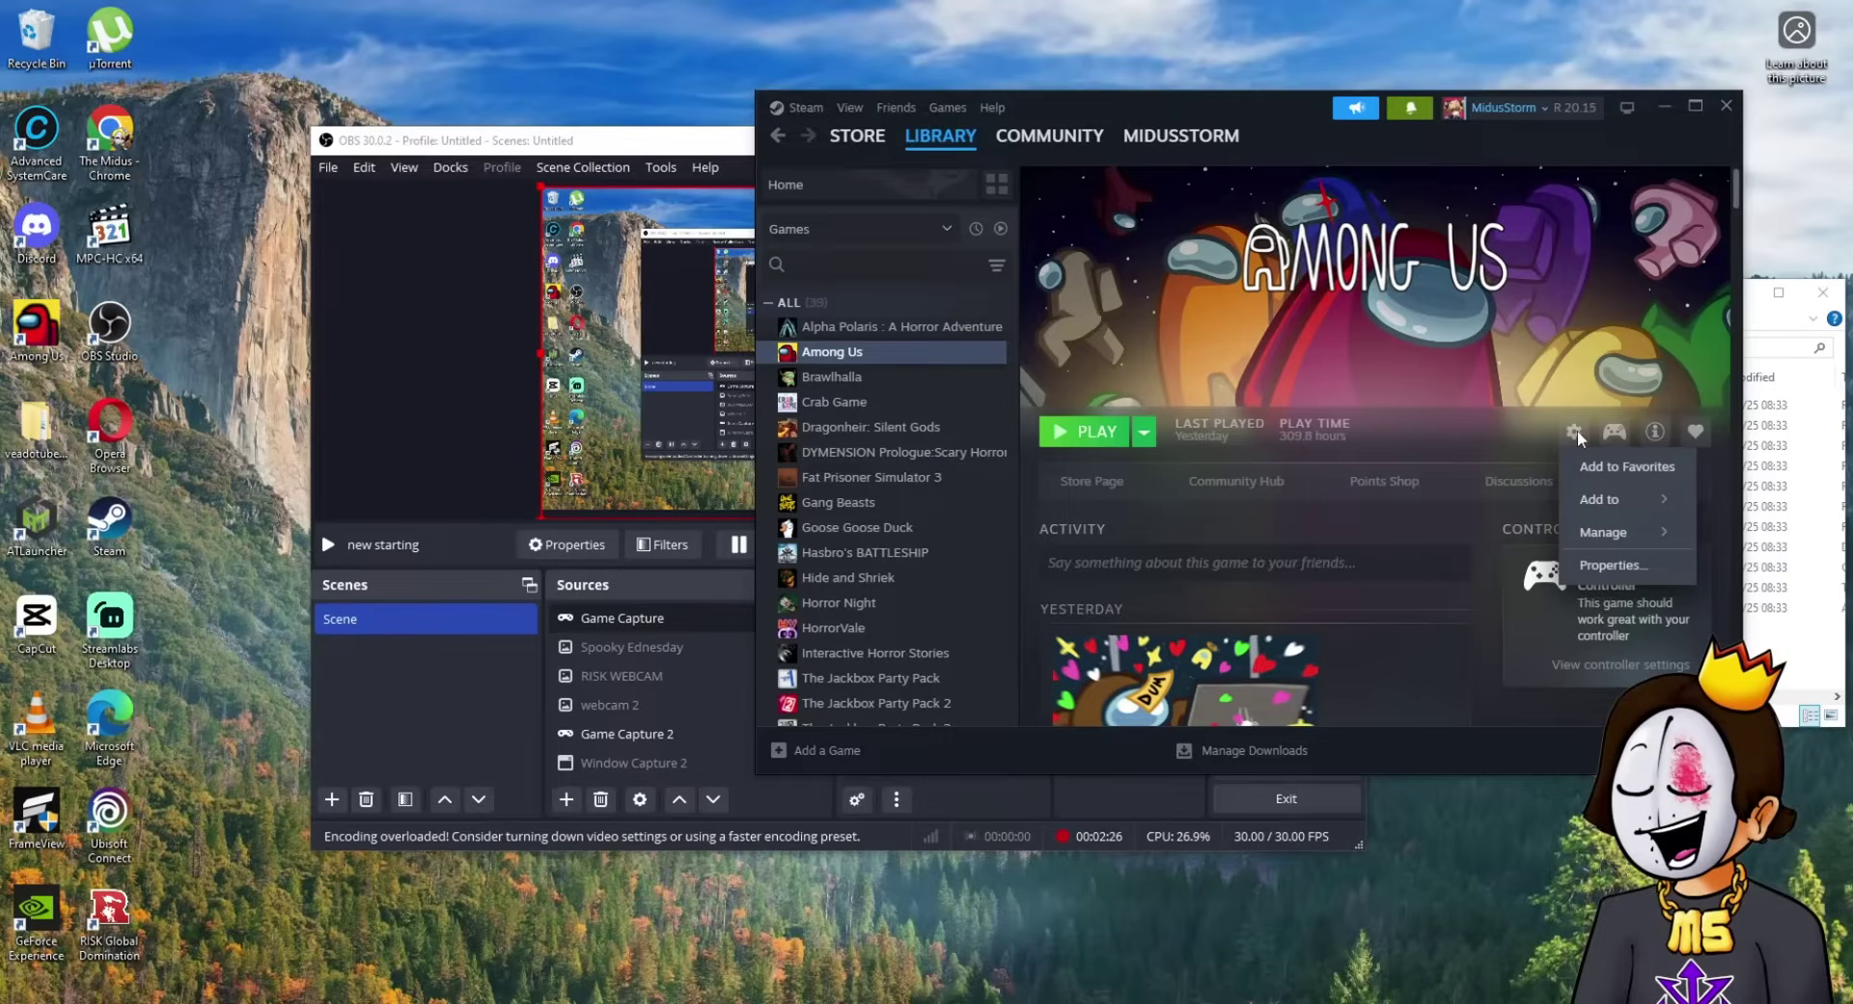
{"action": "mouse_move", "coordinate": [1621, 532]}
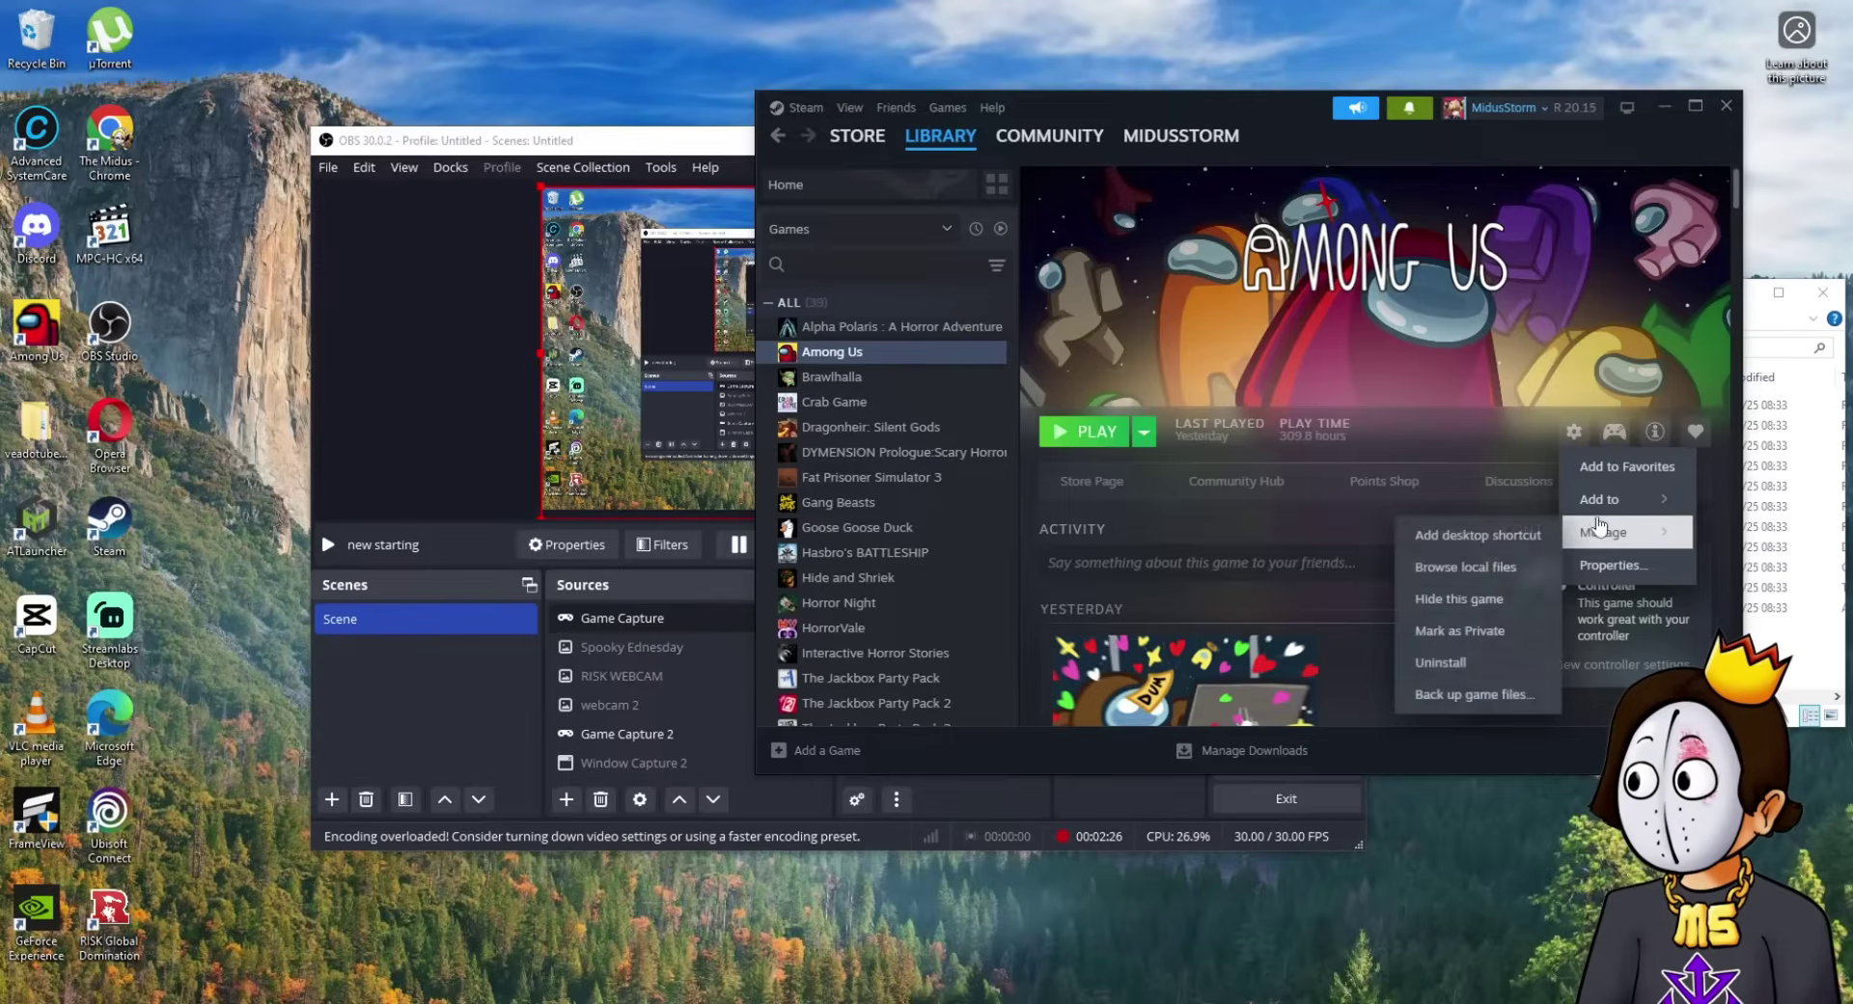
{"action": "left_click", "coordinate": [1489, 569]}
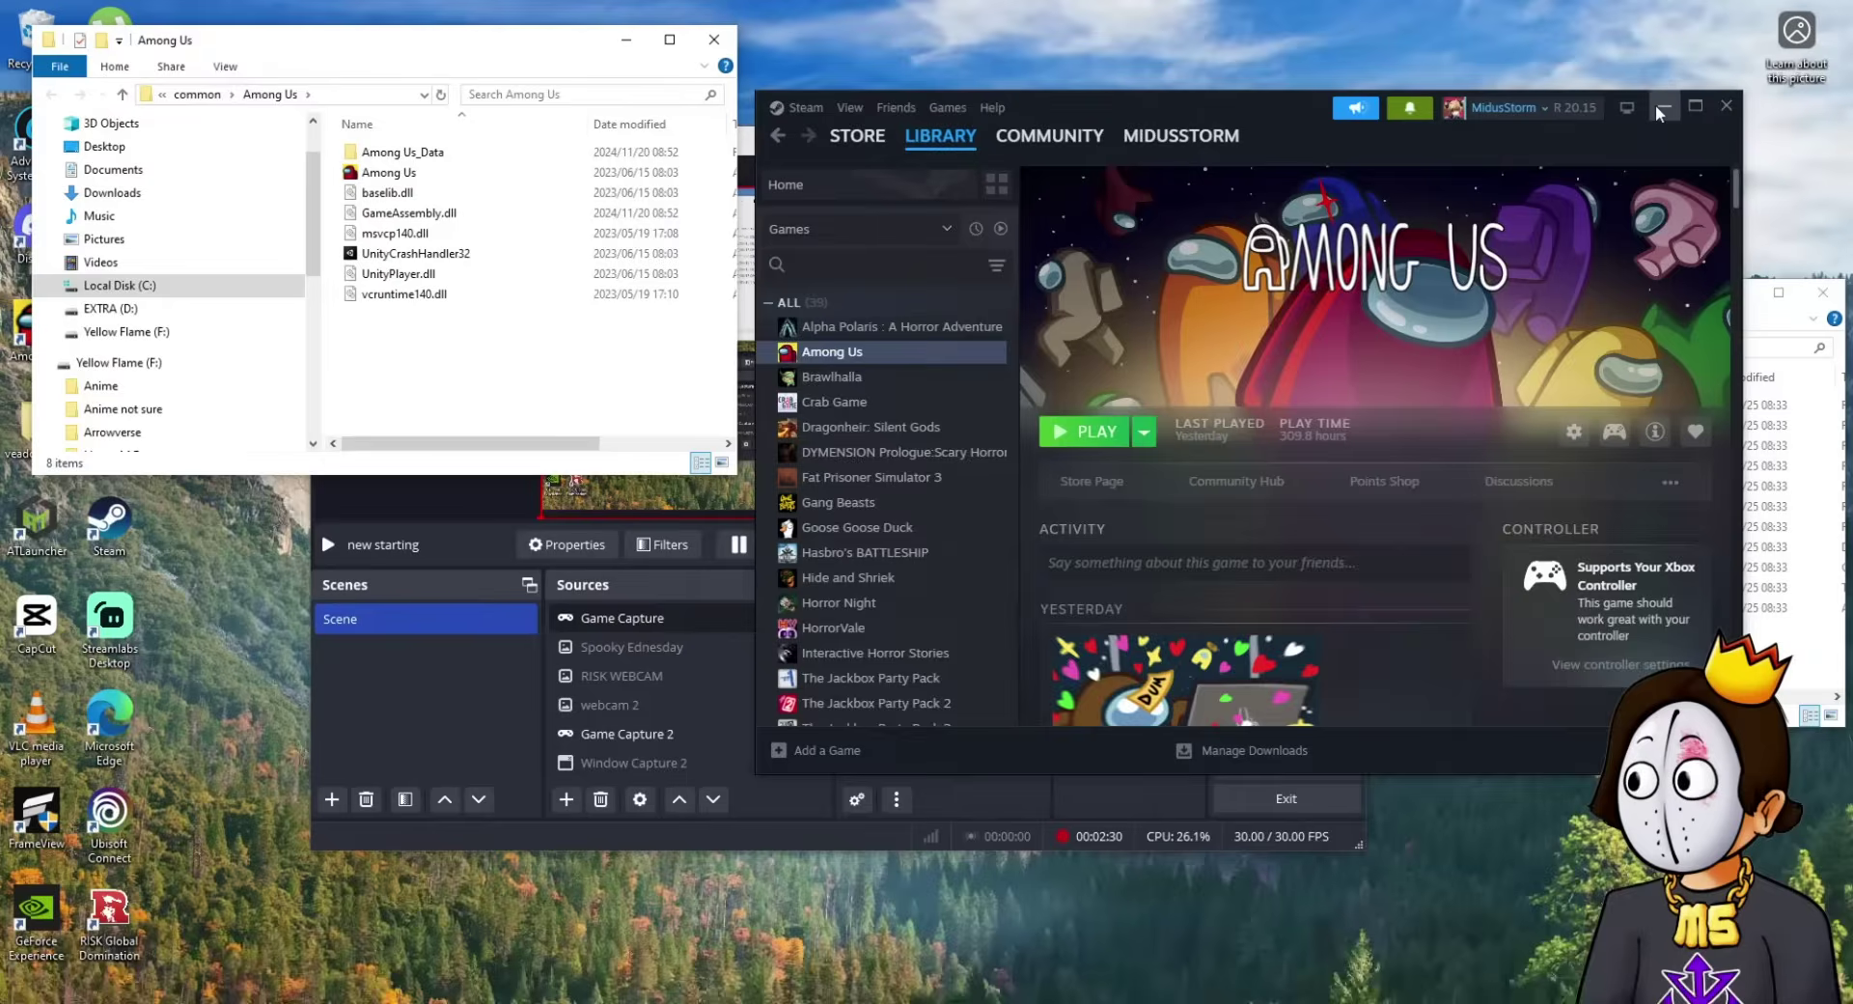
- Copy all eight Among Us game files and paste them into the Lotusv1.1 folder
{"action": "left_click", "coordinate": [1654, 105]}
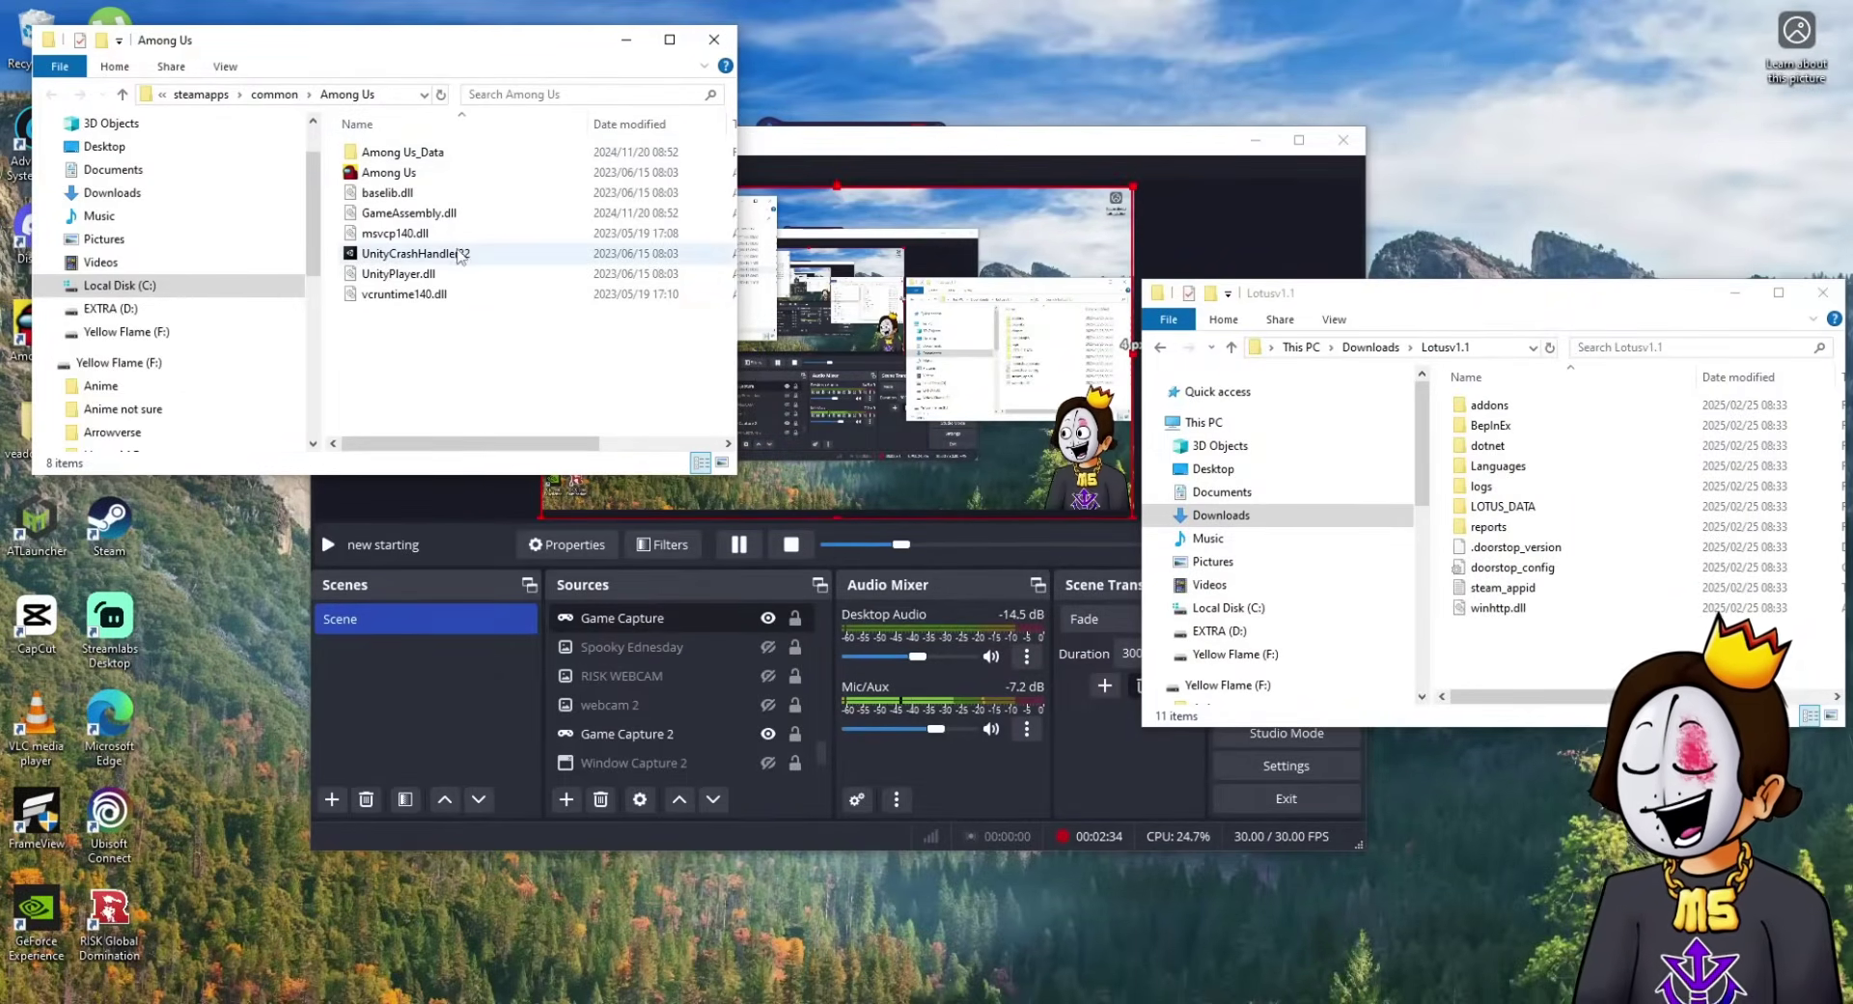
{"action": "left_click_drag", "start_coordinate": [461, 347], "coordinate": [436, 156]}
{"action": "right_click", "coordinate": [445, 185]}
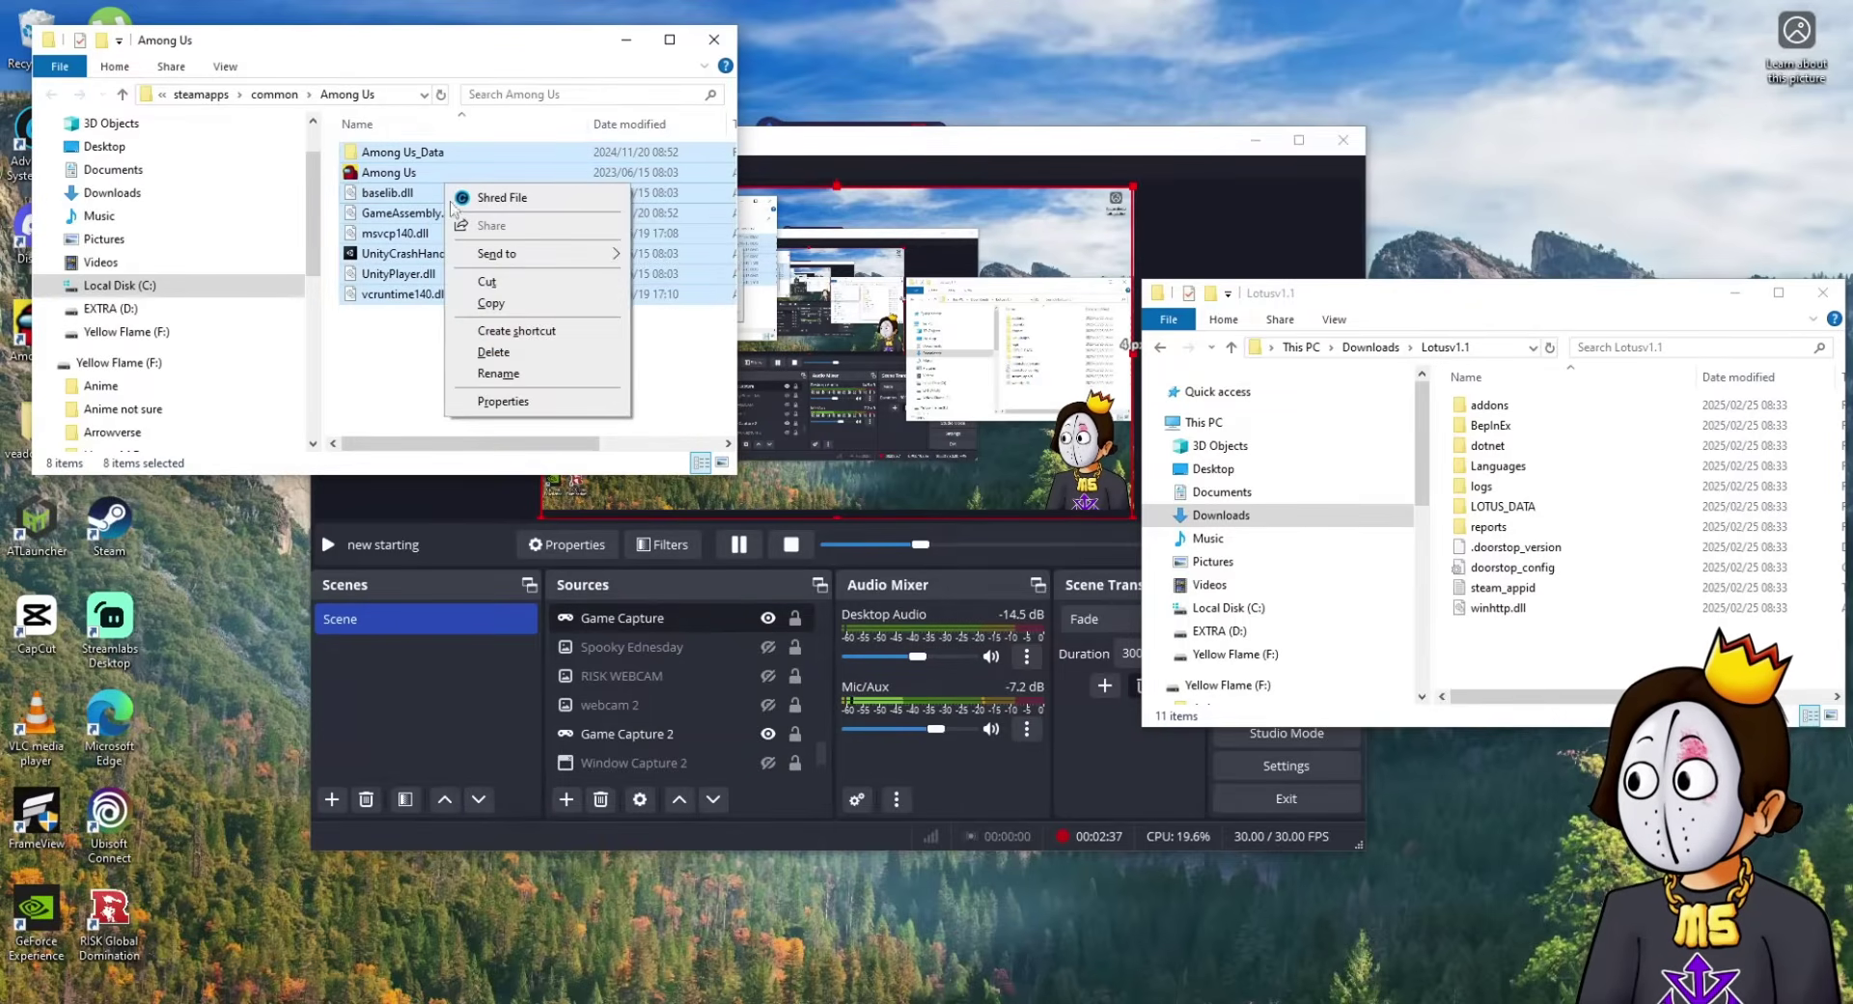
{"action": "left_click", "coordinate": [494, 305]}
{"action": "right_click", "coordinate": [1502, 646]}
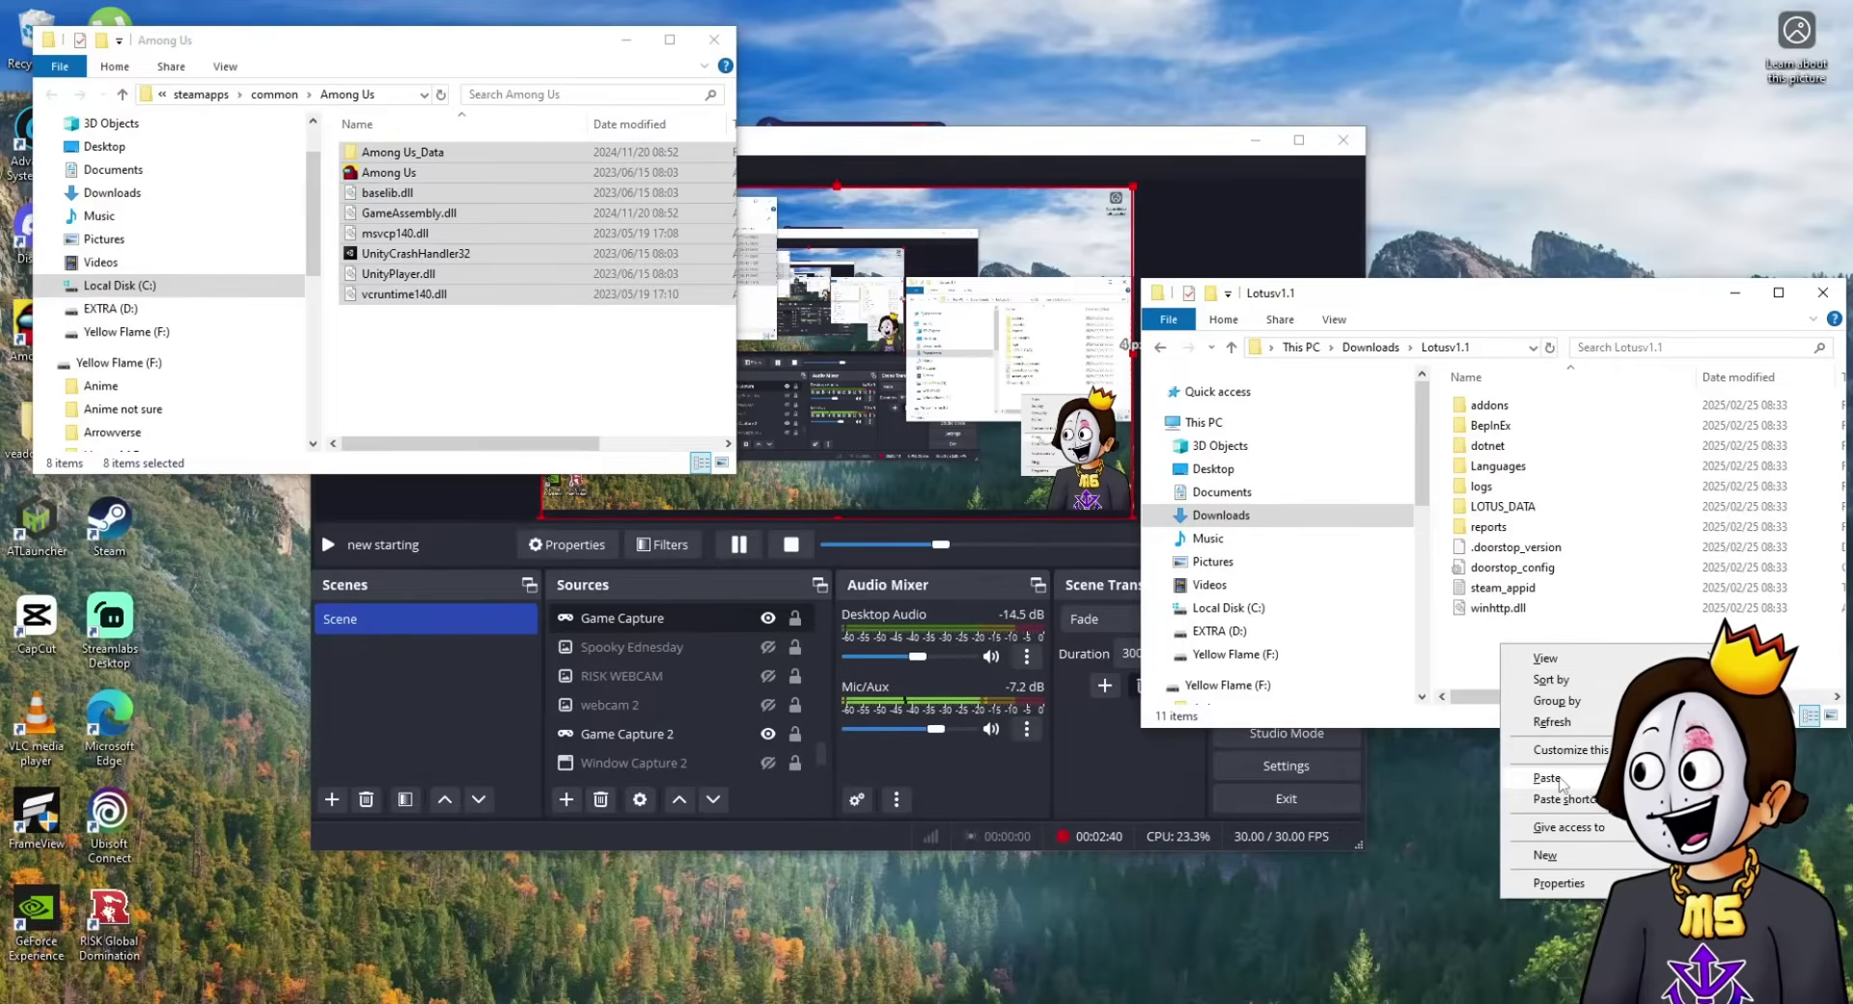
{"action": "left_click", "coordinate": [1560, 778]}
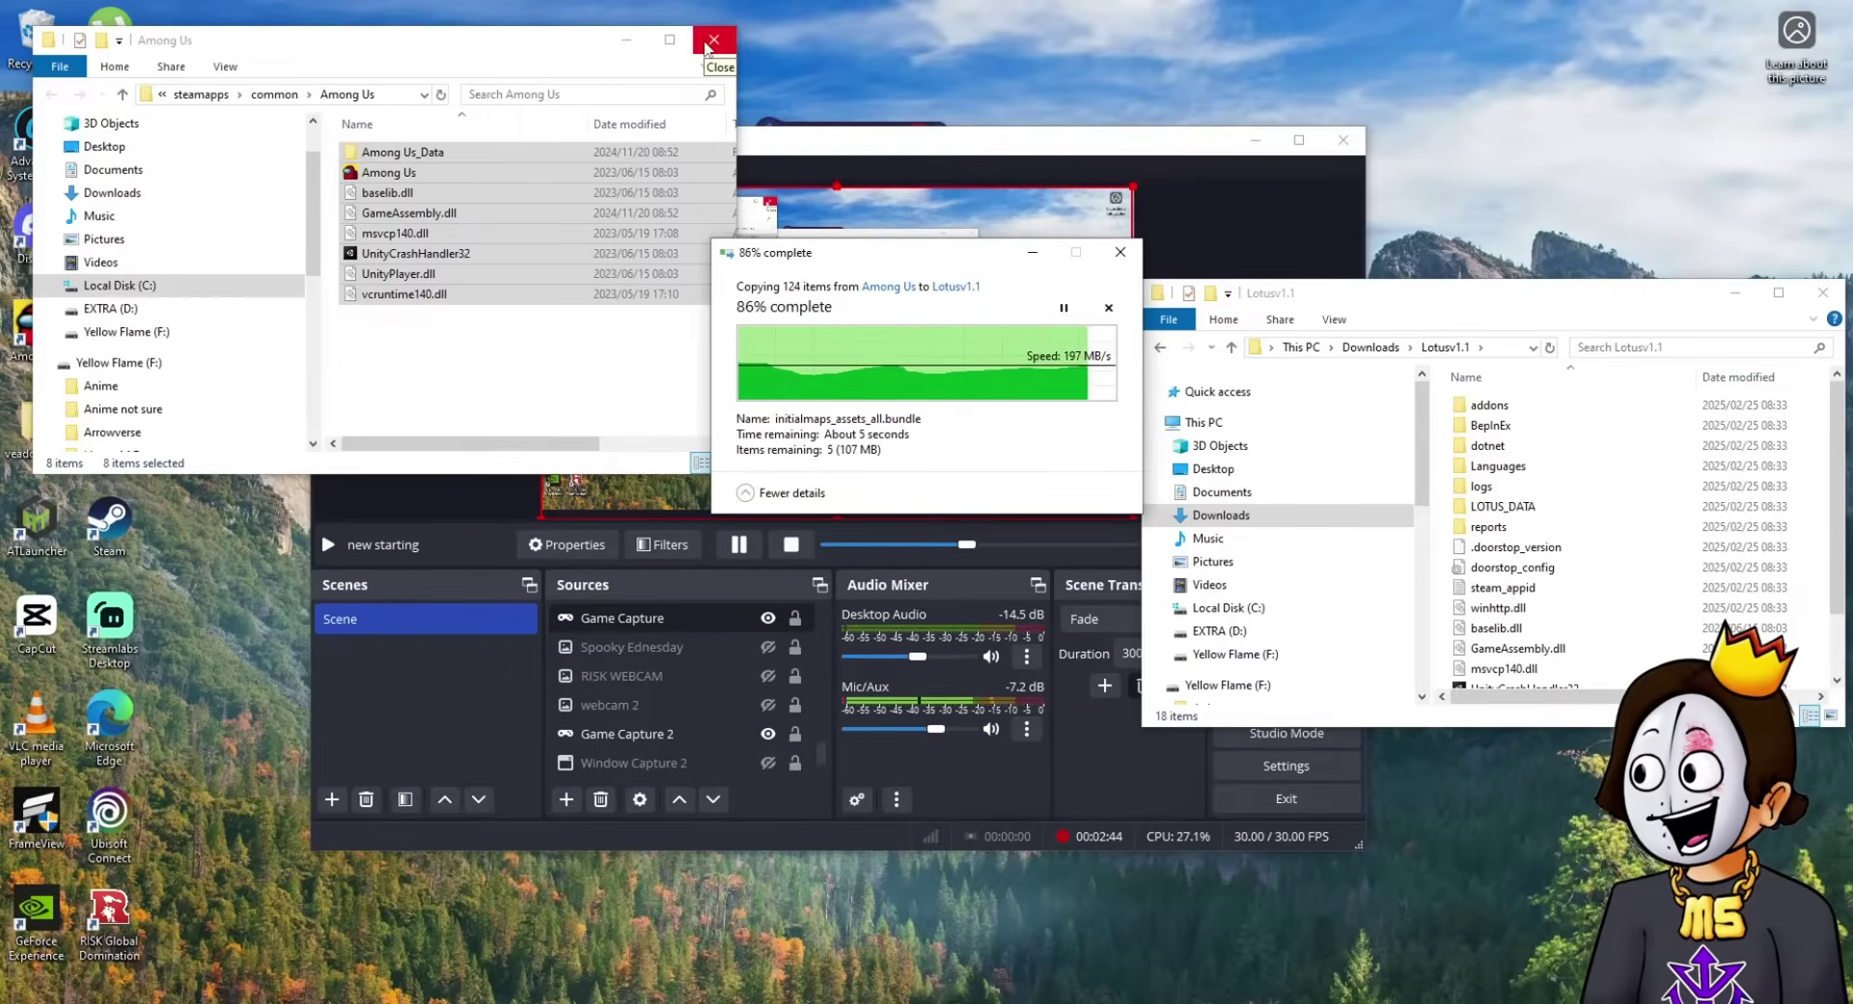
- Close the game folder window and launch Among Us from Downloads\Lotusv1.1
{"action": "left_click", "coordinate": [711, 42]}
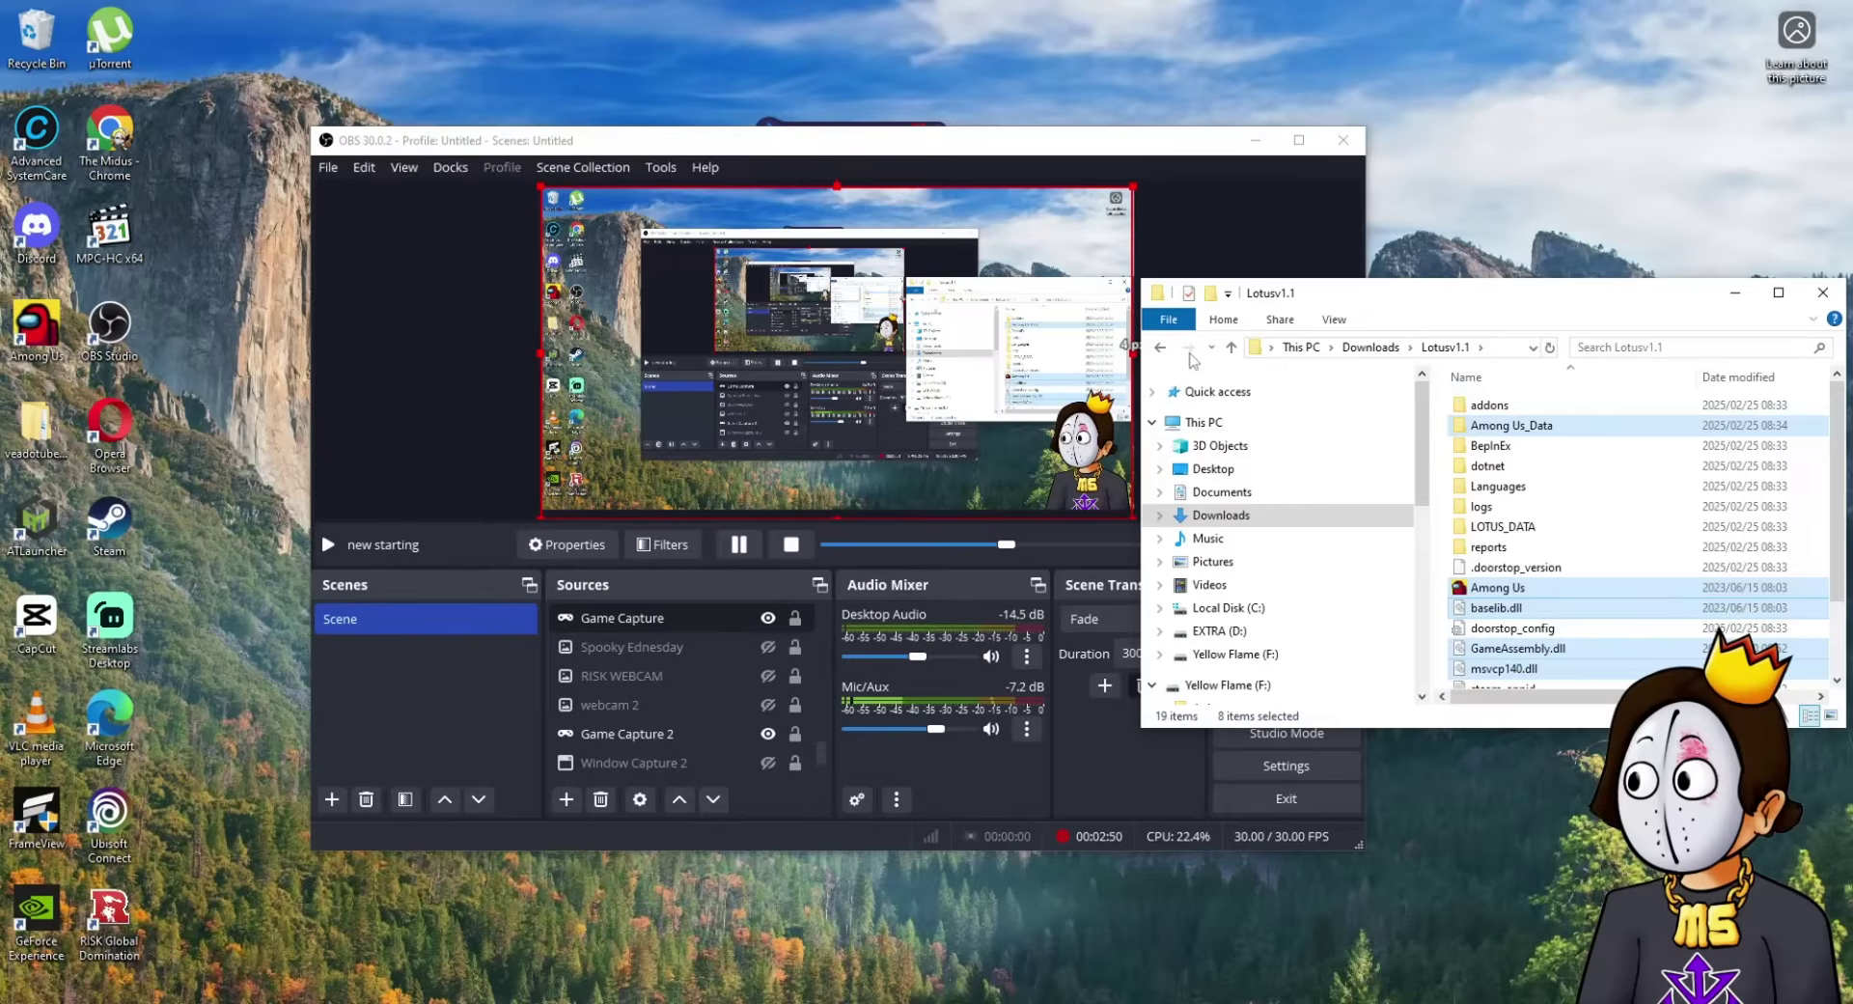
{"action": "left_click", "coordinate": [1160, 347]}
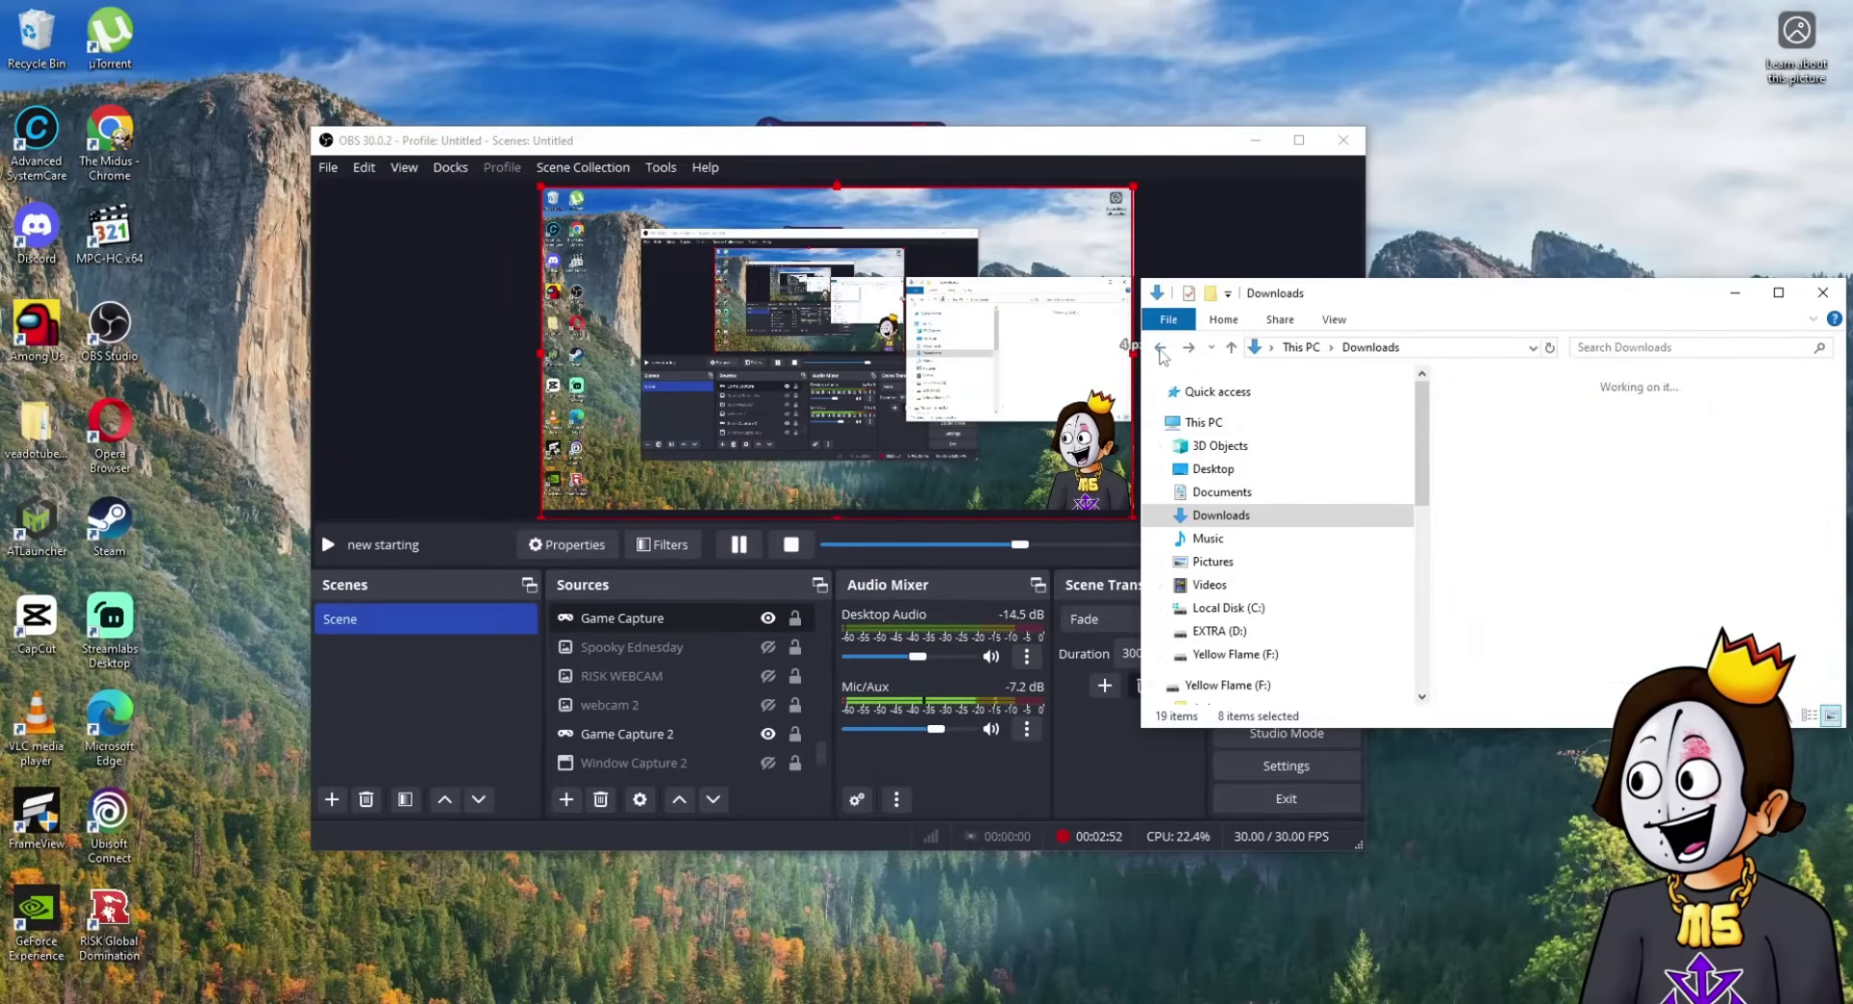
{"action": "double_click", "coordinate": [1618, 472]}
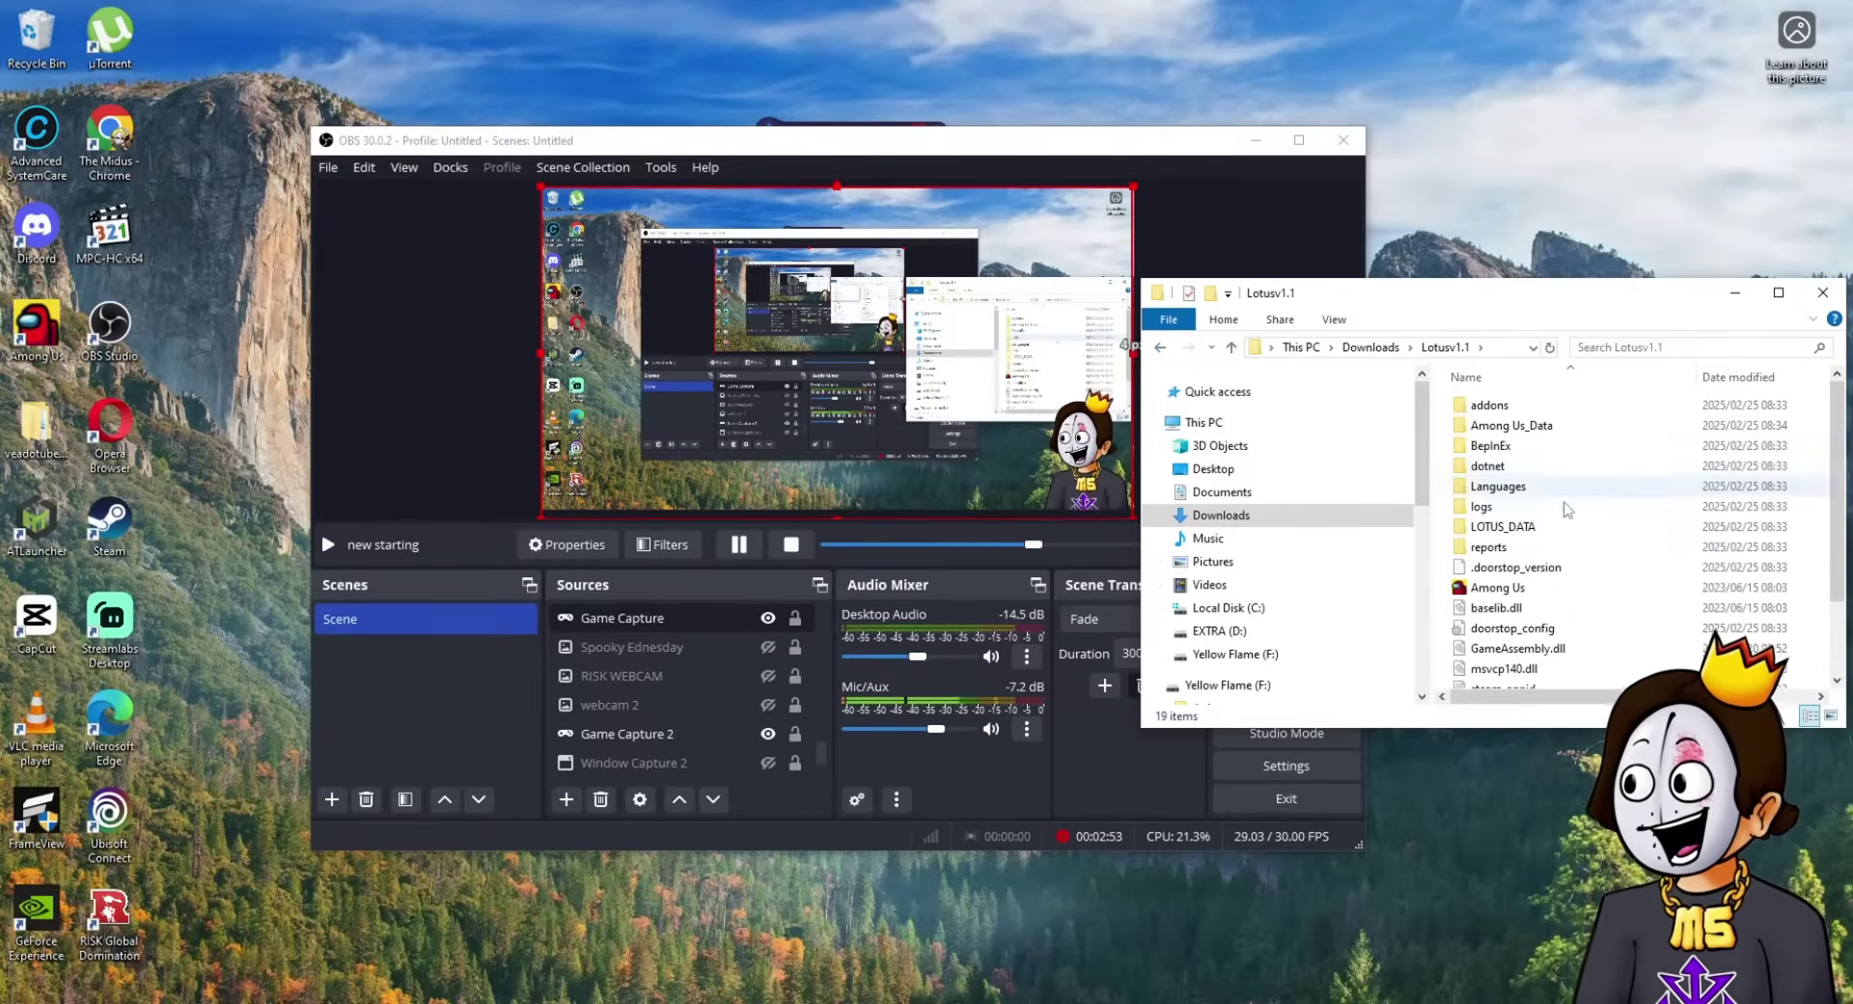
{"action": "double_click", "coordinate": [1523, 589]}
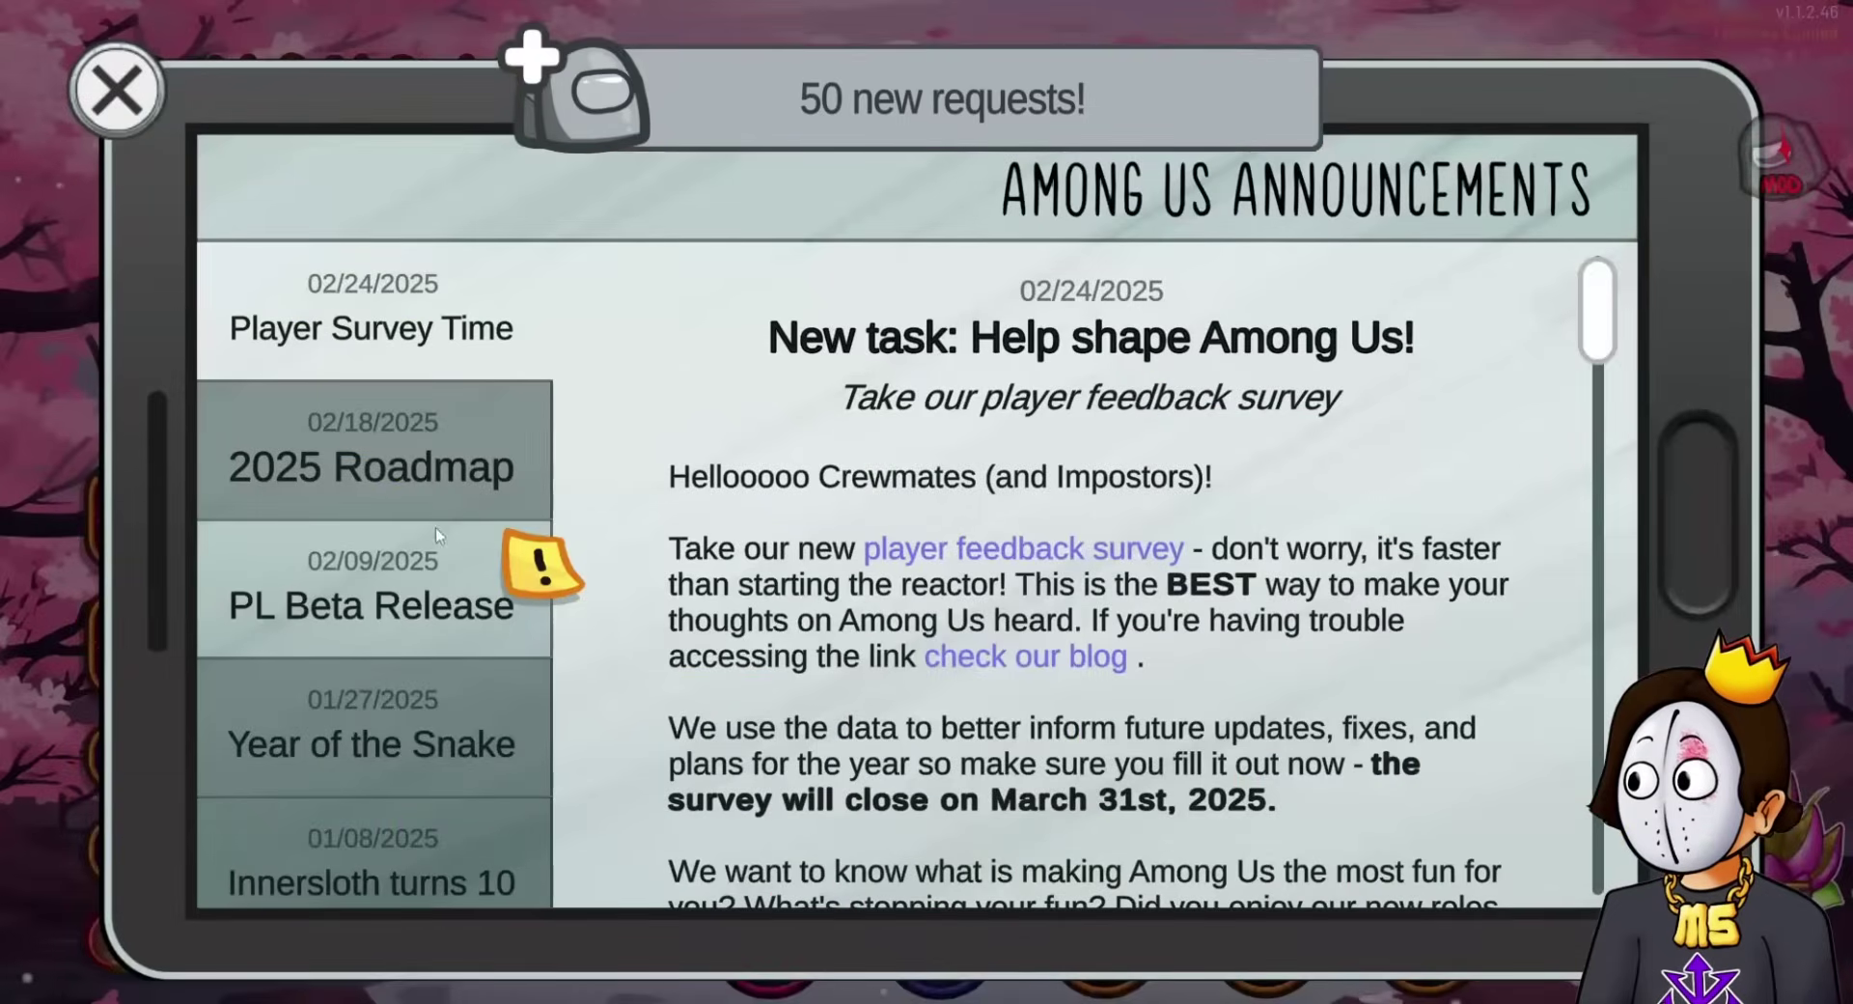
- Read the PL Beta Release, Player Survey Time and 2025 Roadmap announcements
{"action": "left_click", "coordinate": [435, 531]}
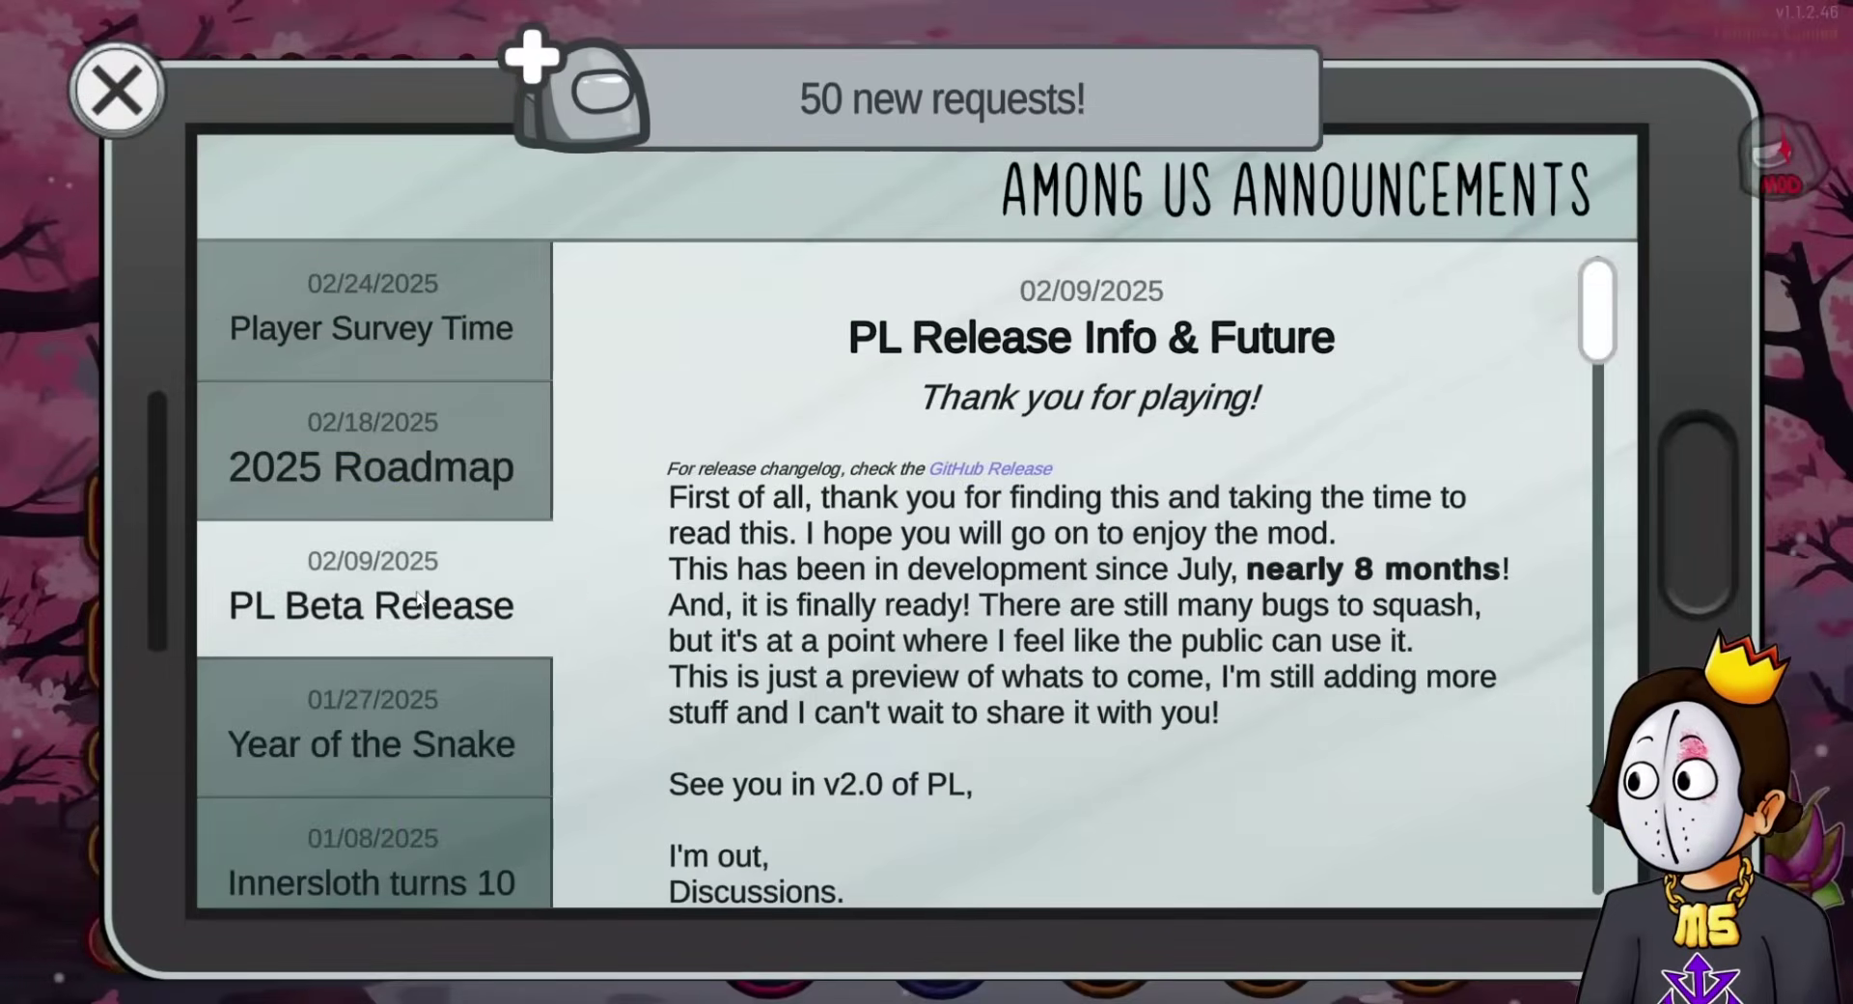
{"action": "left_click", "coordinate": [402, 328]}
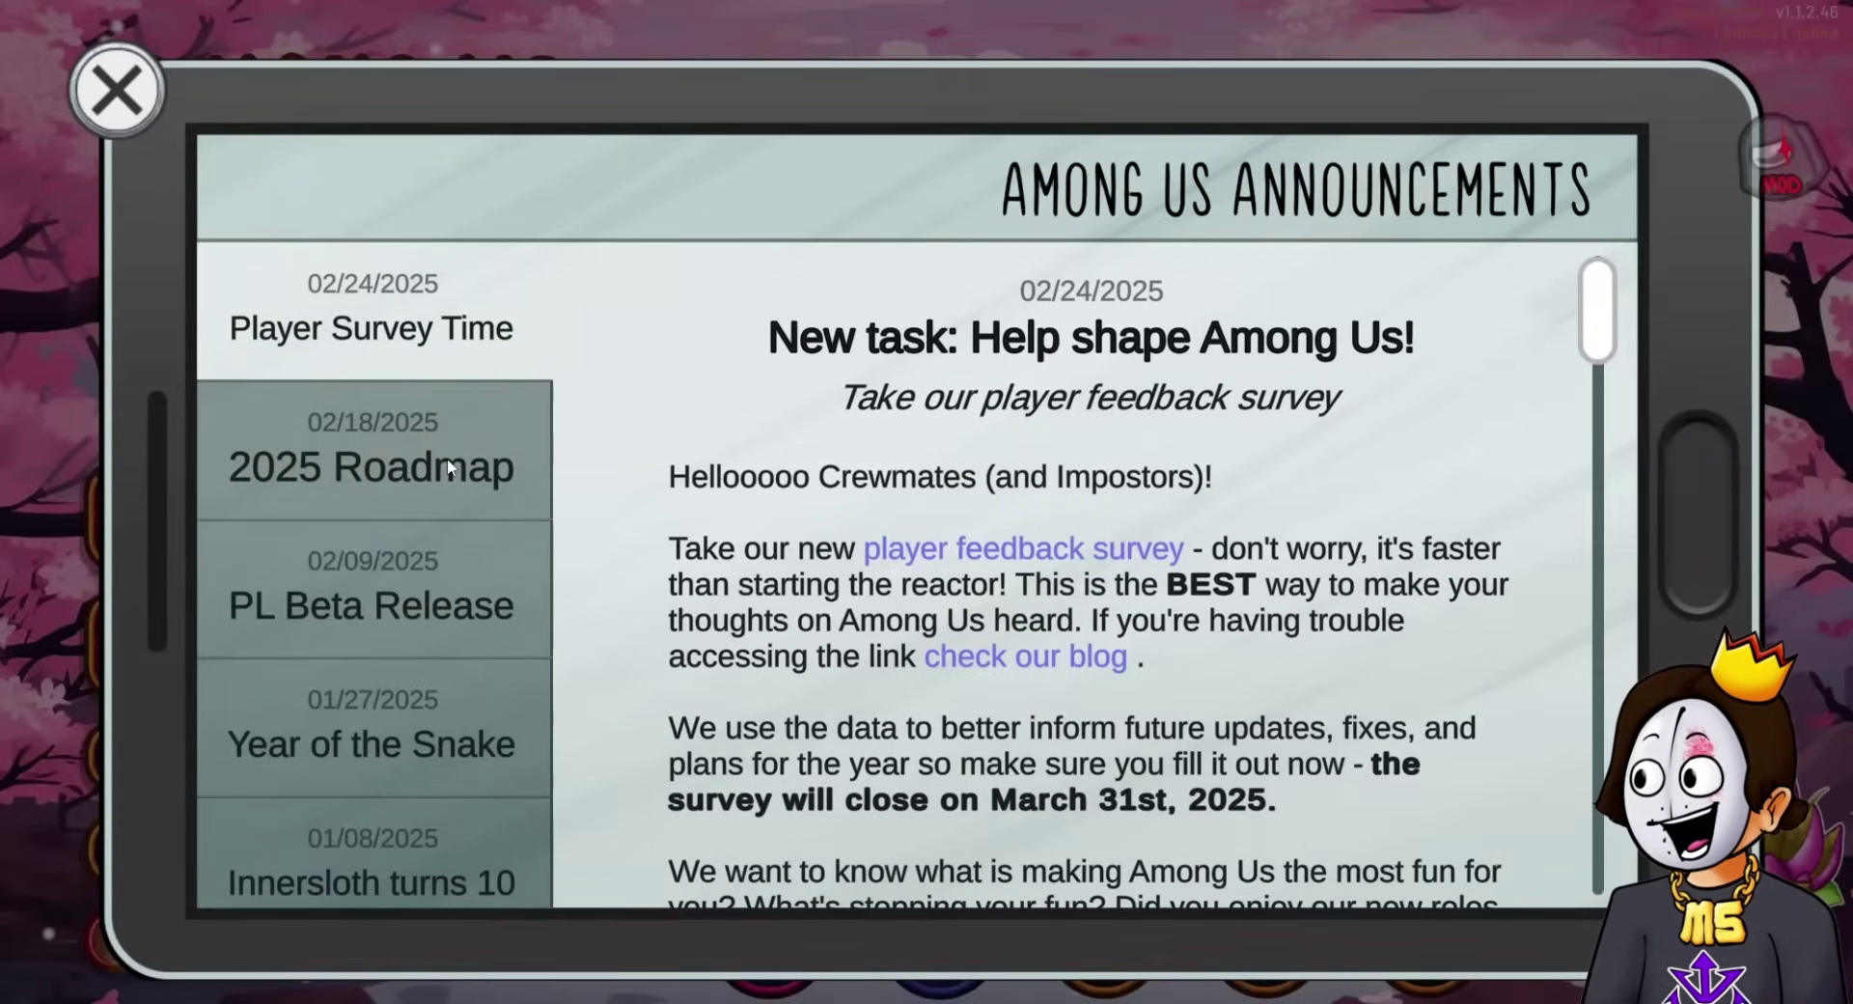
{"action": "scroll", "coordinate": [1303, 528], "scroll_direction": "down", "scroll_amount": 5}
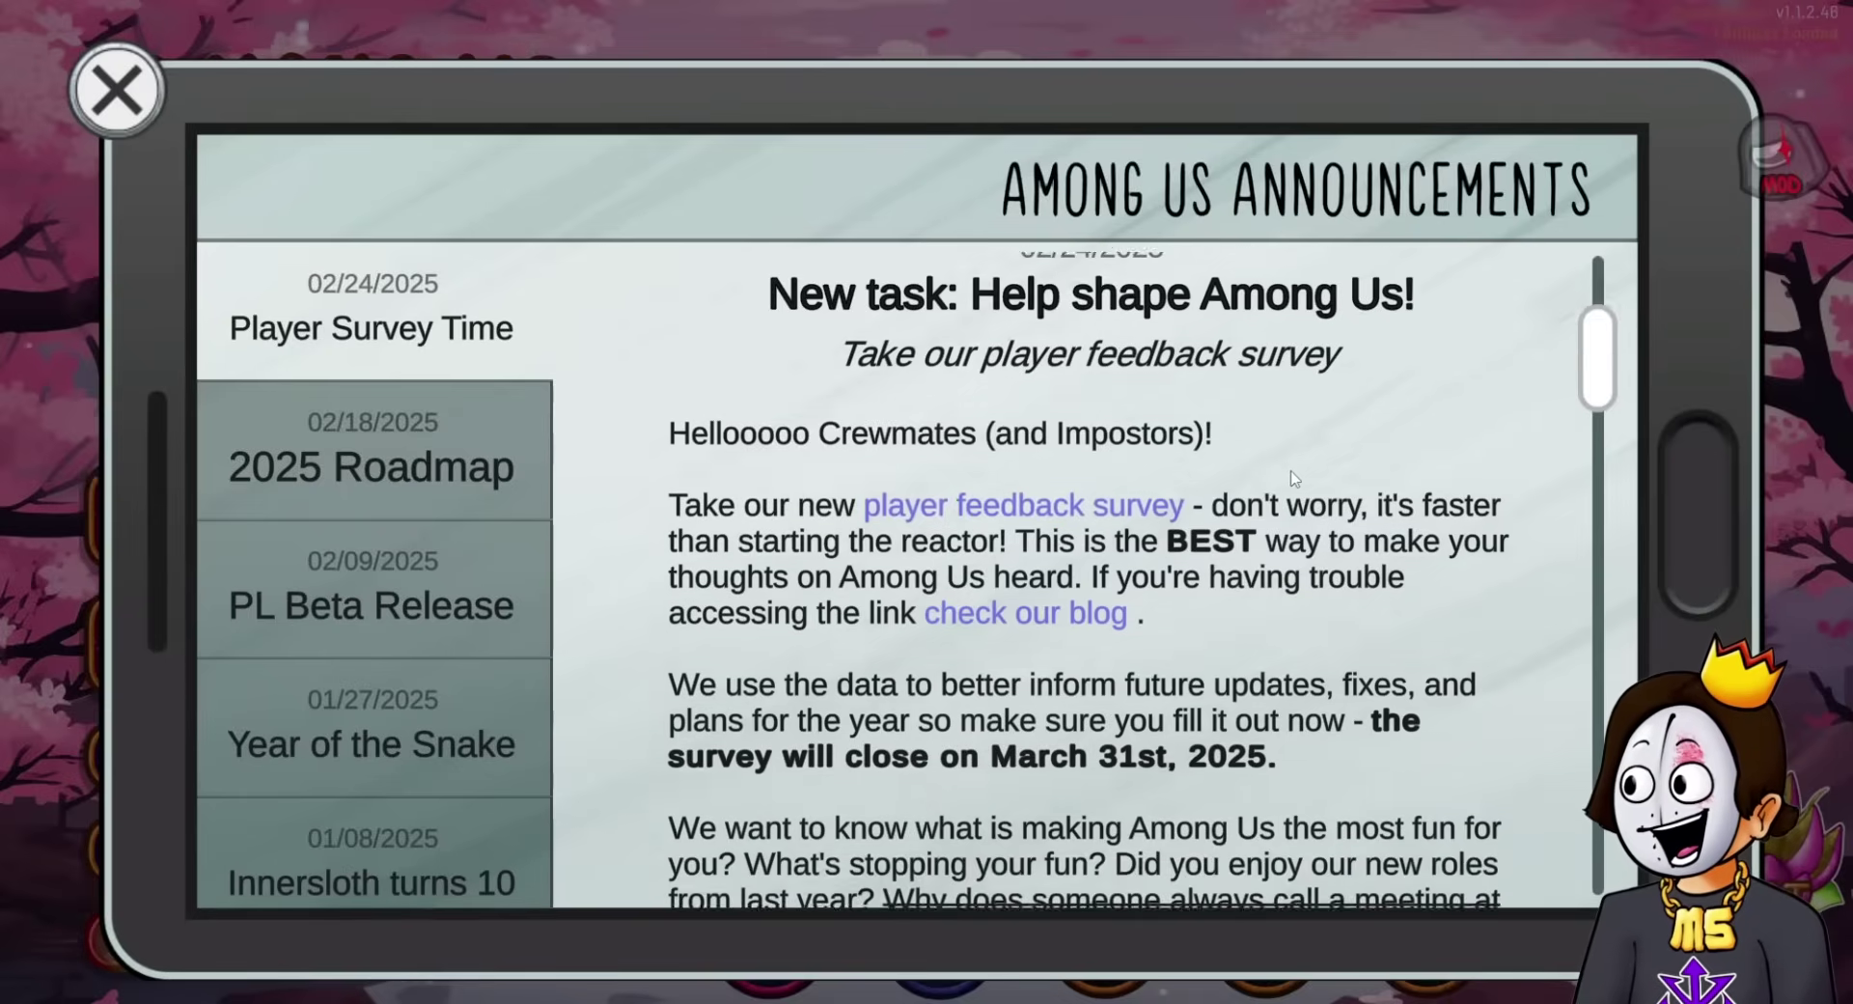
{"action": "scroll", "coordinate": [1303, 528], "scroll_direction": "down", "scroll_amount": 2}
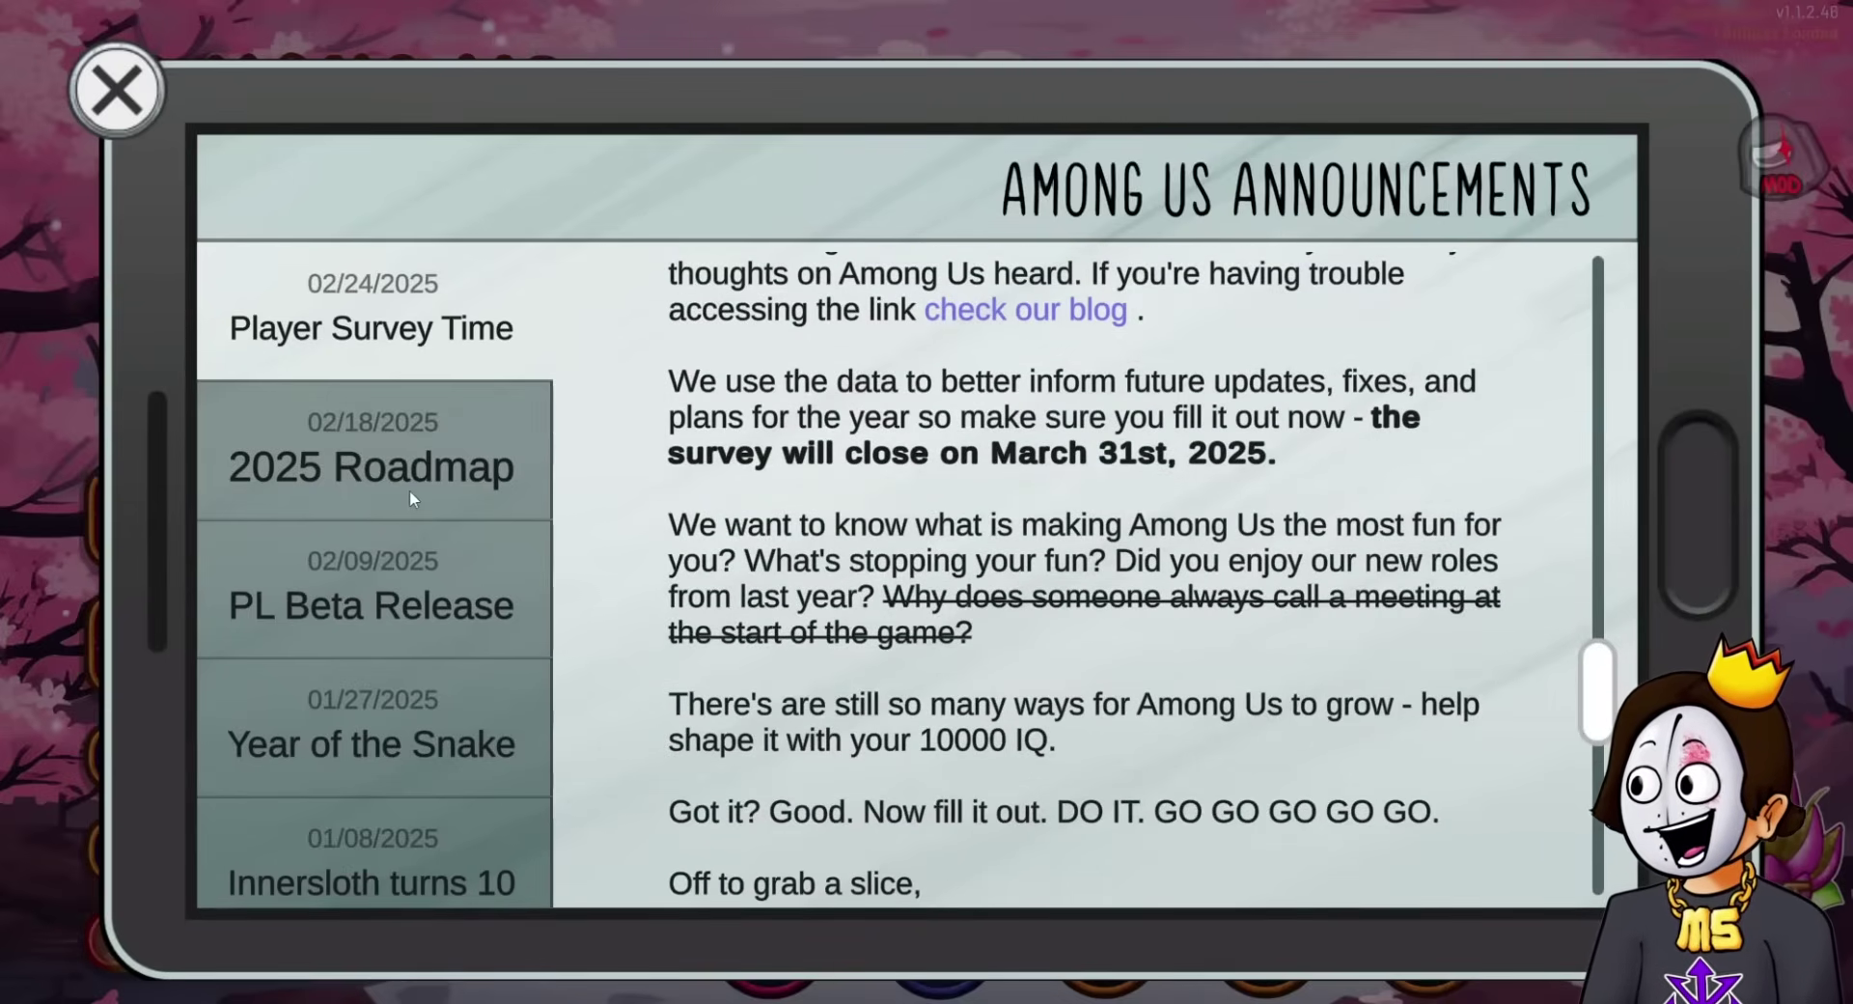
{"action": "left_click", "coordinate": [409, 489]}
- Close the announcements, quit the modded game, and step back to Downloads in File Explorer
{"action": "left_click", "coordinate": [114, 93]}
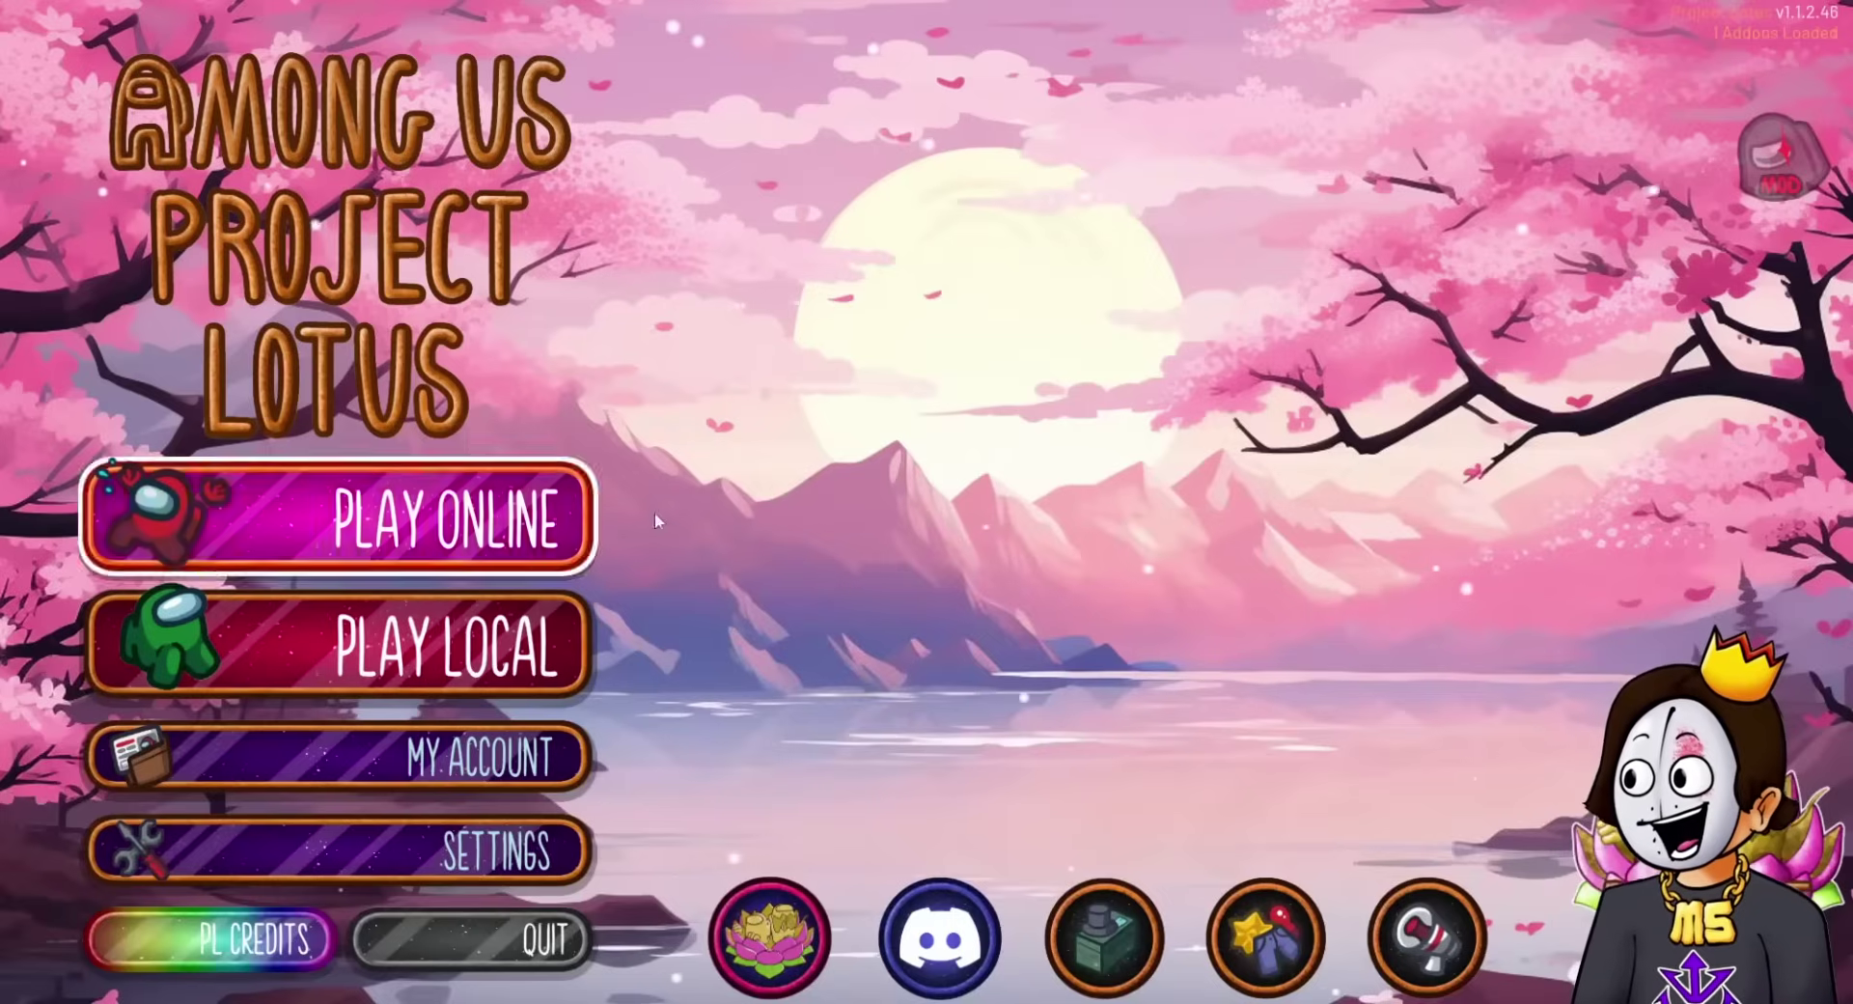
{"action": "left_click", "coordinate": [498, 932]}
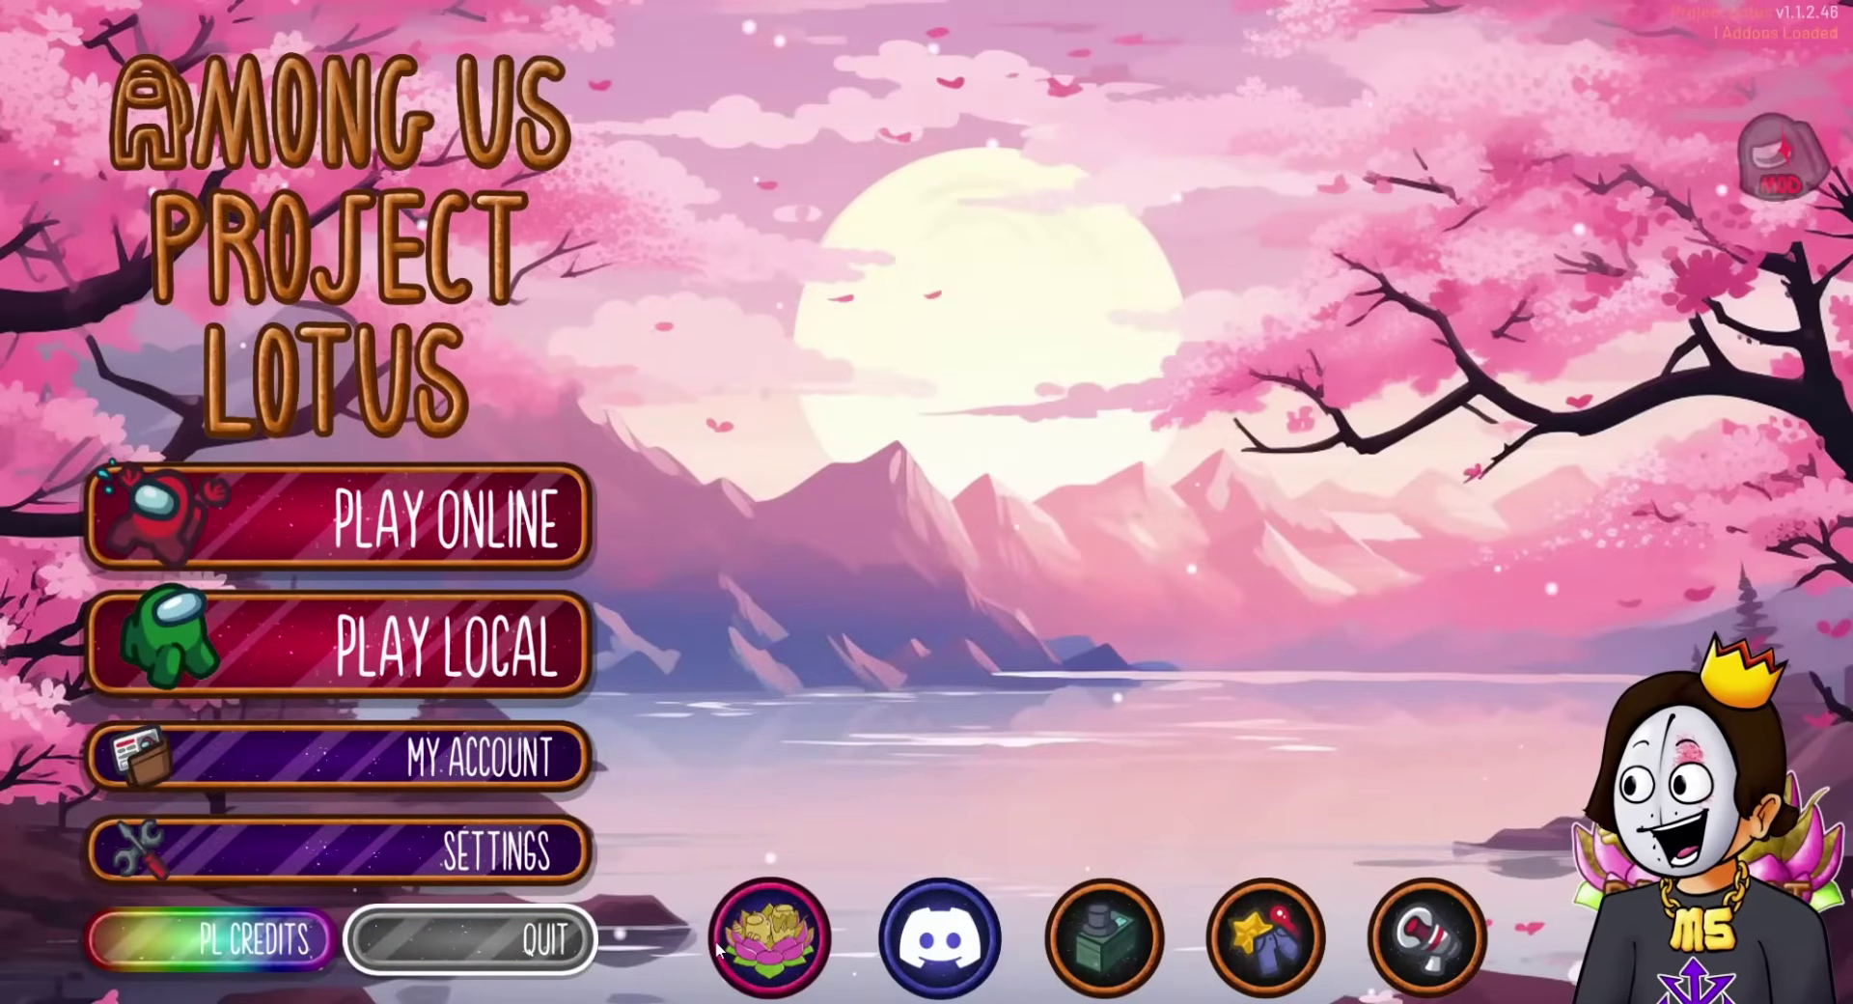
{"action": "key", "text": "alt+Left"}
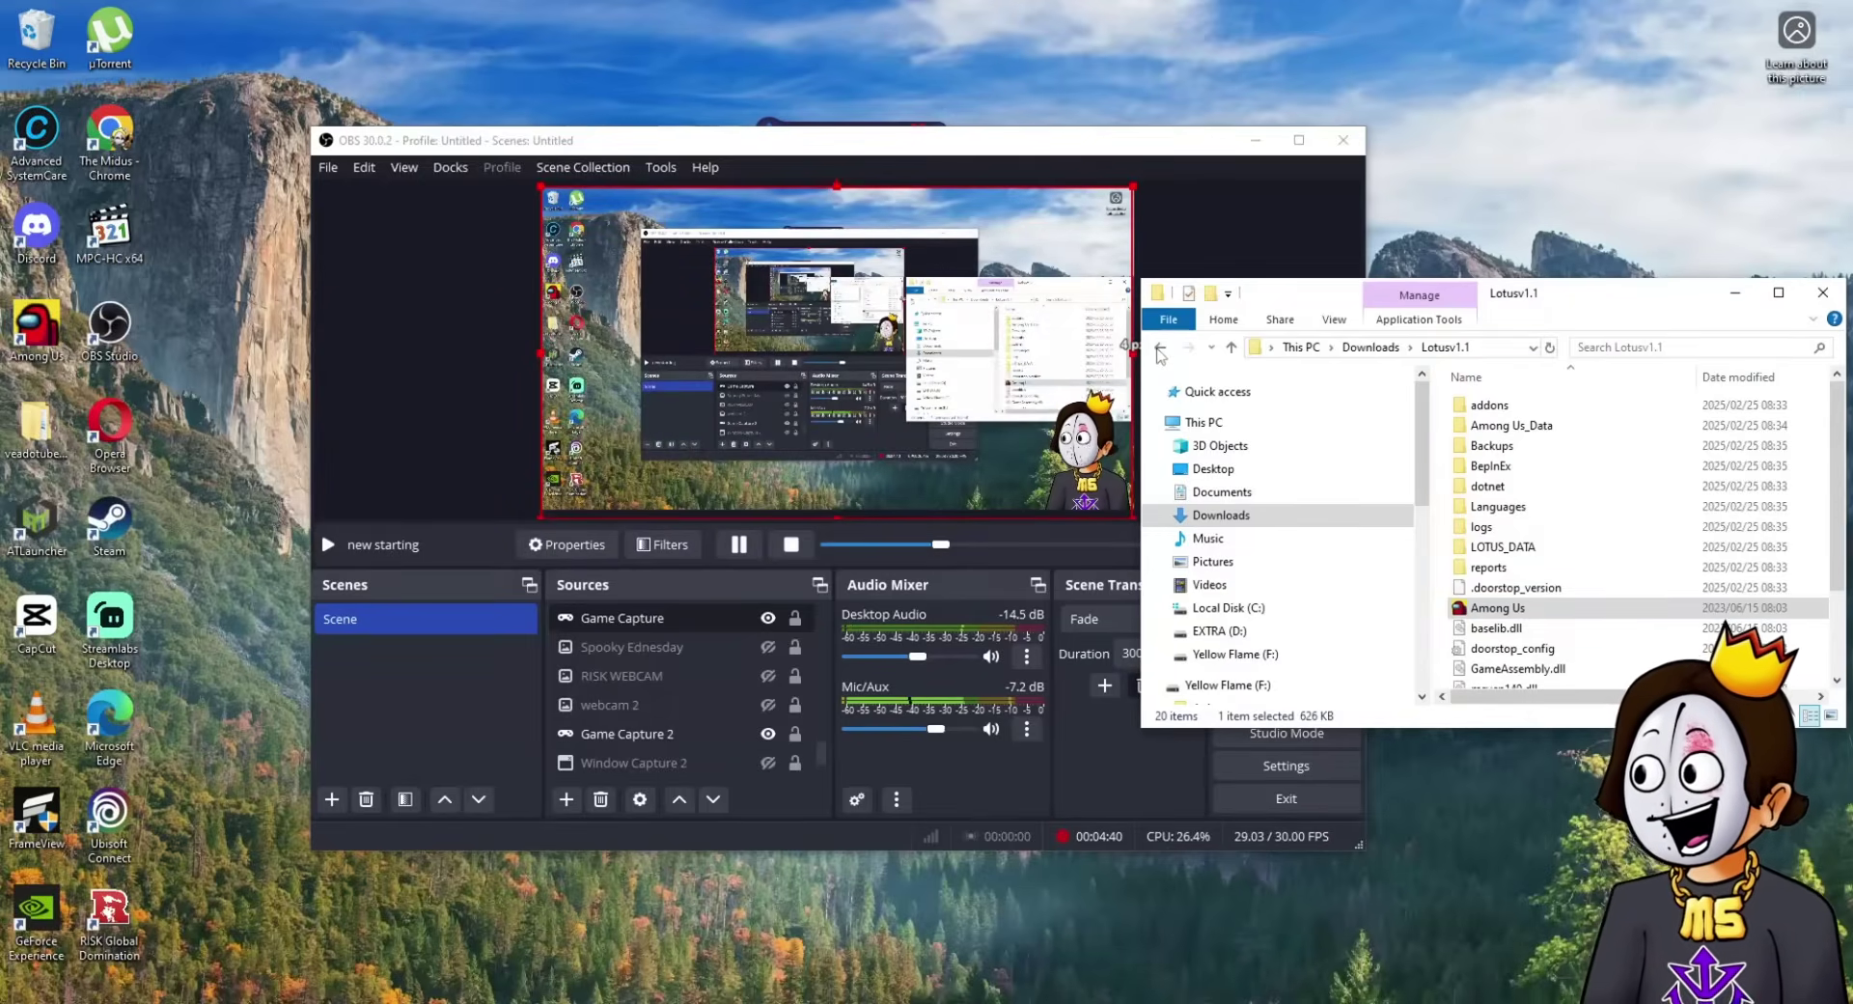
- Delete the extracted Lotusv1.1 folder from Downloads
{"action": "right_click", "coordinate": [1614, 450]}
{"action": "key", "text": "Escape"}
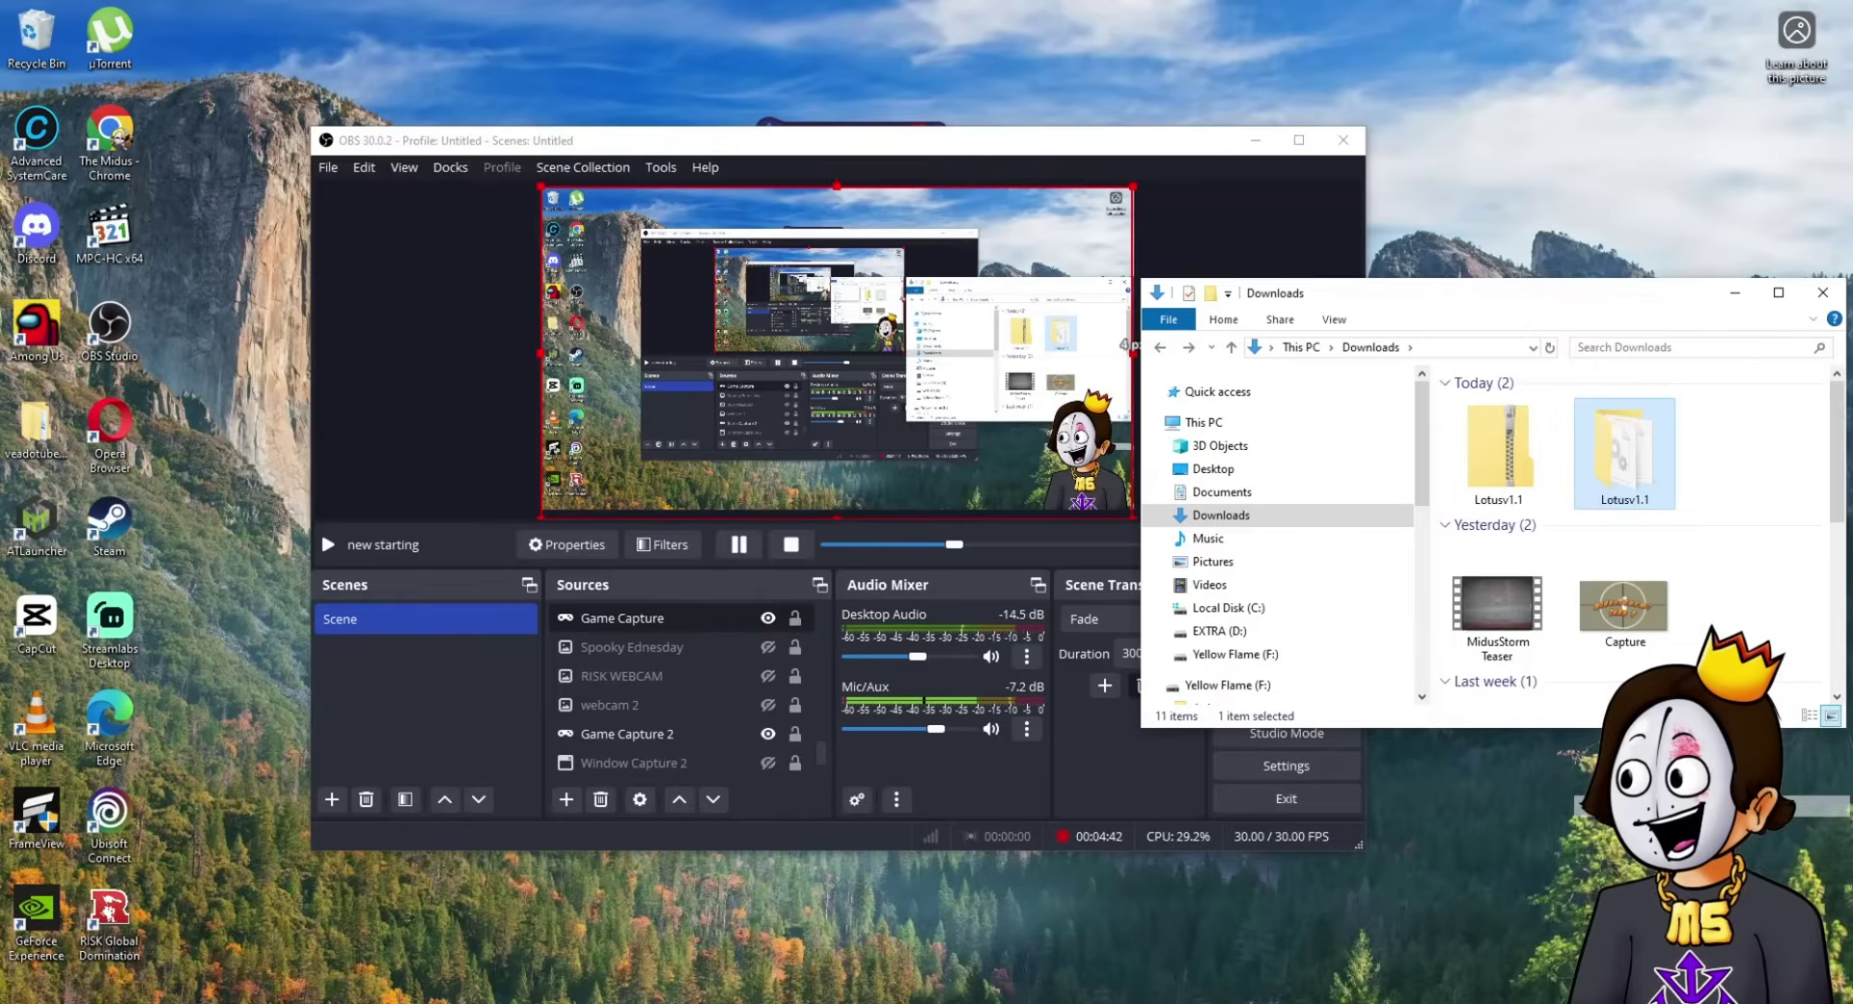
{"action": "key", "text": "Delete"}
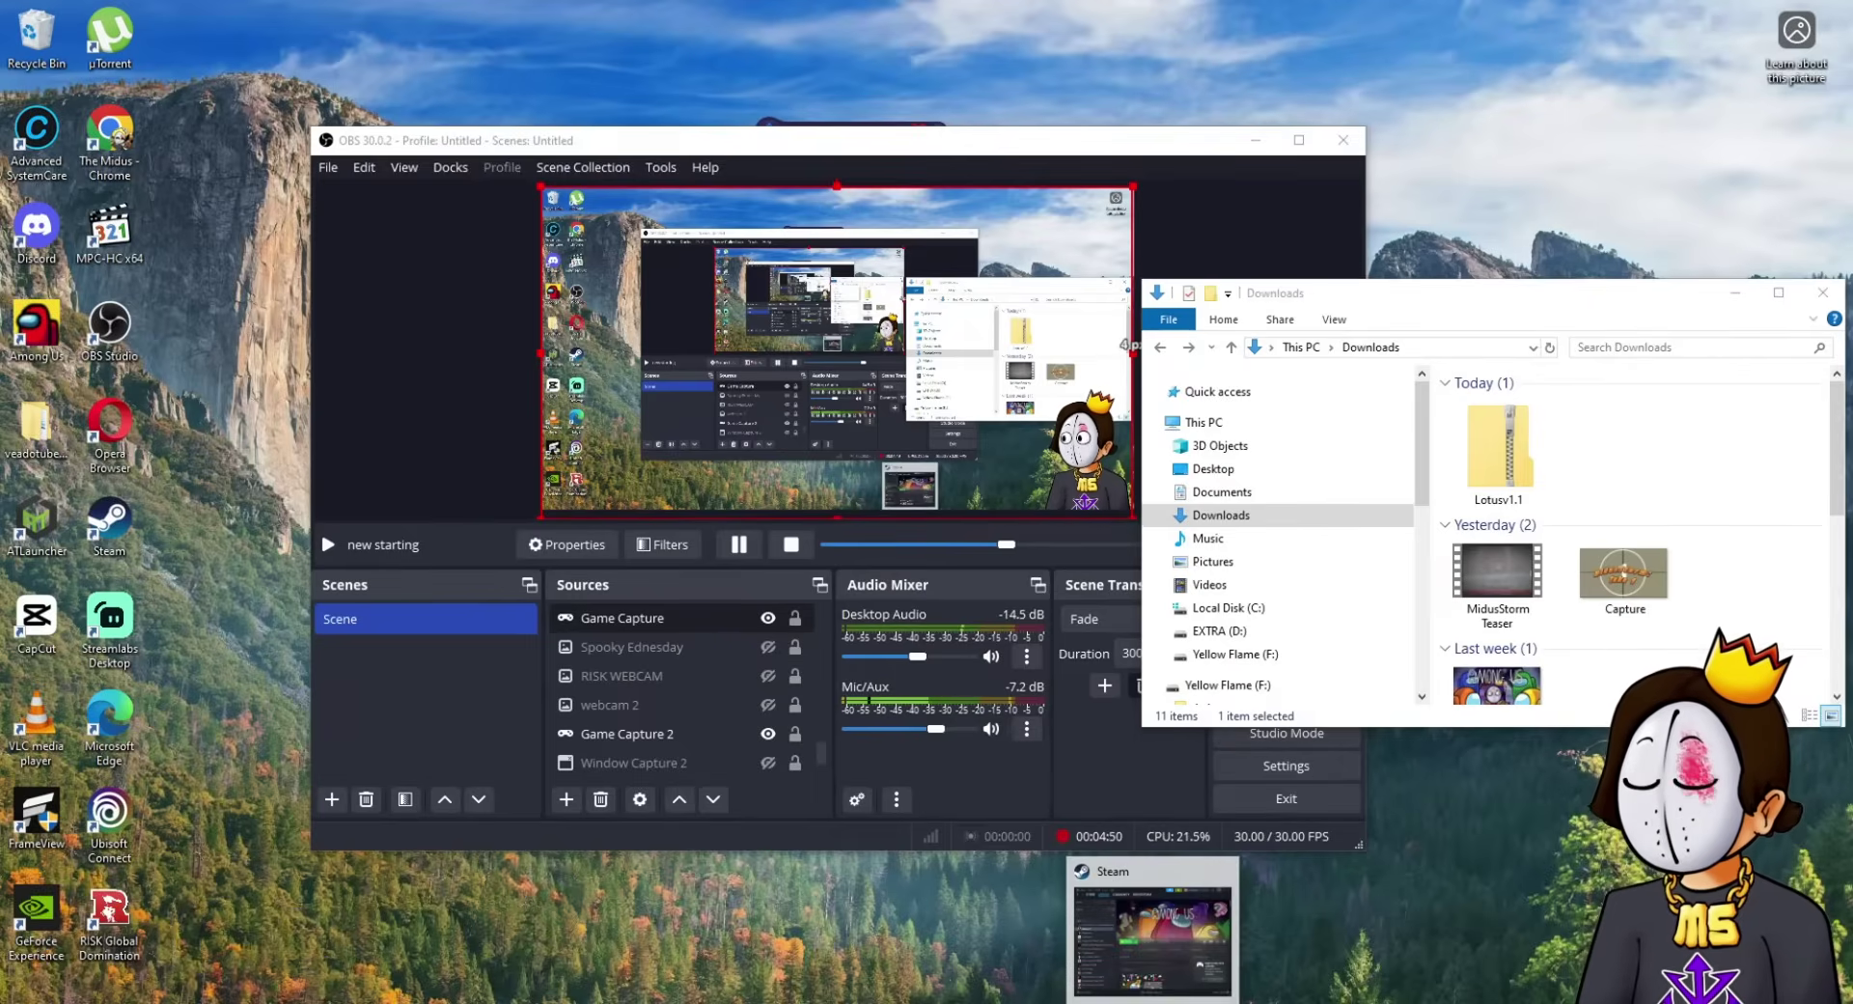
- Reopen the Among Us install folder through Steam's Manage > Browse local files
{"action": "left_click", "coordinate": [1134, 931]}
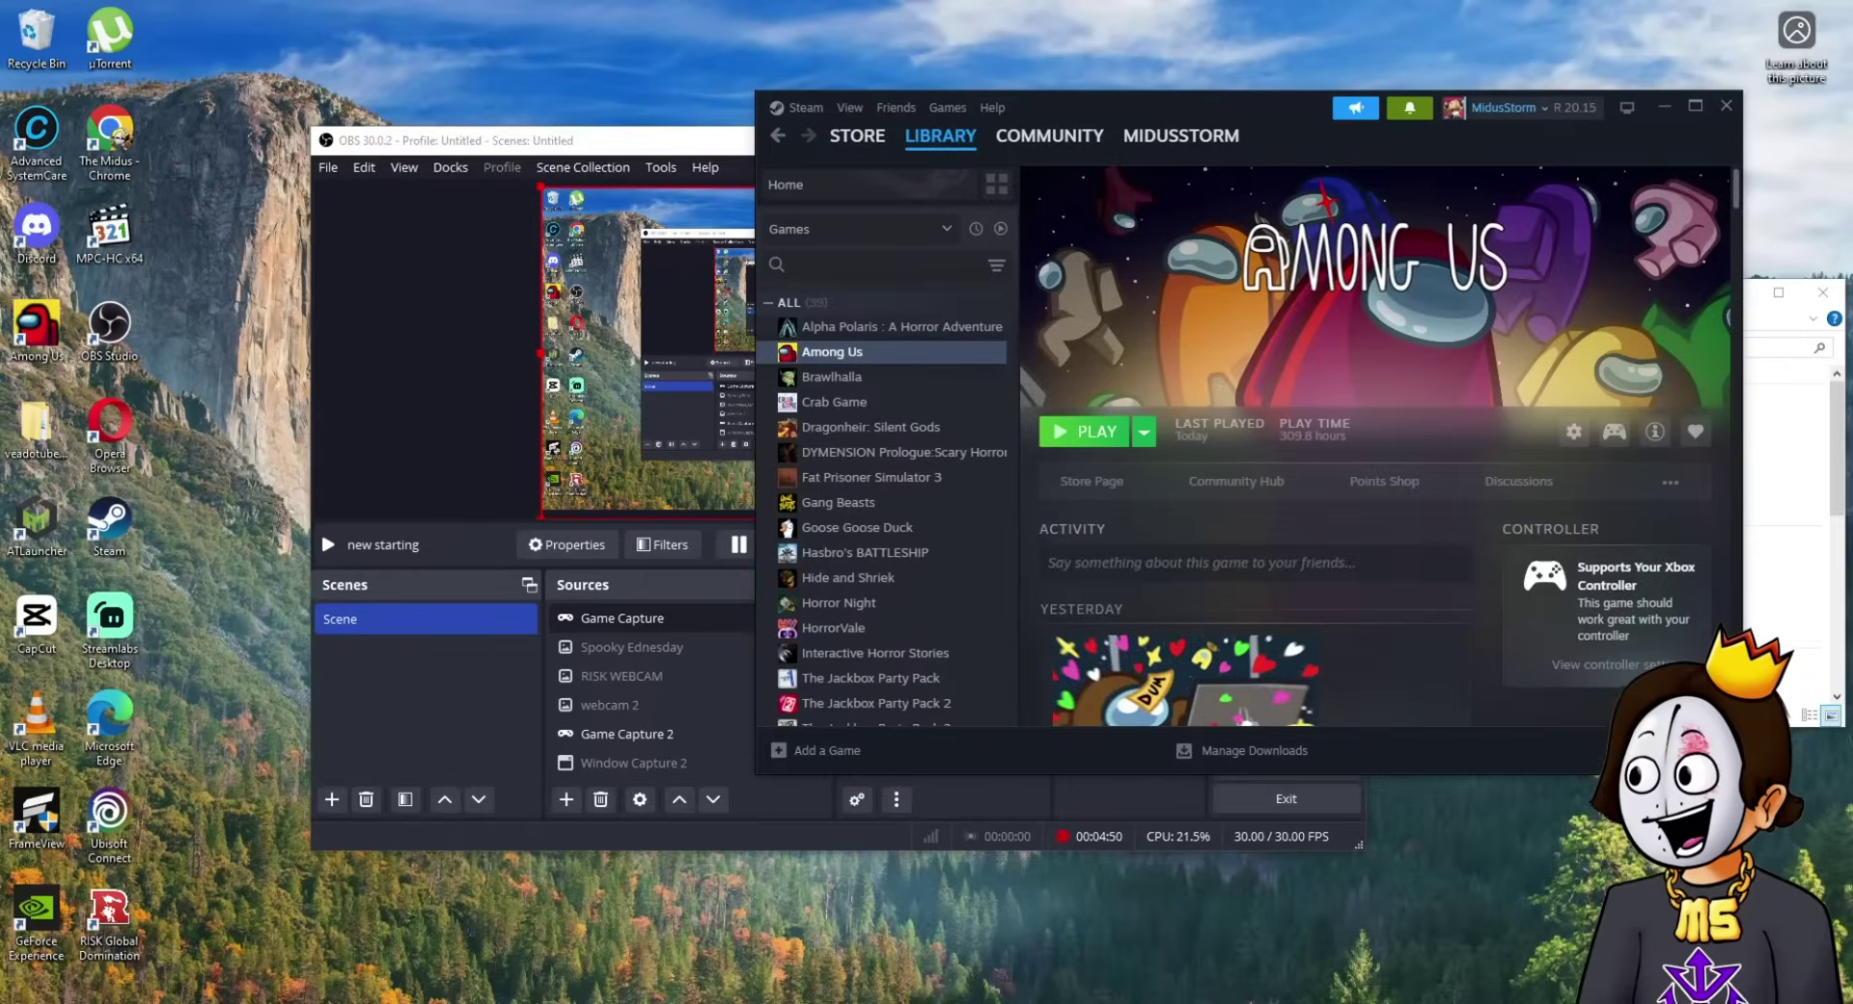
{"action": "left_click", "coordinate": [1571, 432]}
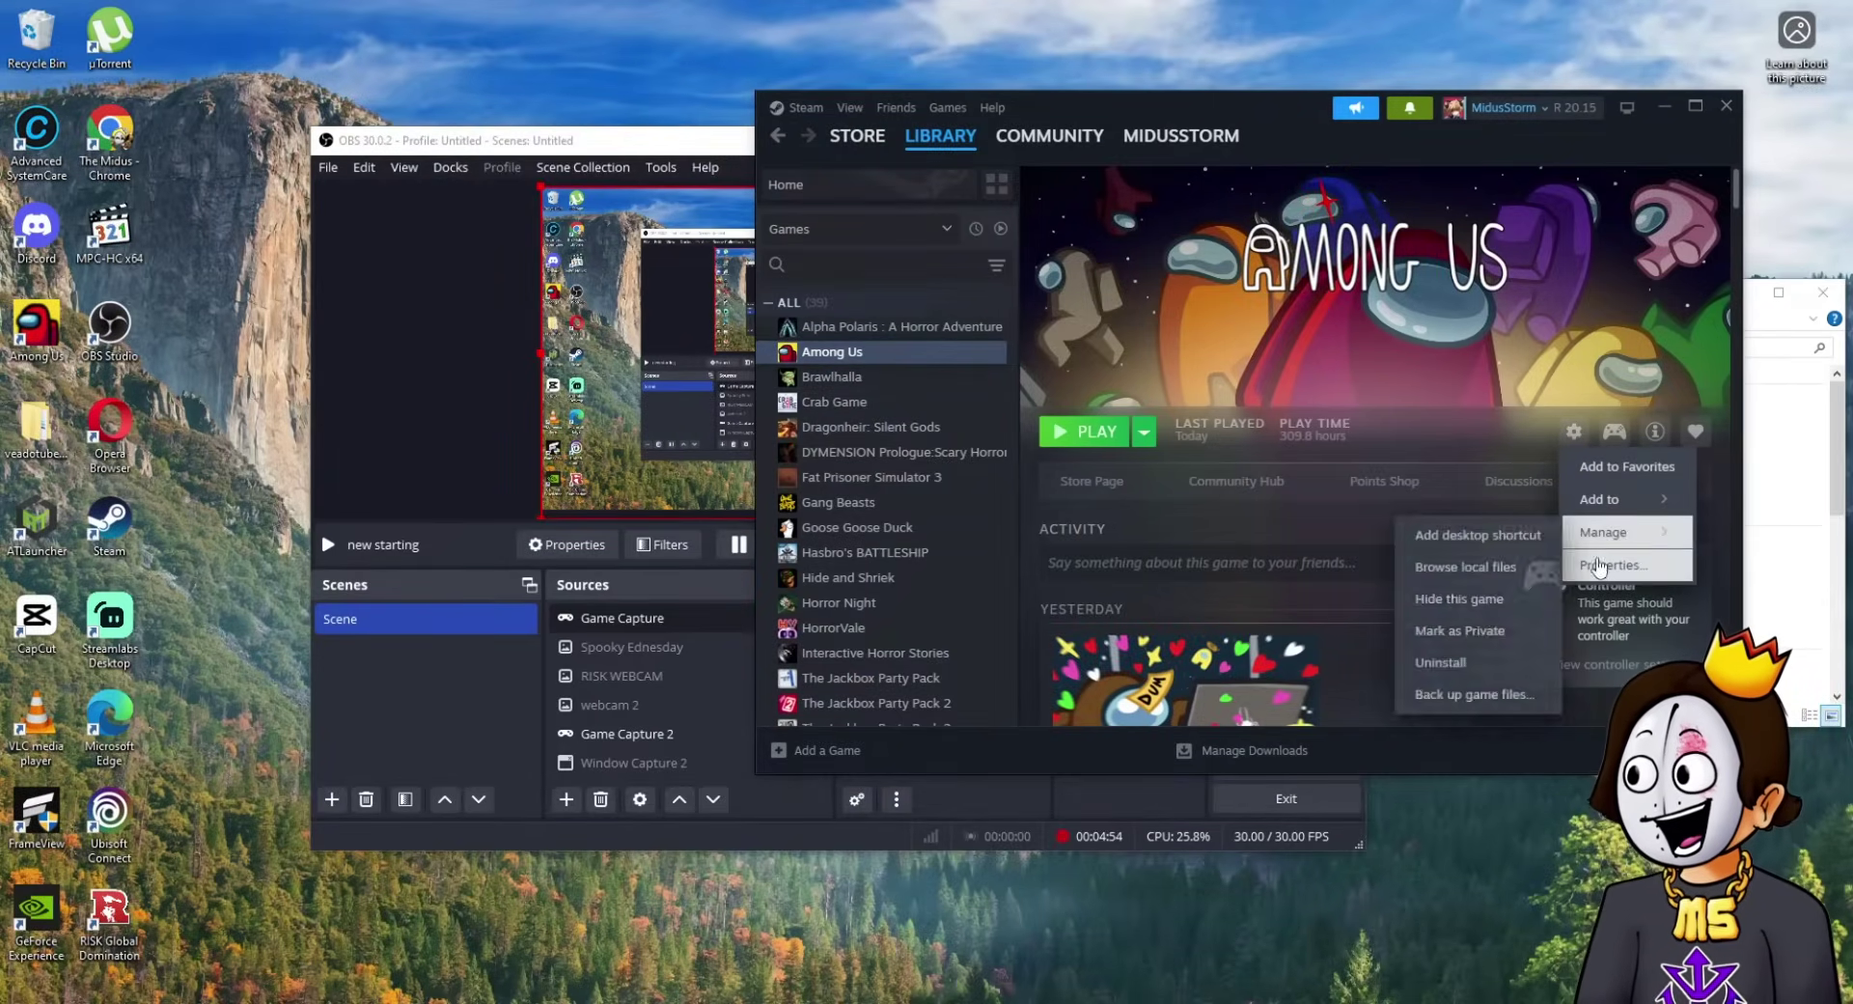
{"action": "mouse_move", "coordinate": [1603, 532]}
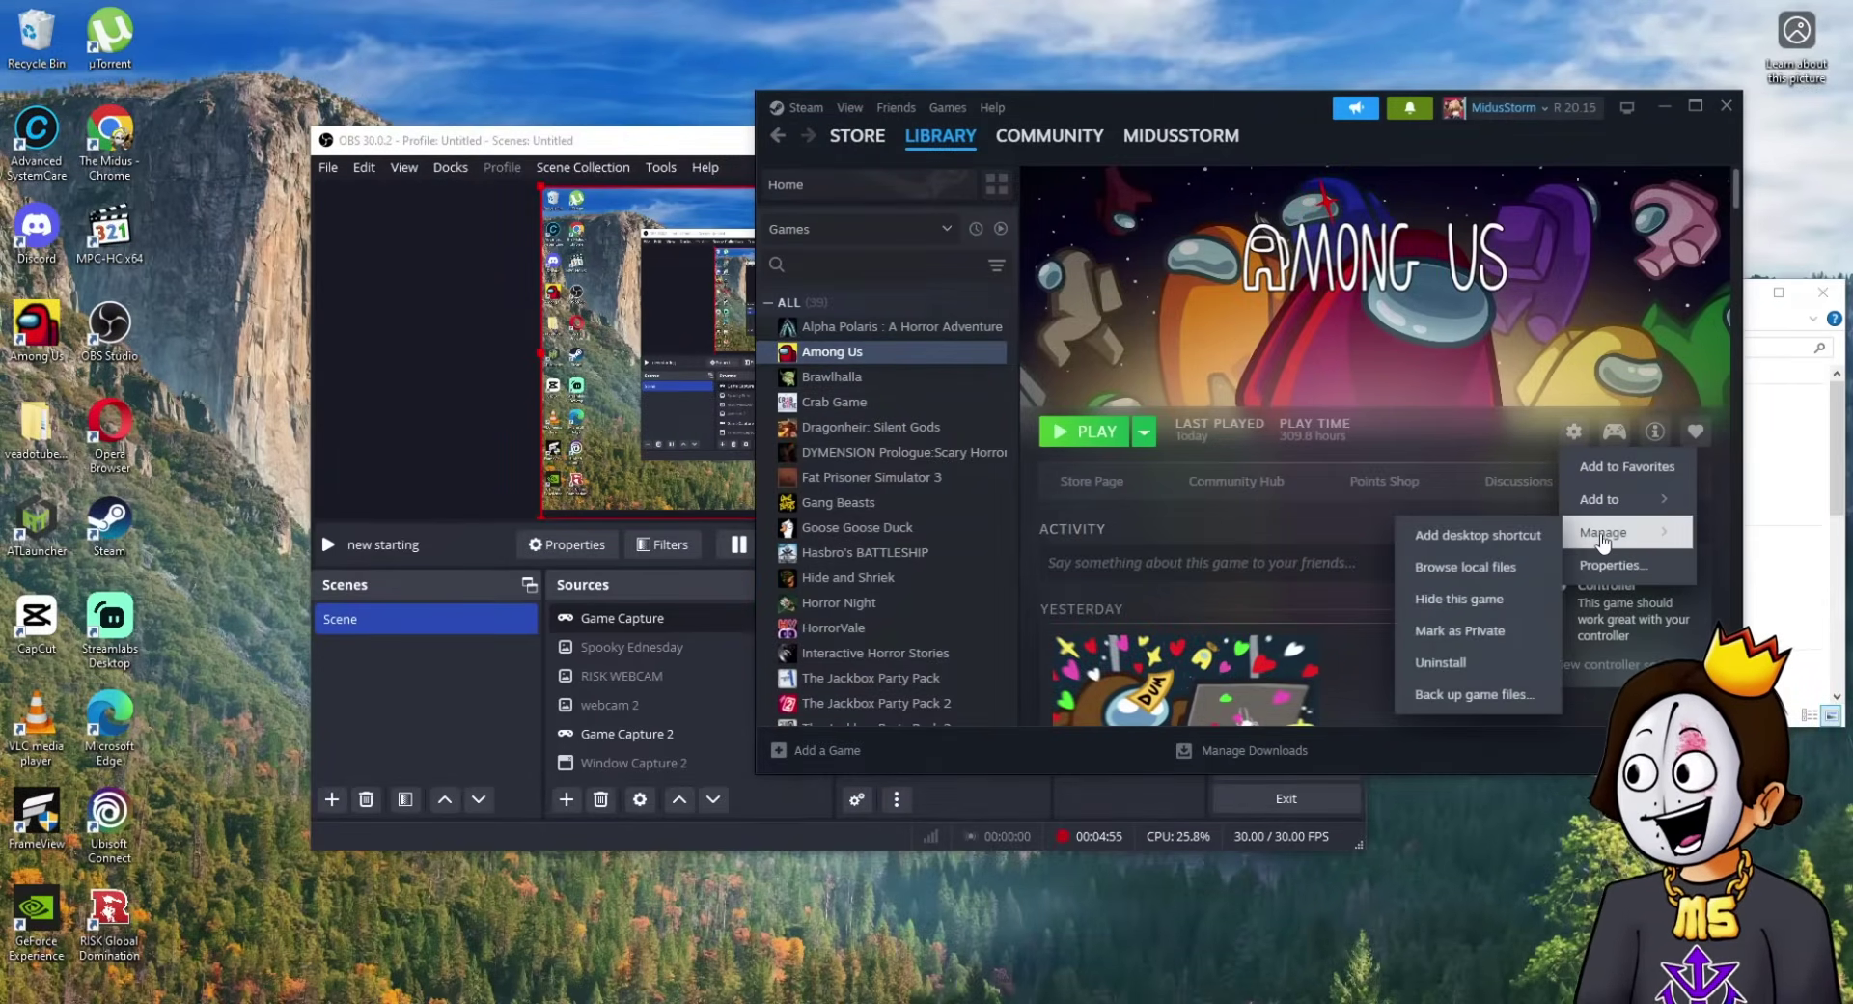
{"action": "left_click", "coordinate": [1503, 593]}
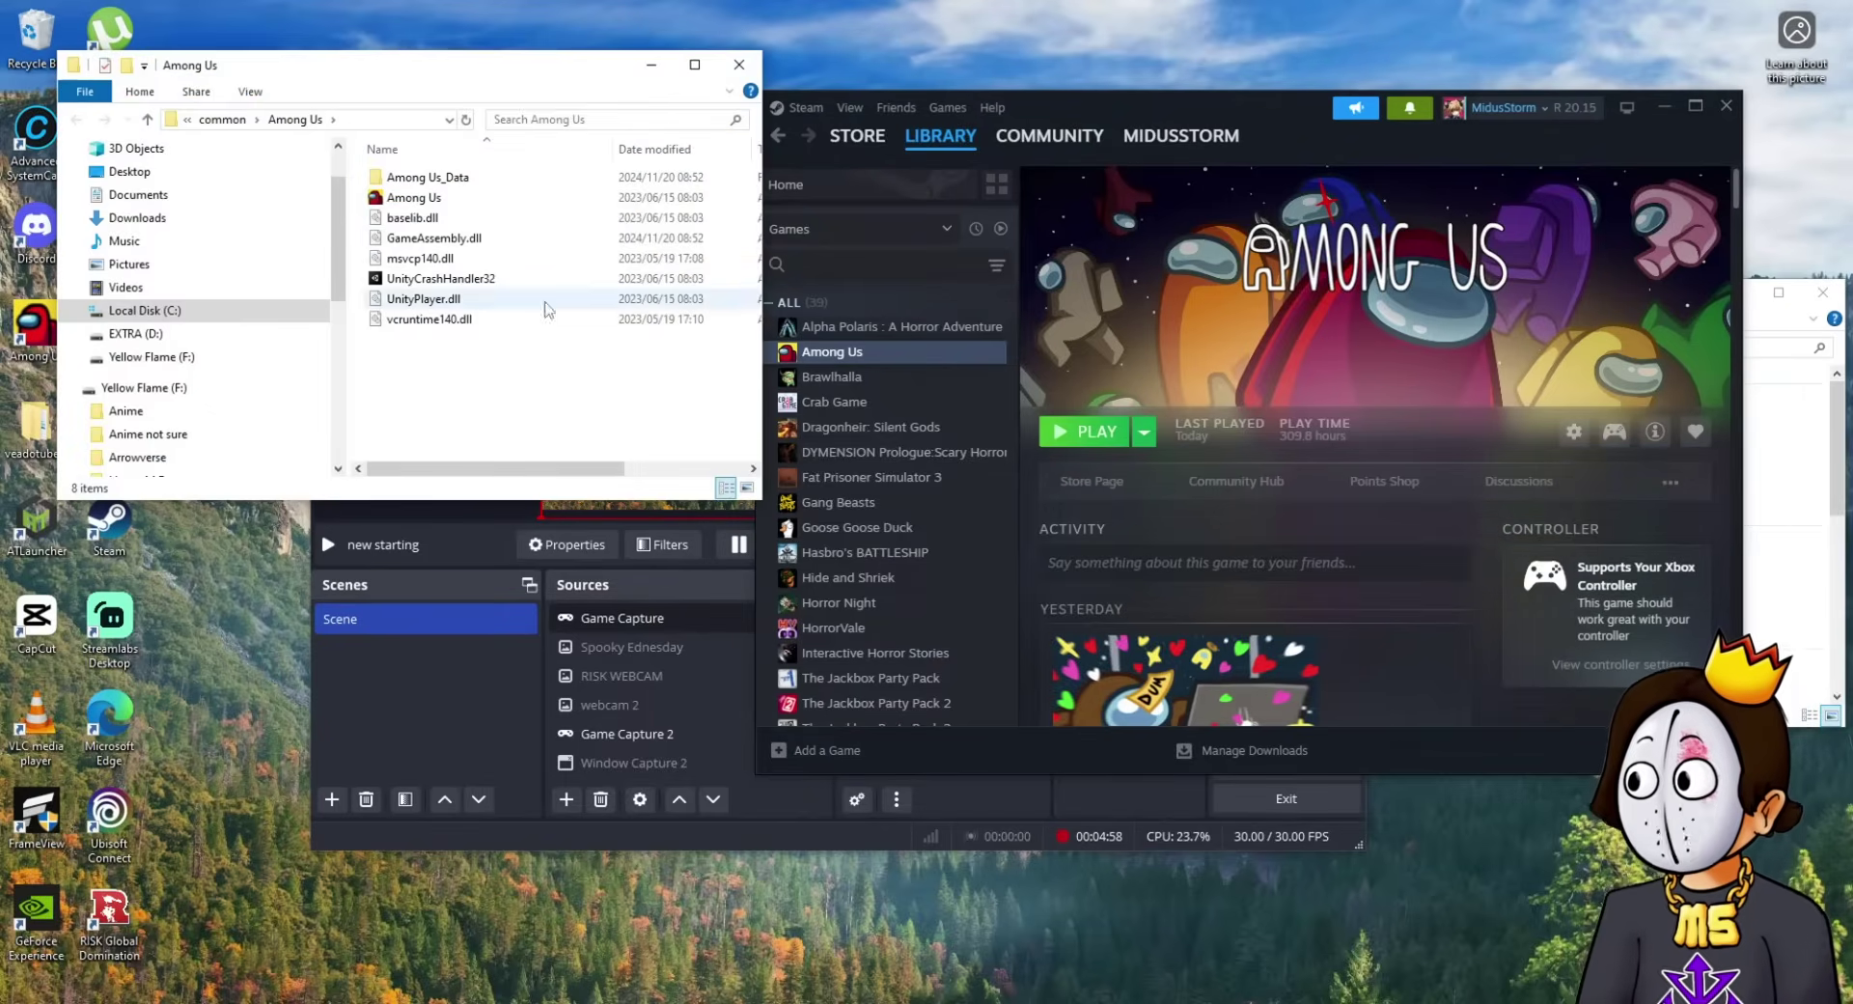
- Create a new folder named 'Among us - Copy' in steamapps\common and open it
{"action": "left_click_drag", "start_coordinate": [508, 50], "coordinate": [647, 106]}
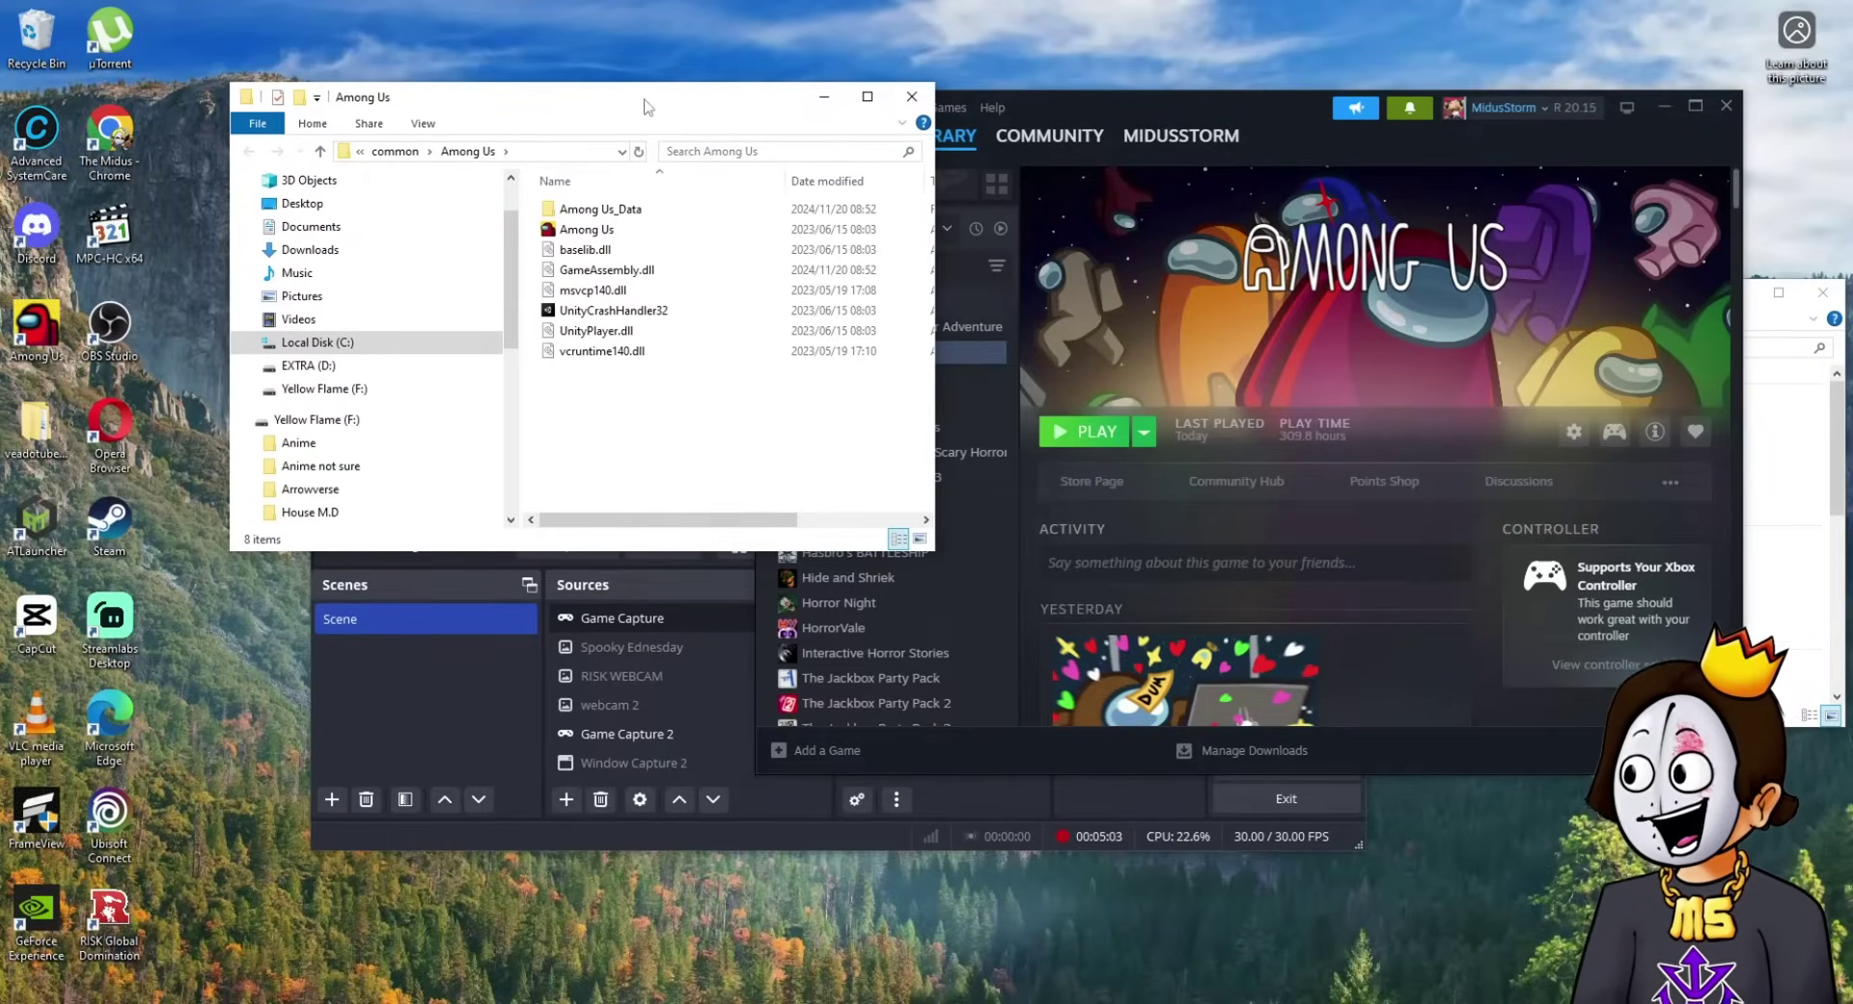
{"action": "left_click", "coordinate": [321, 152]}
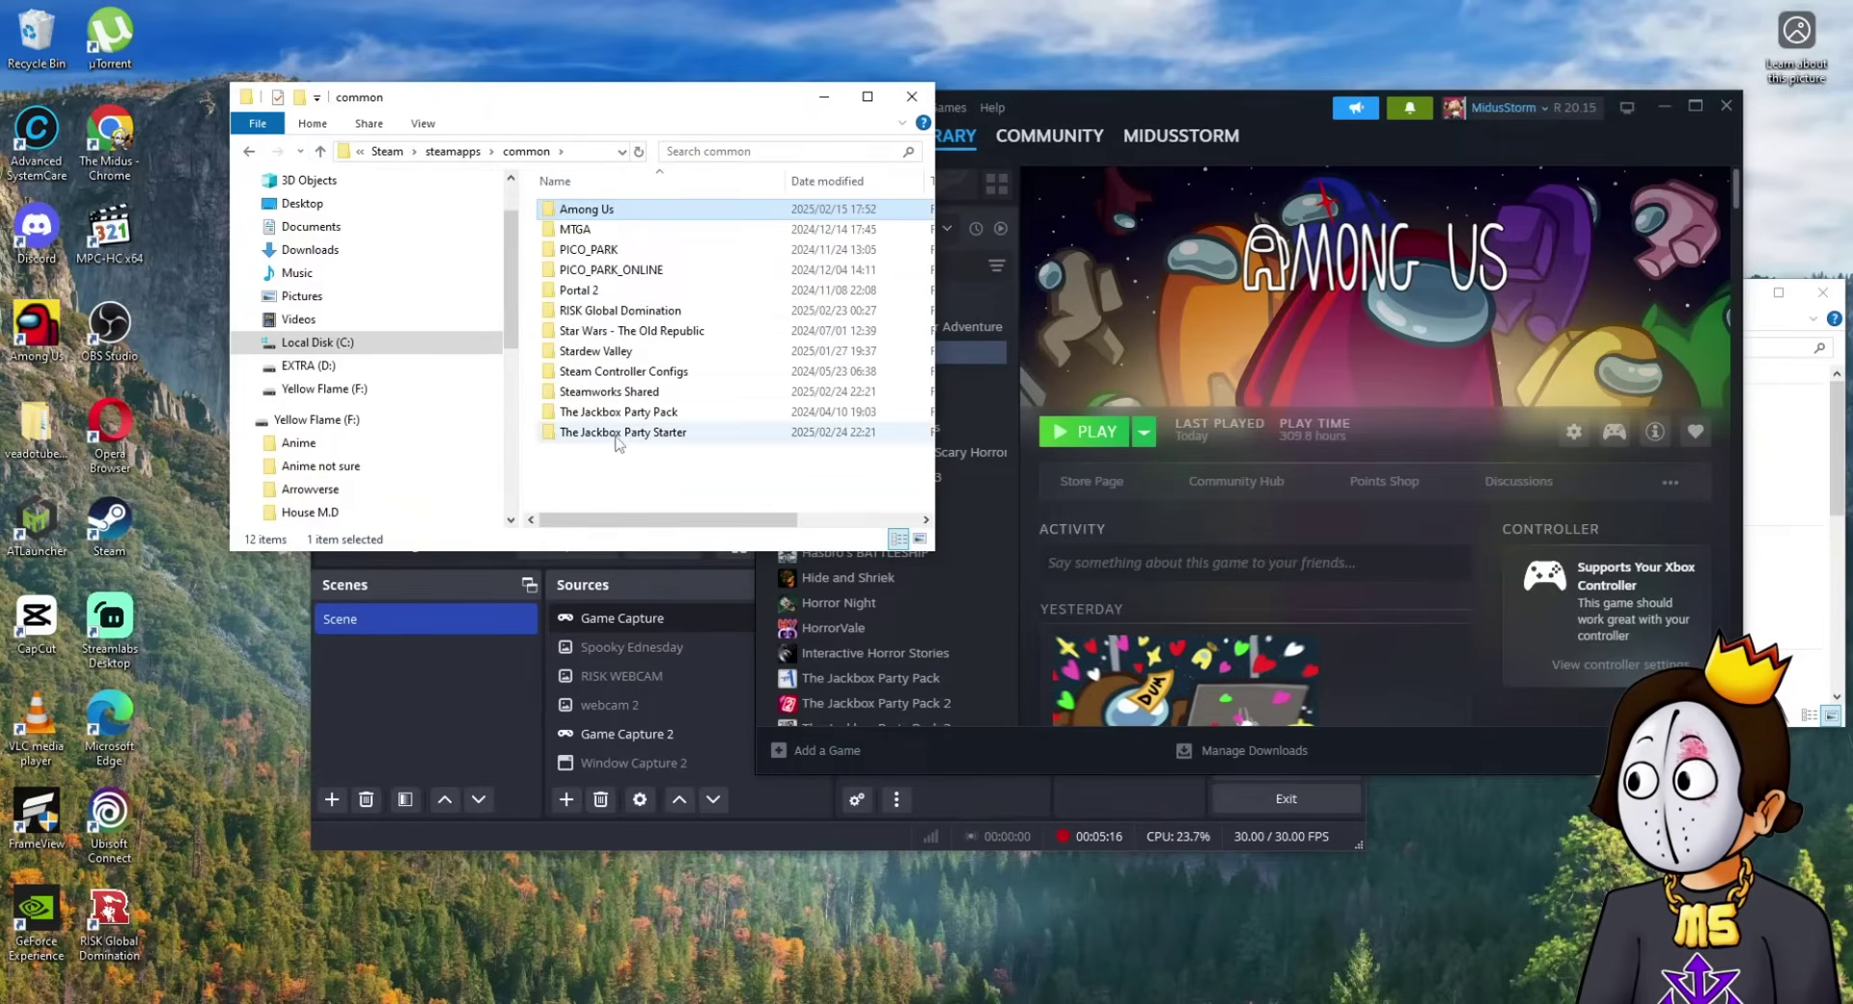
{"action": "left_click", "coordinate": [606, 475]}
{"action": "right_click", "coordinate": [606, 475]}
{"action": "mouse_move", "coordinate": [772, 705]}
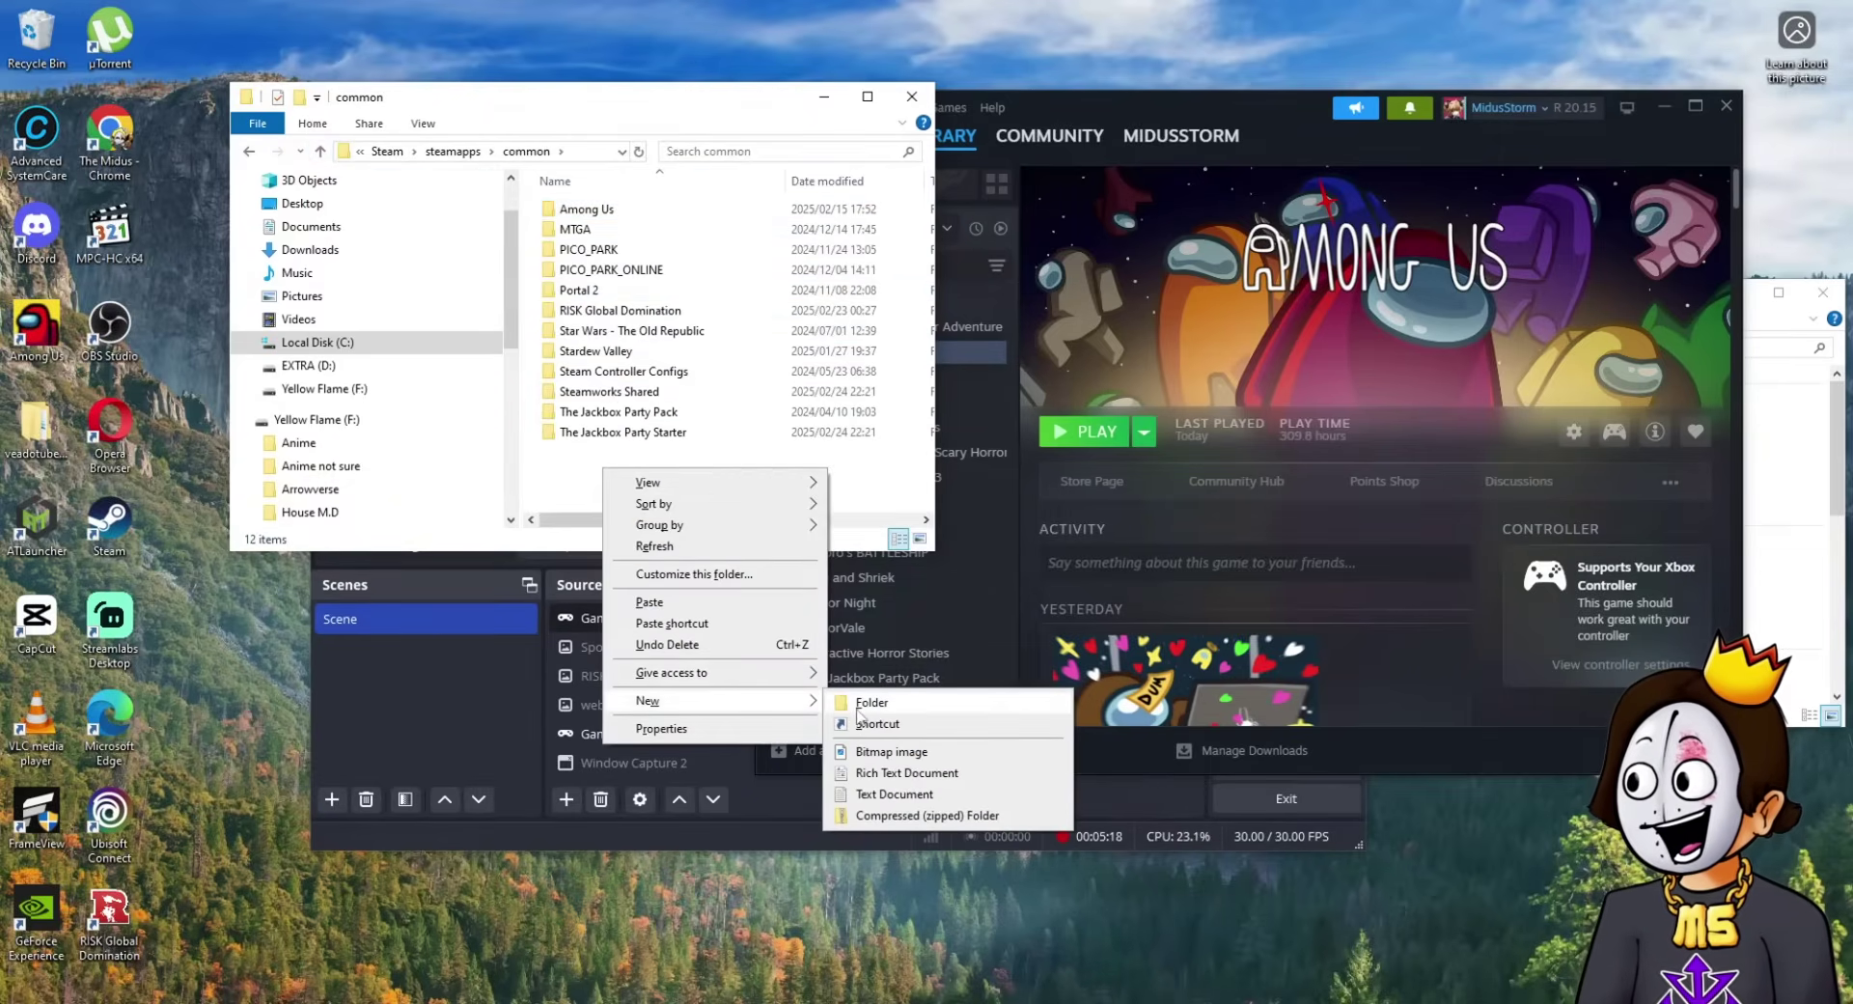
{"action": "left_click", "coordinate": [859, 704]}
{"action": "key", "text": "BackSpace"}
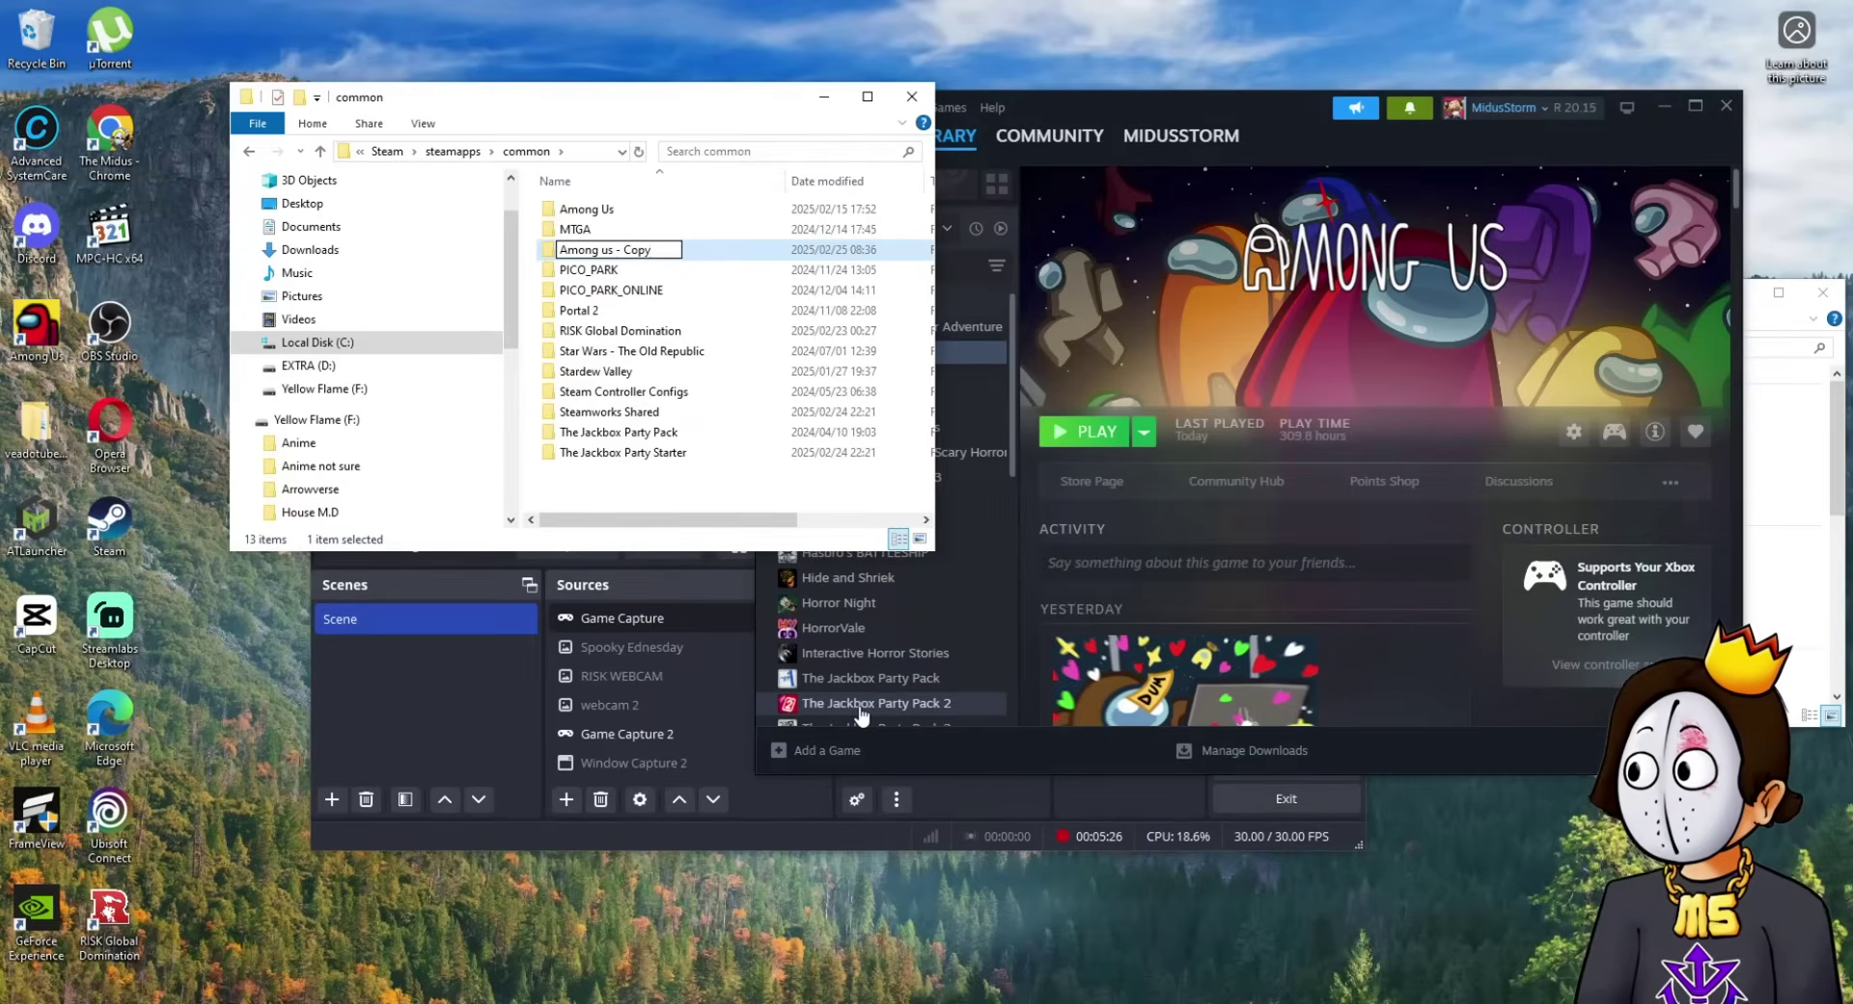
{"action": "key", "text": "Return"}
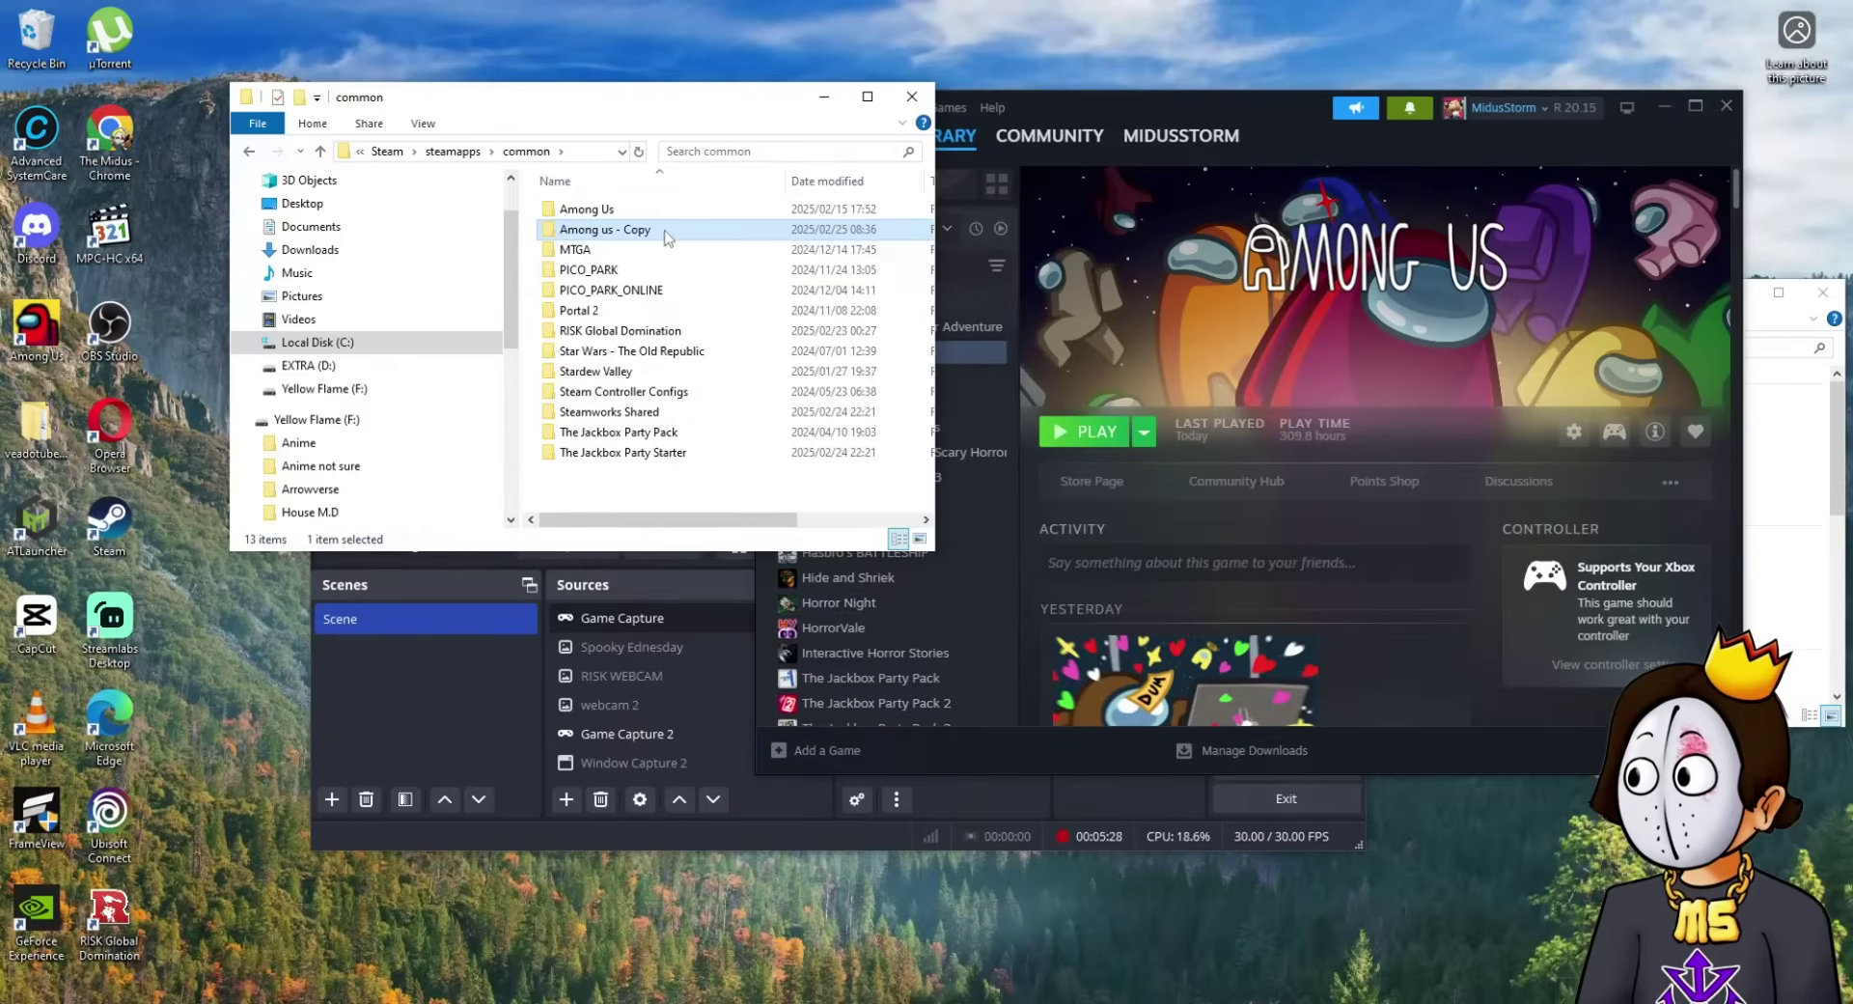
{"action": "double_click", "coordinate": [664, 235]}
- Extract the Lotusv1.1 archive in Downloads into its default Lotusv1.1 folder
{"action": "key", "text": "alt+Tab"}
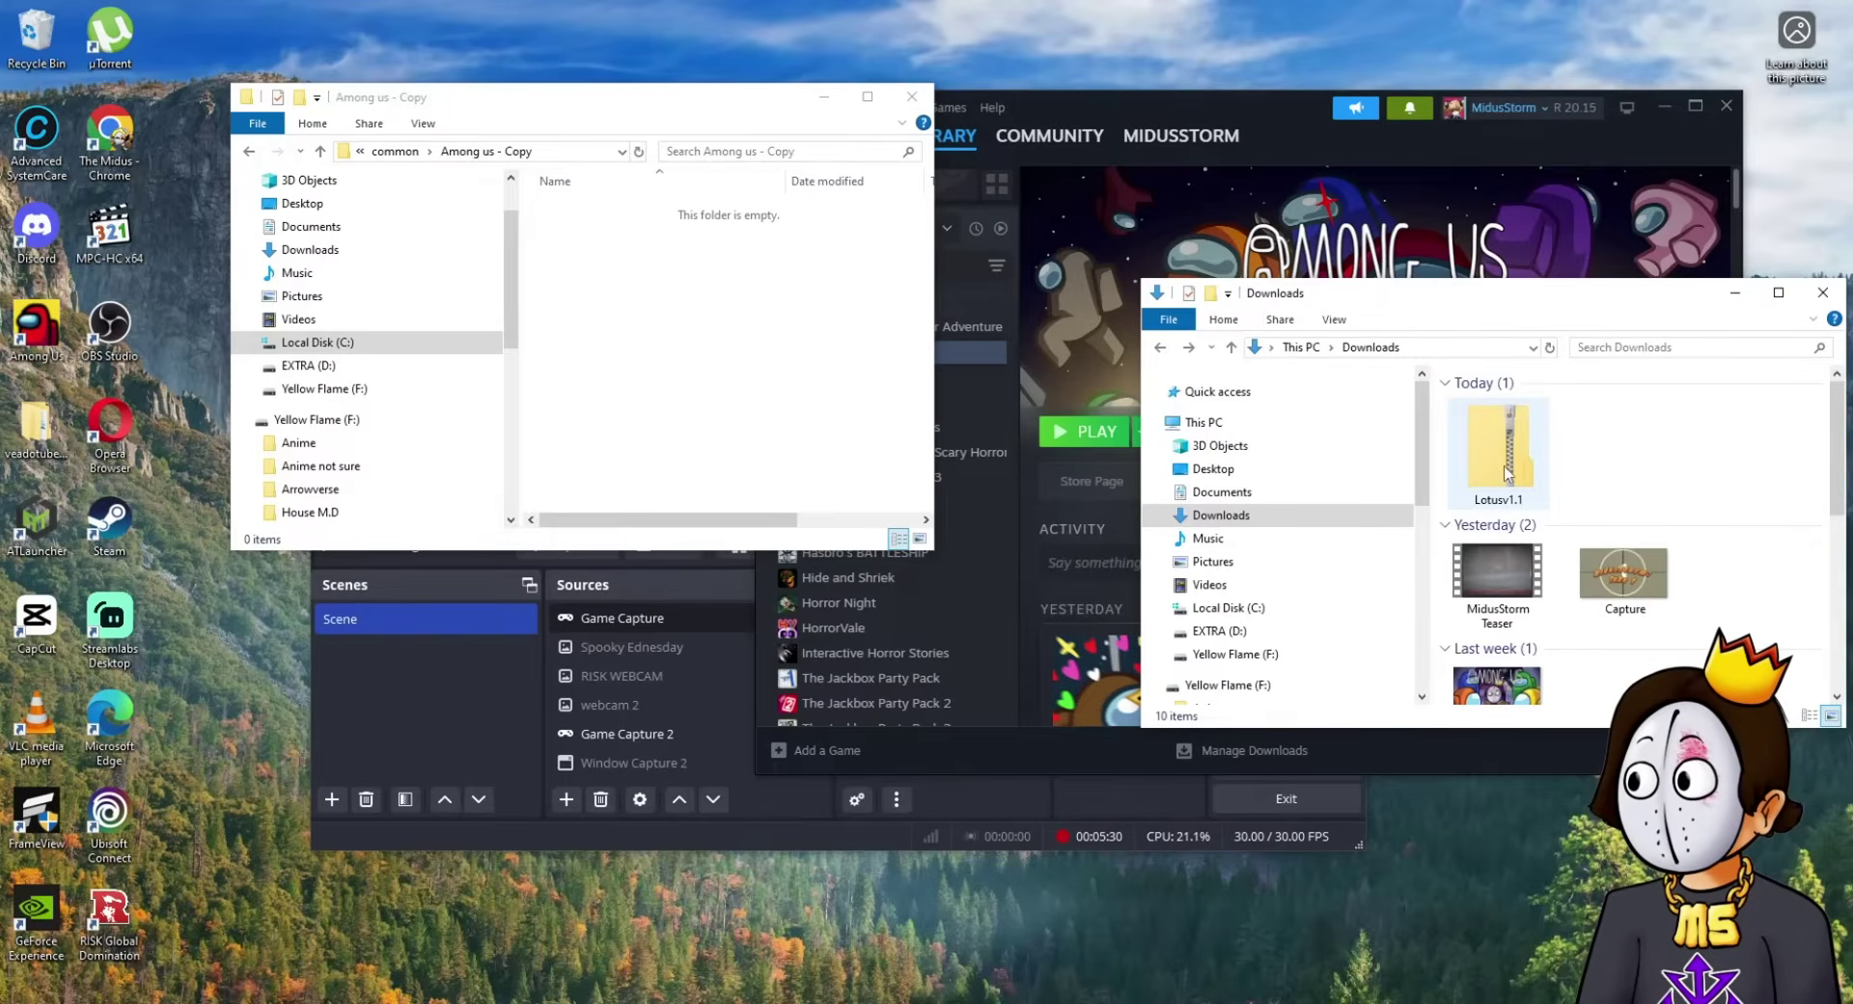
{"action": "left_click", "coordinate": [1506, 473]}
{"action": "right_click", "coordinate": [1506, 472]}
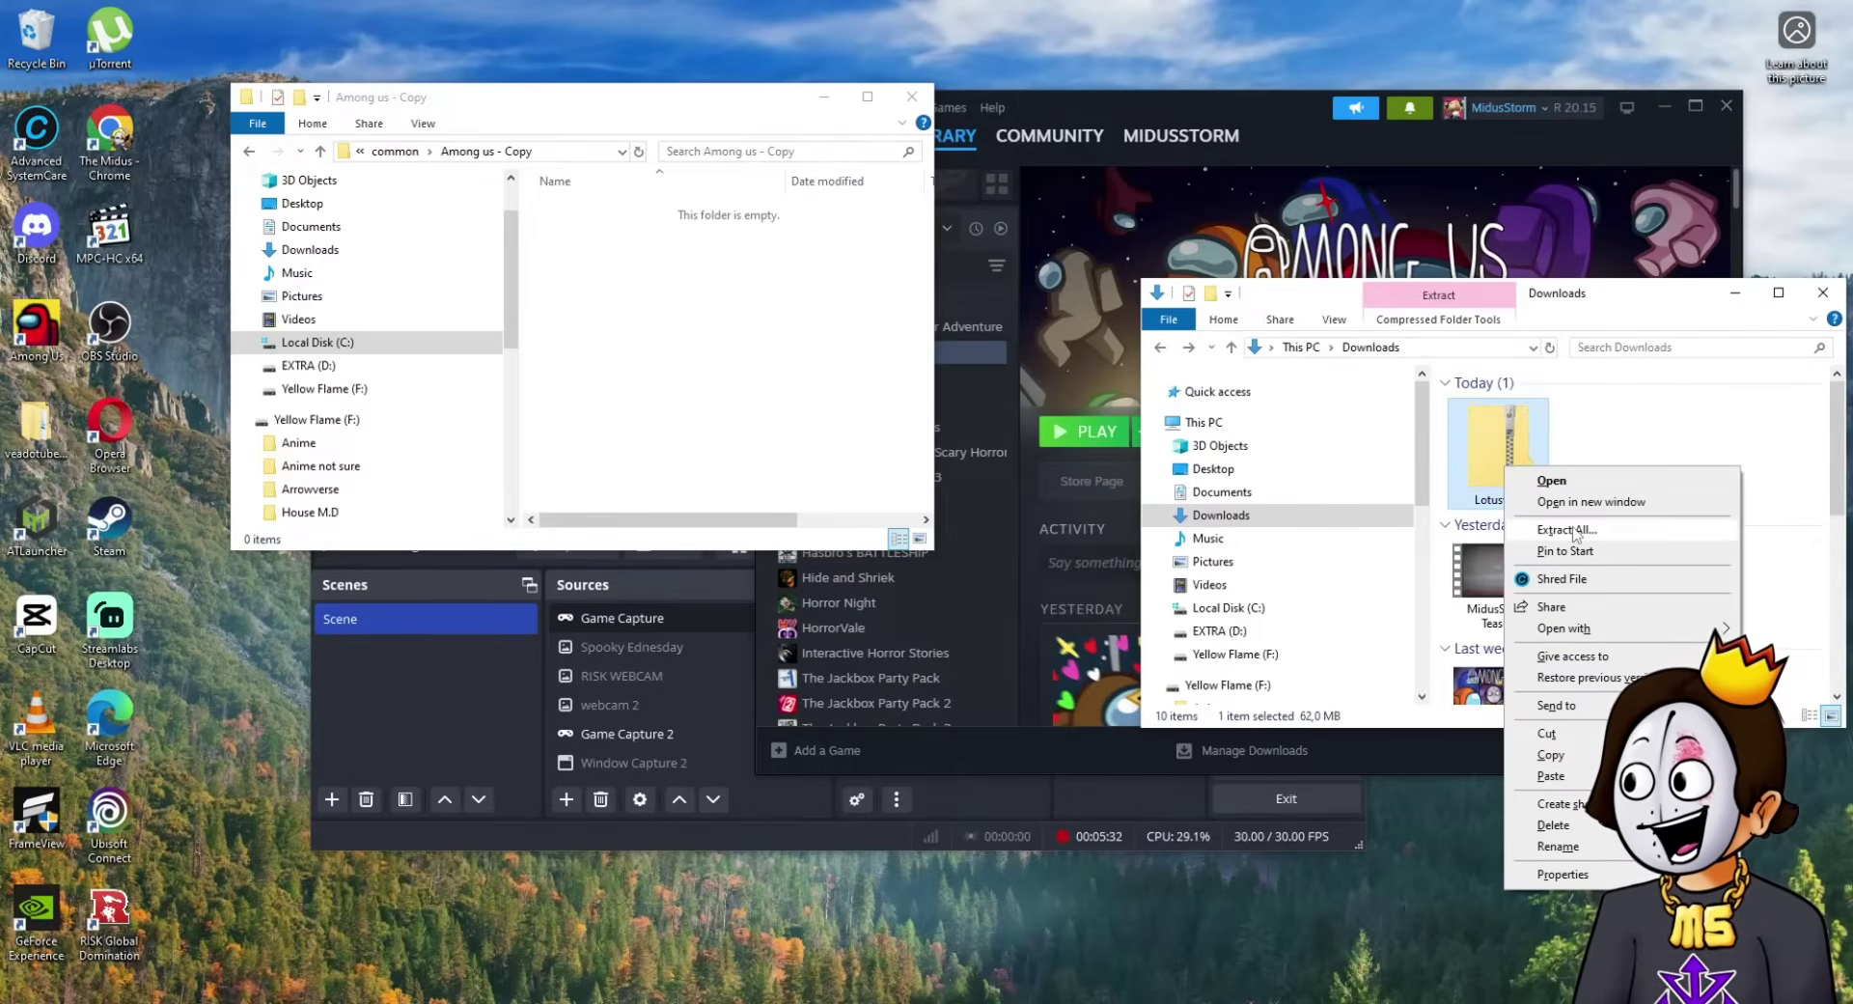
{"action": "left_click", "coordinate": [1567, 529]}
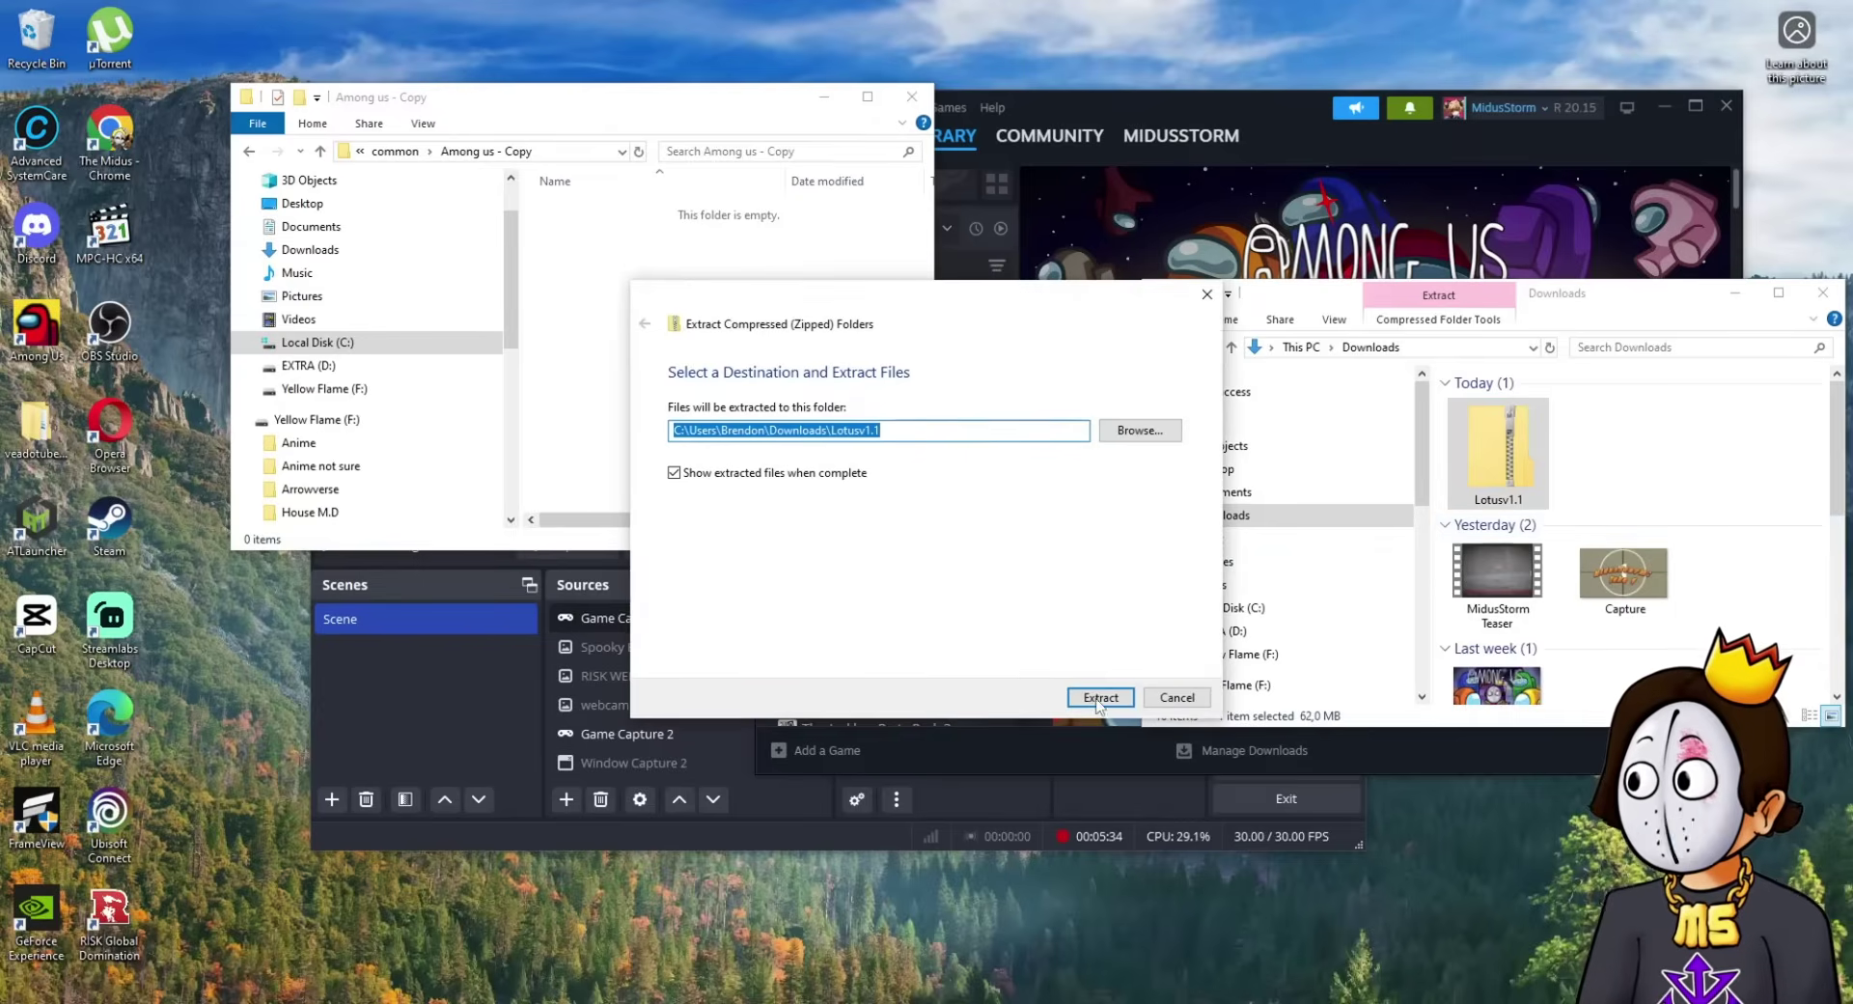
{"action": "left_click", "coordinate": [1102, 698]}
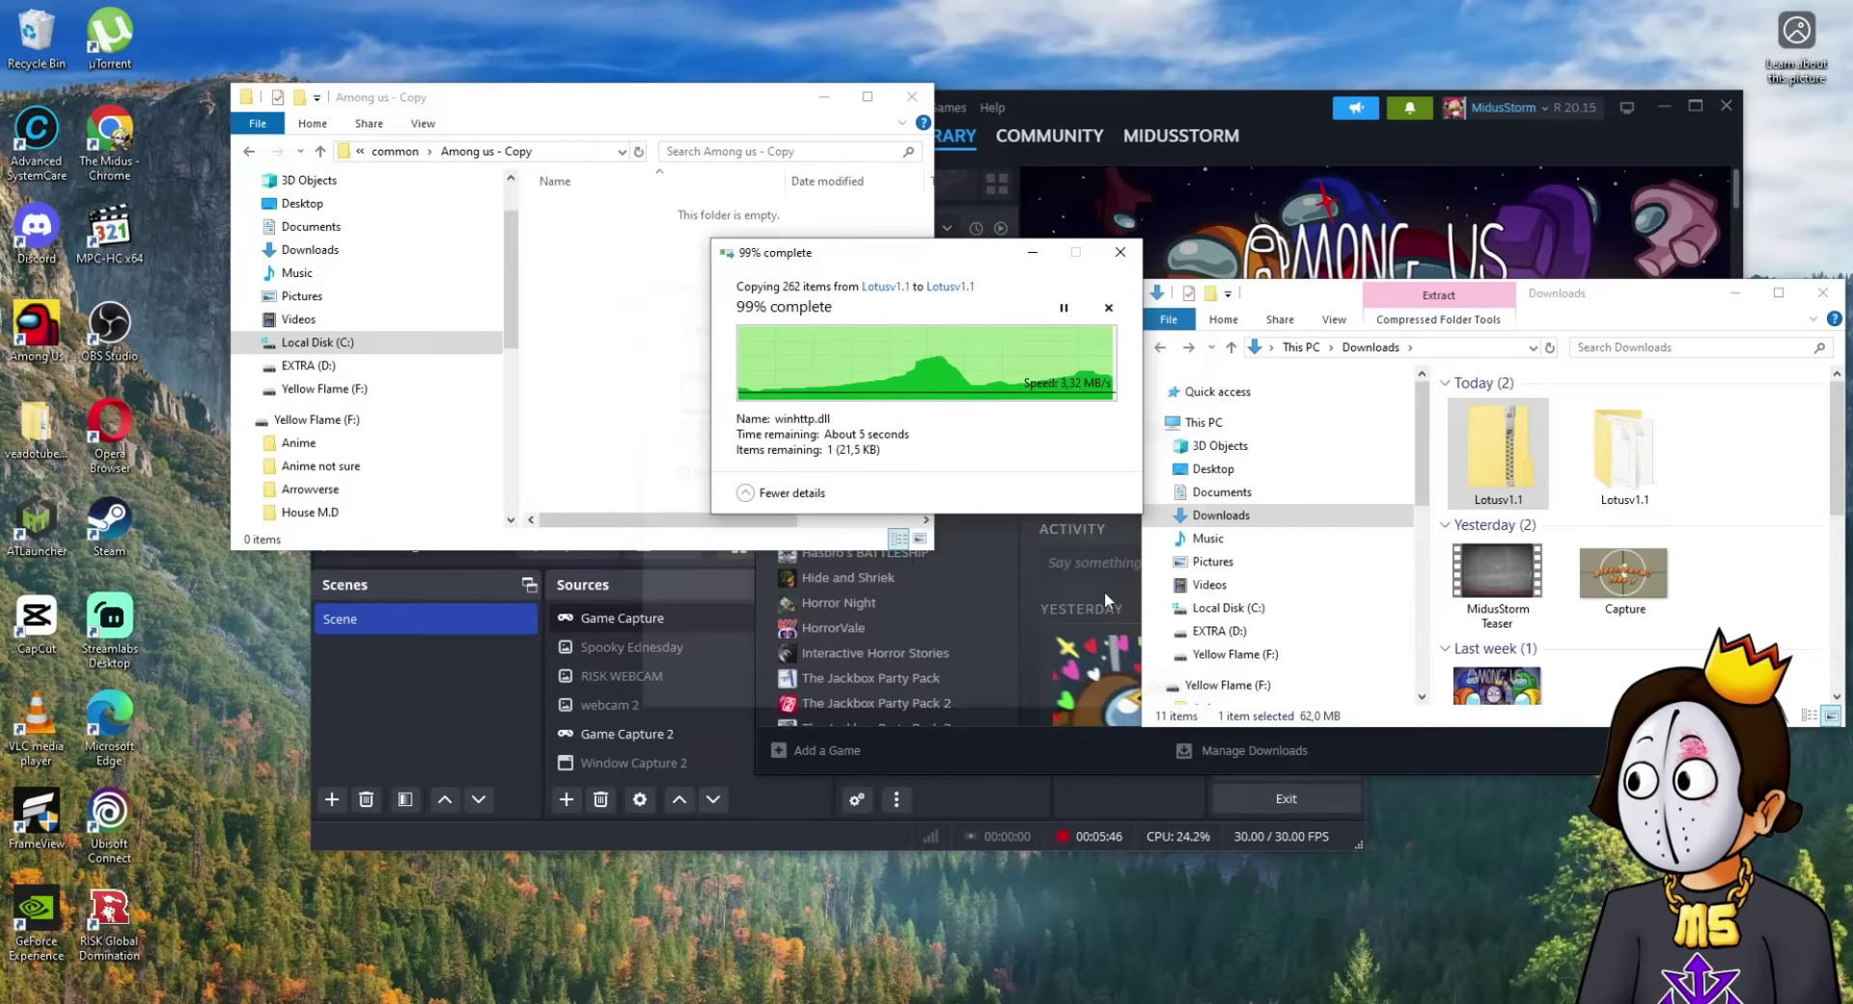
- Move all 11 extracted mod files, including BepInEx and winhttp.dll, into 'Among us - Copy'
{"action": "double_click", "coordinate": [1625, 453]}
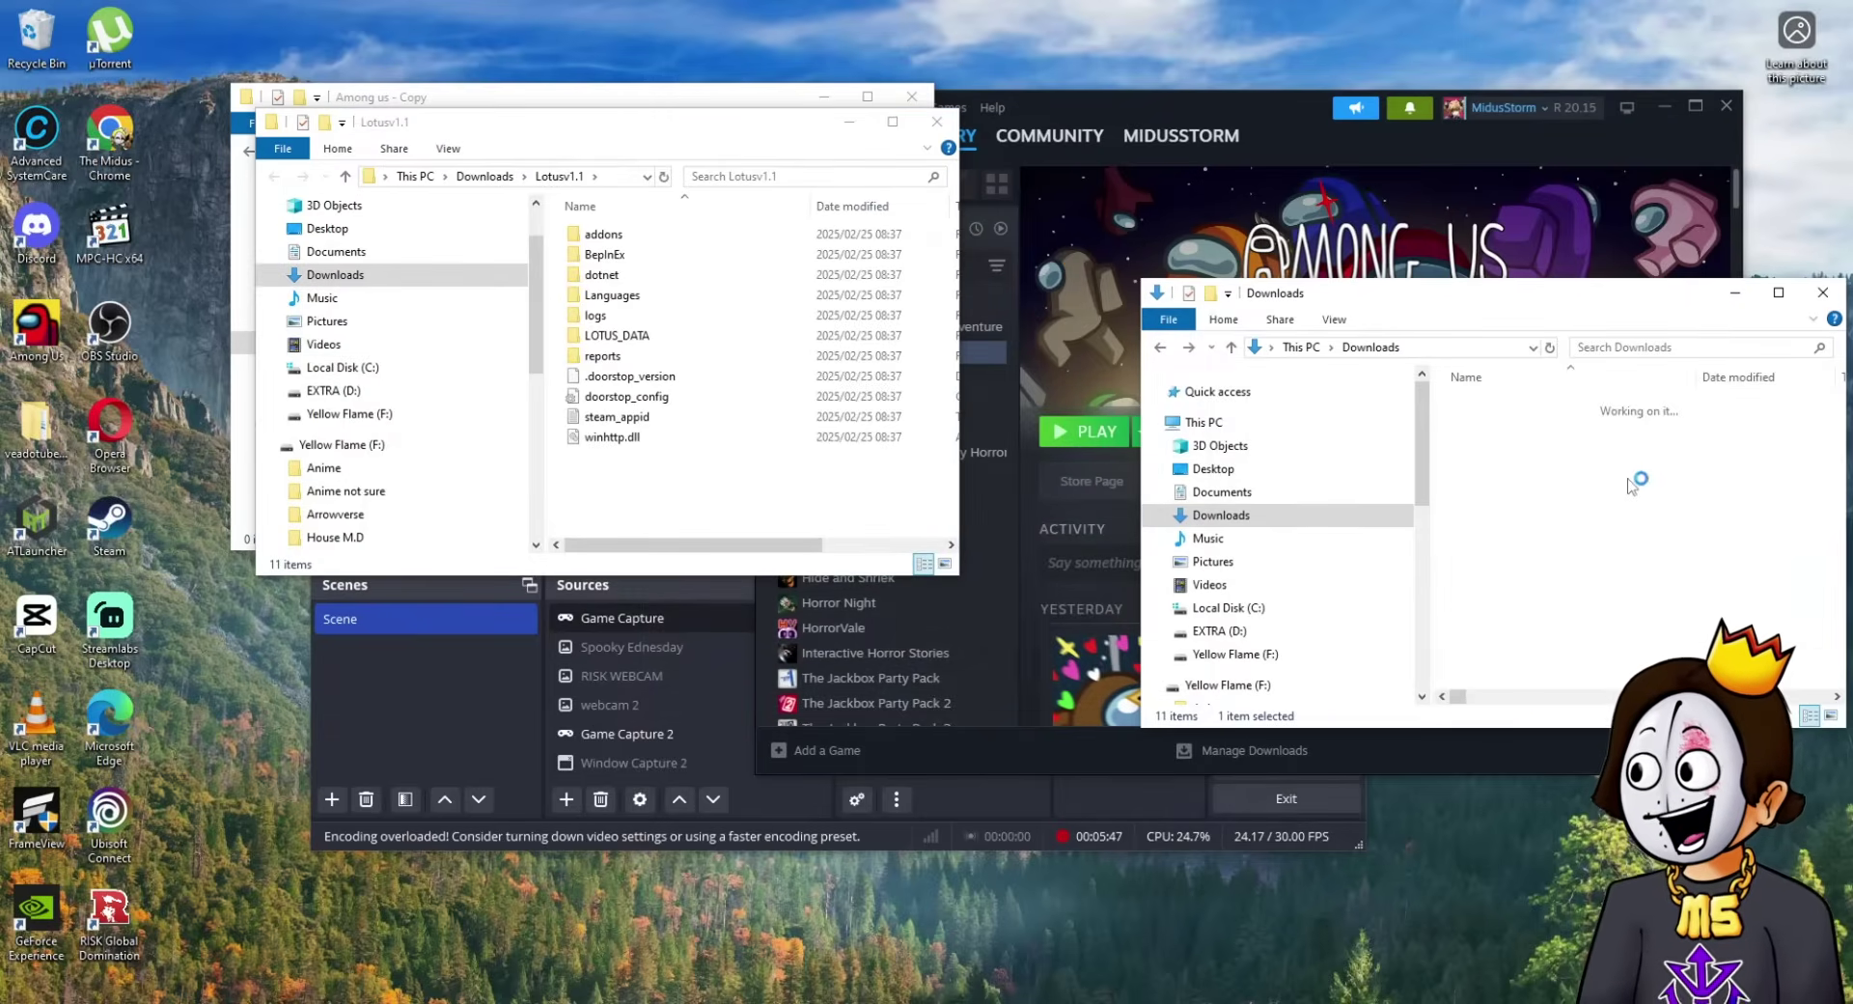
{"action": "left_click", "coordinate": [937, 123]}
{"action": "left_click_drag", "start_coordinate": [1517, 675], "coordinate": [1504, 401]}
{"action": "left_click_drag", "start_coordinate": [1501, 470], "coordinate": [697, 338]}
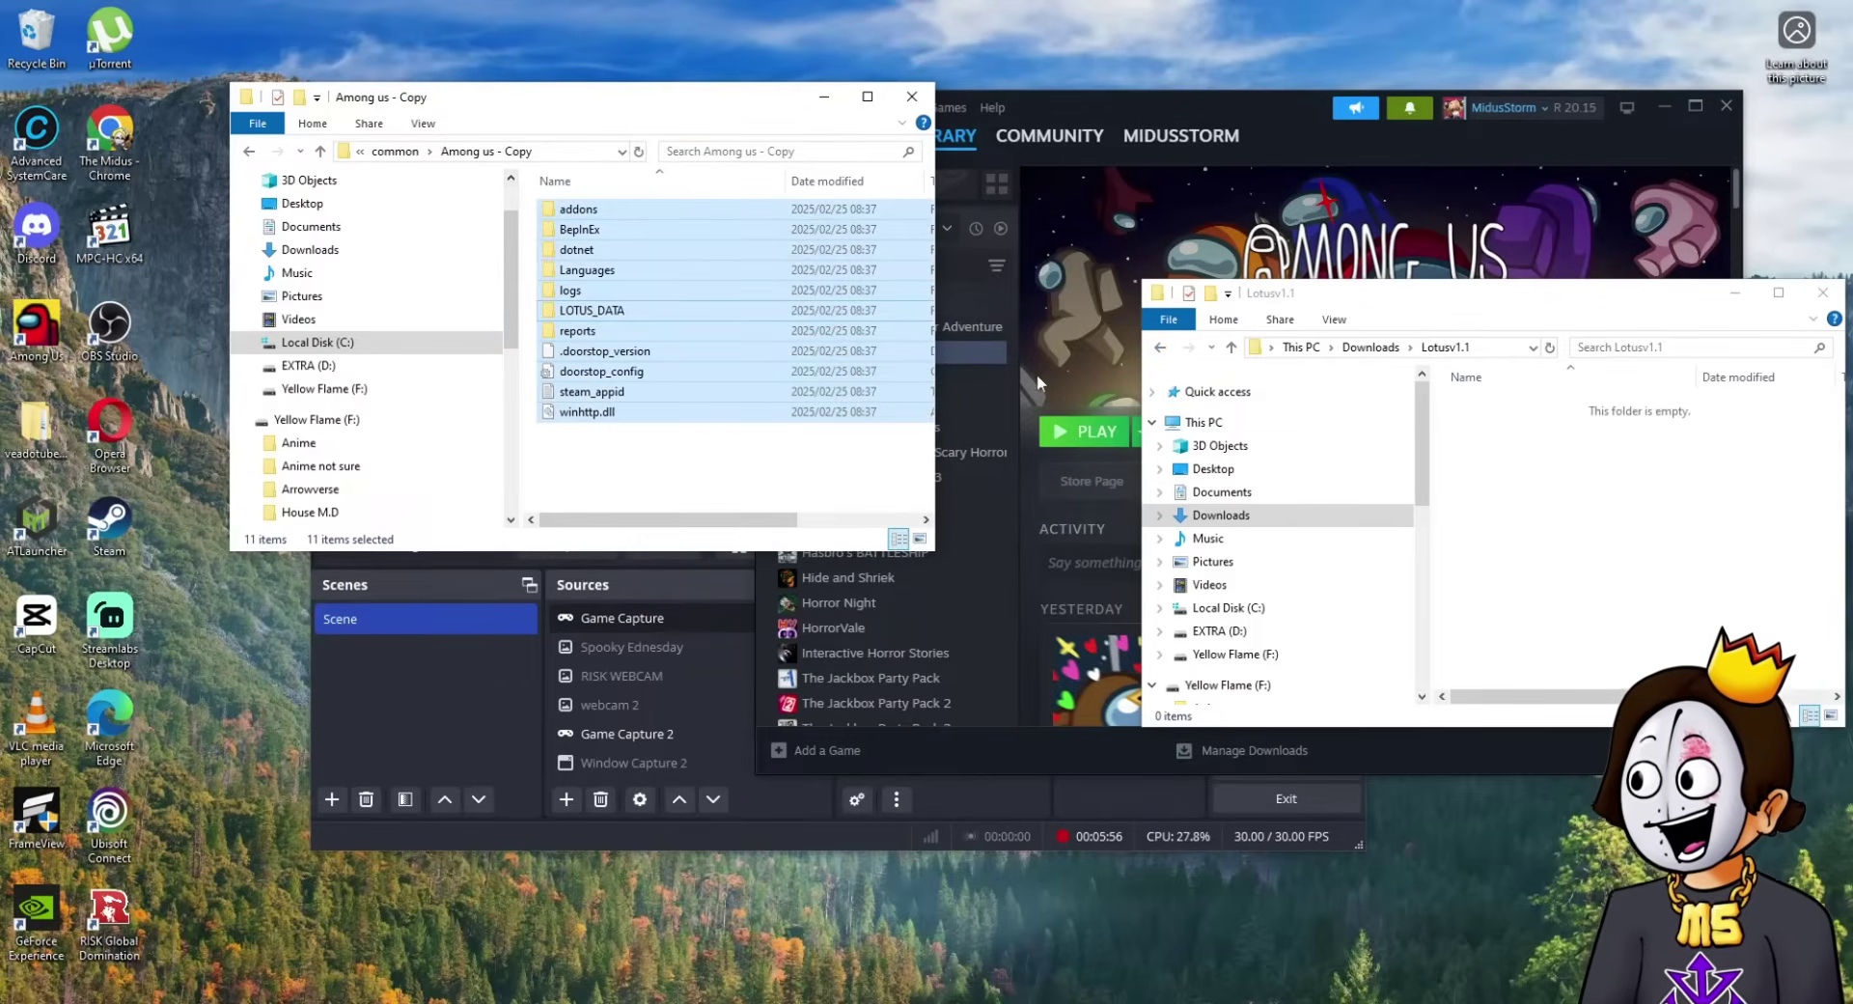
- Copy the eight original game files from the common\Among Us folder
{"action": "left_click", "coordinate": [392, 151]}
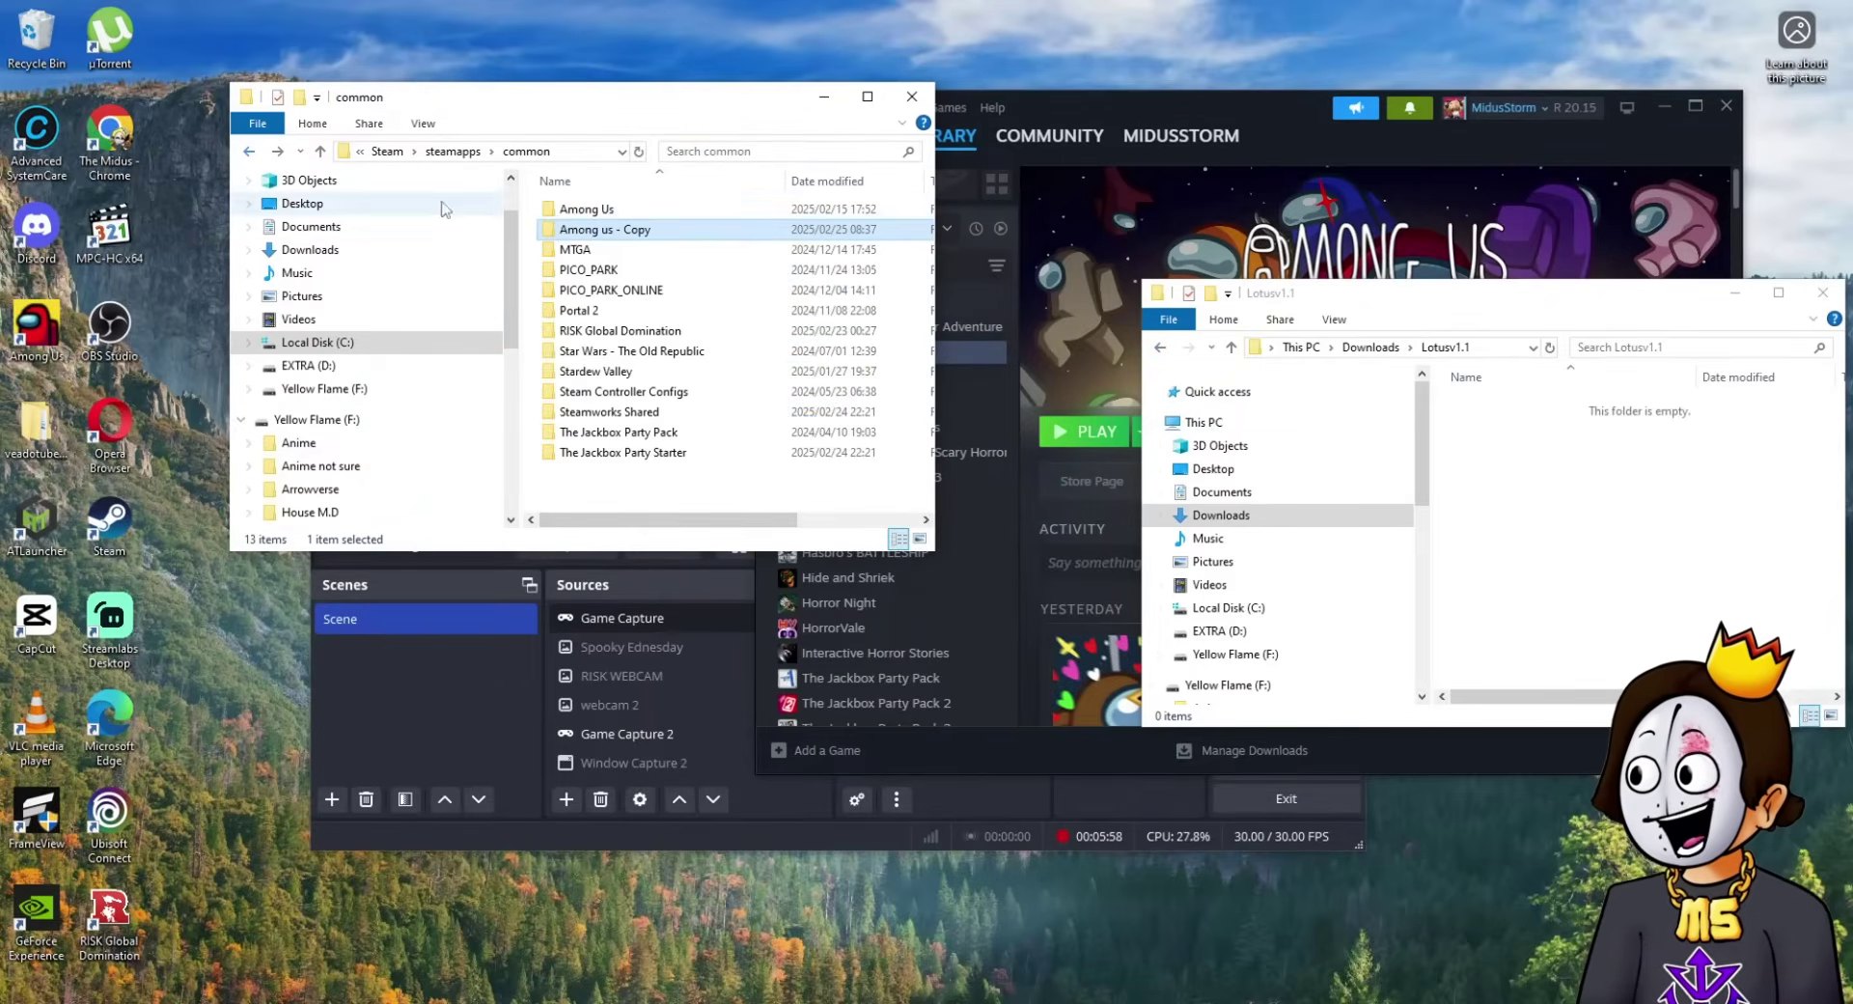
{"action": "double_click", "coordinate": [557, 212]}
{"action": "left_click_drag", "start_coordinate": [645, 424], "coordinate": [593, 200]}
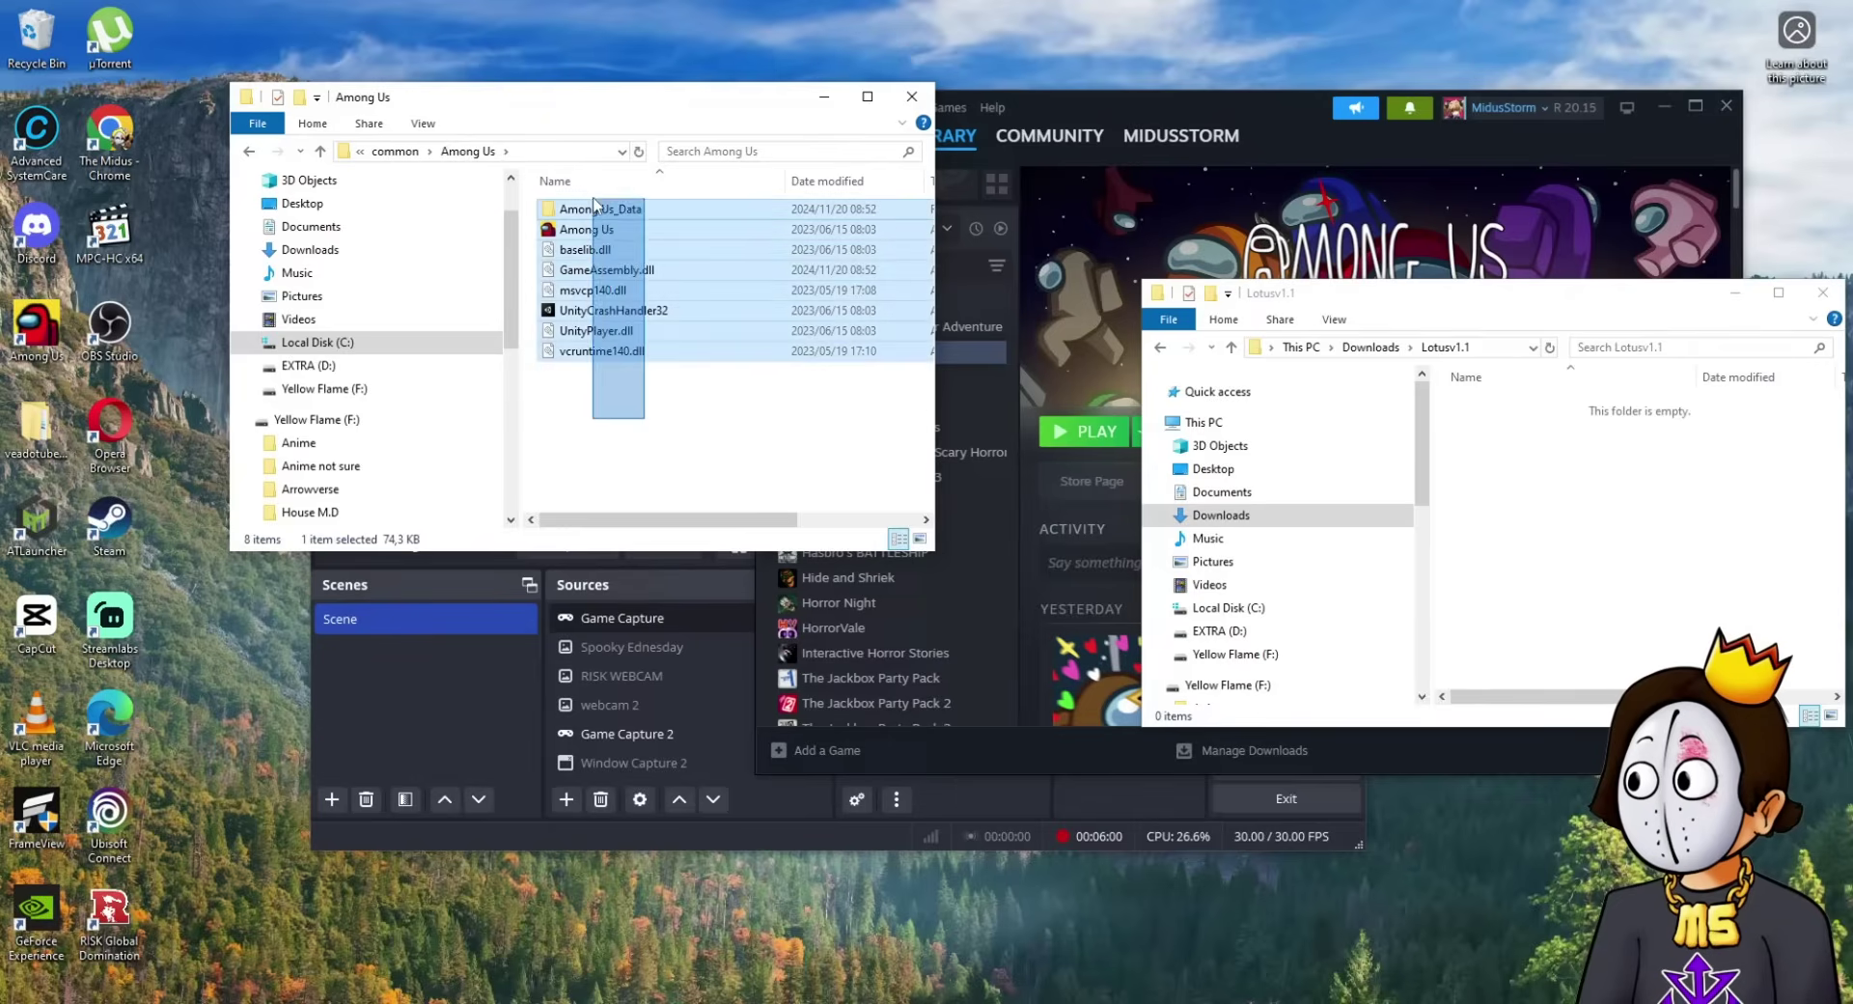
{"action": "right_click", "coordinate": [617, 271]}
{"action": "left_click", "coordinate": [664, 387]}
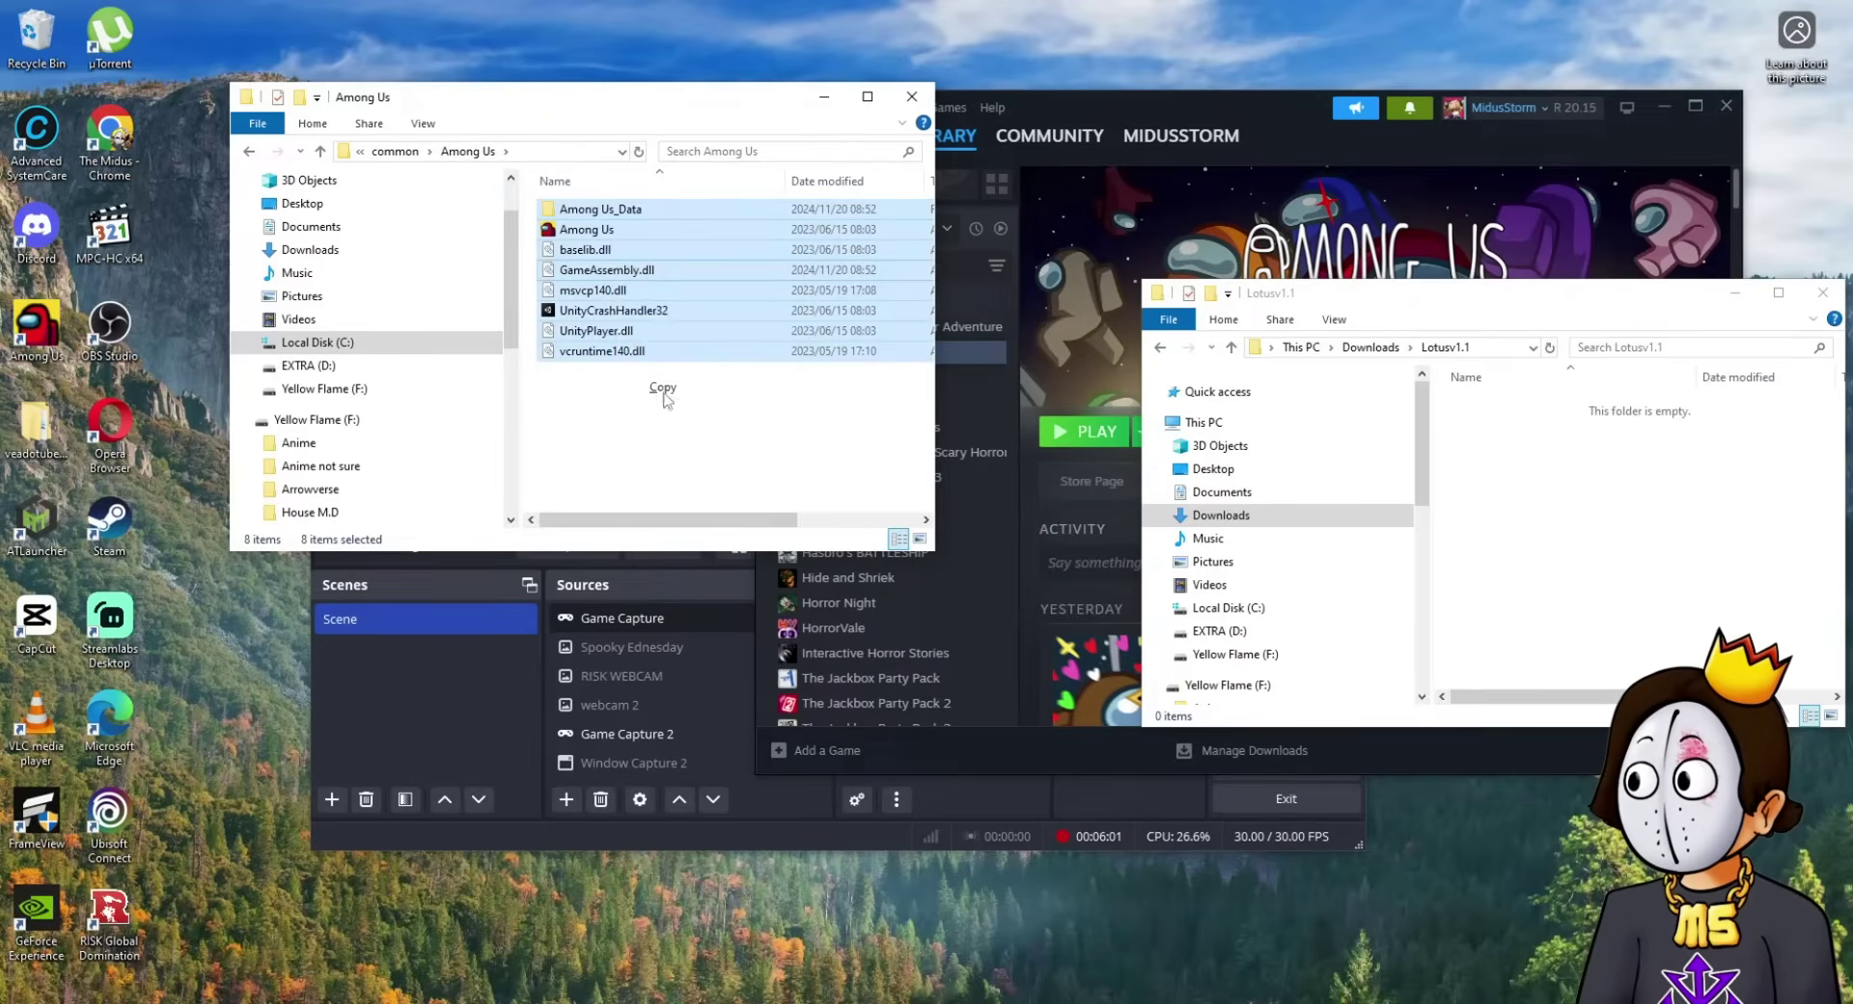
- Paste them into 'Among us - Copy', making 19 items, then close both Explorer windows
{"action": "left_click", "coordinate": [248, 151]}
{"action": "double_click", "coordinate": [598, 232]}
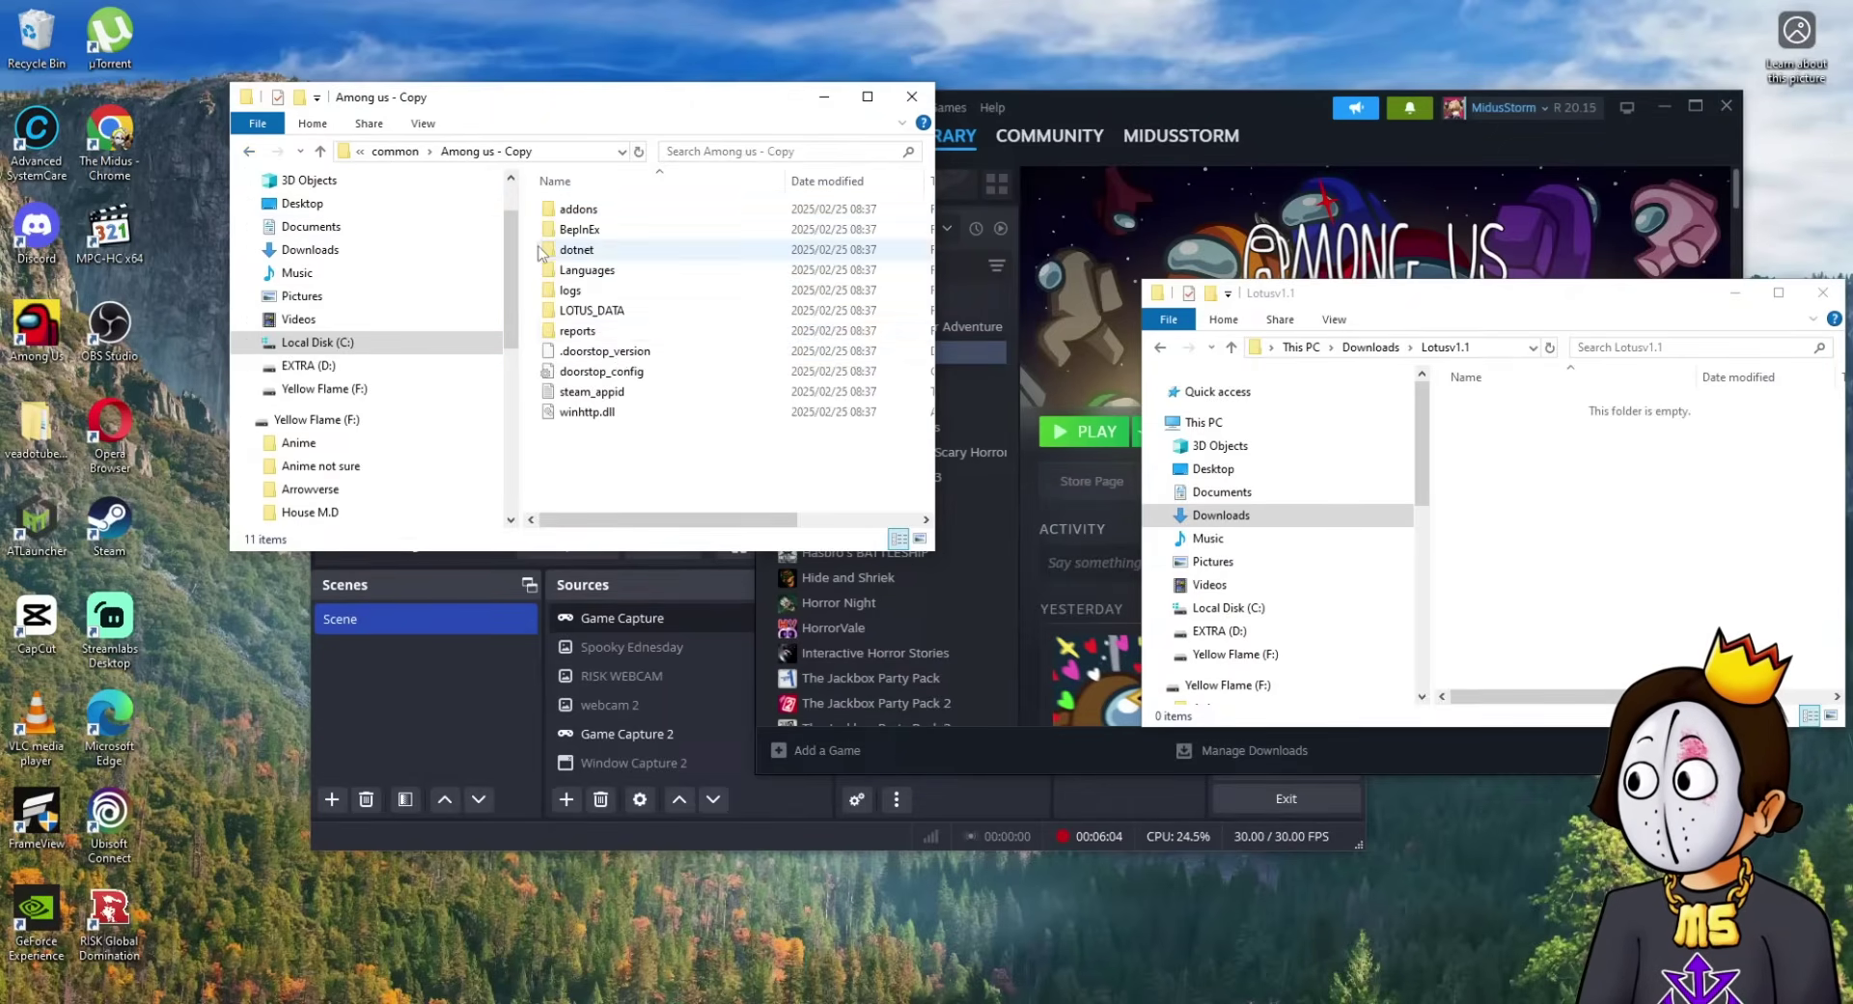
{"action": "right_click", "coordinate": [692, 464]}
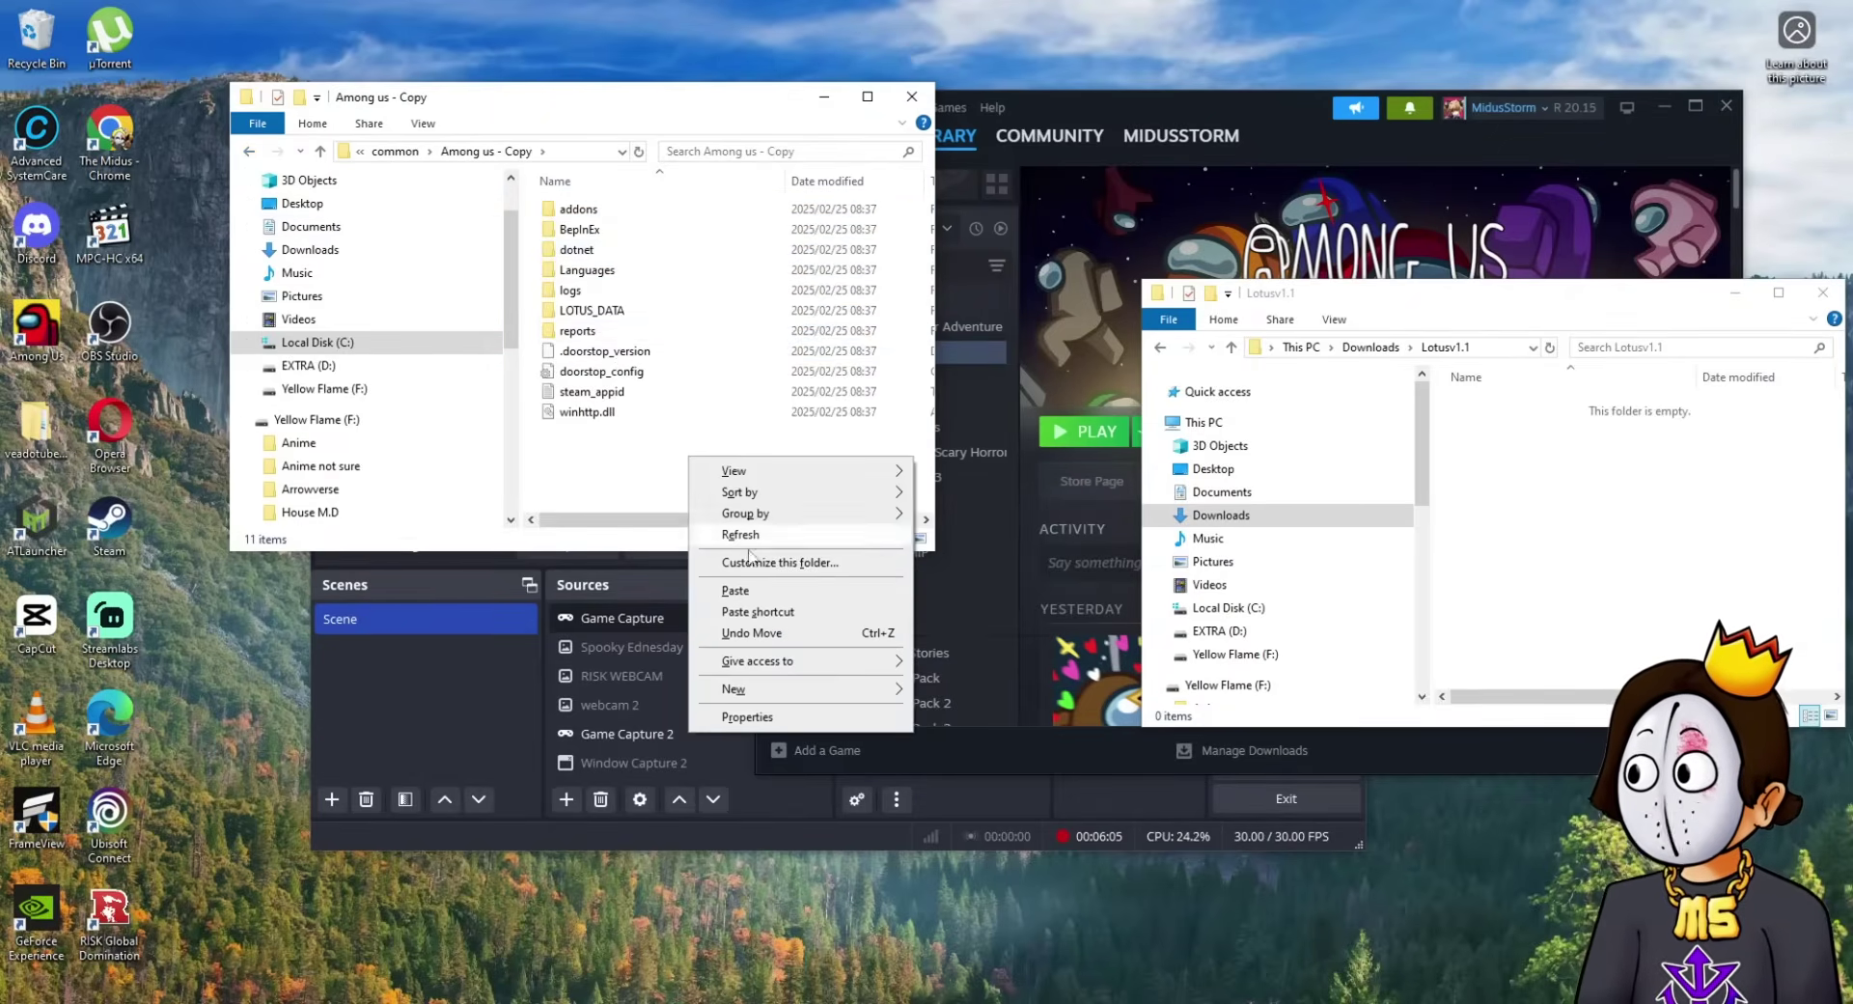
{"action": "left_click", "coordinate": [719, 593]}
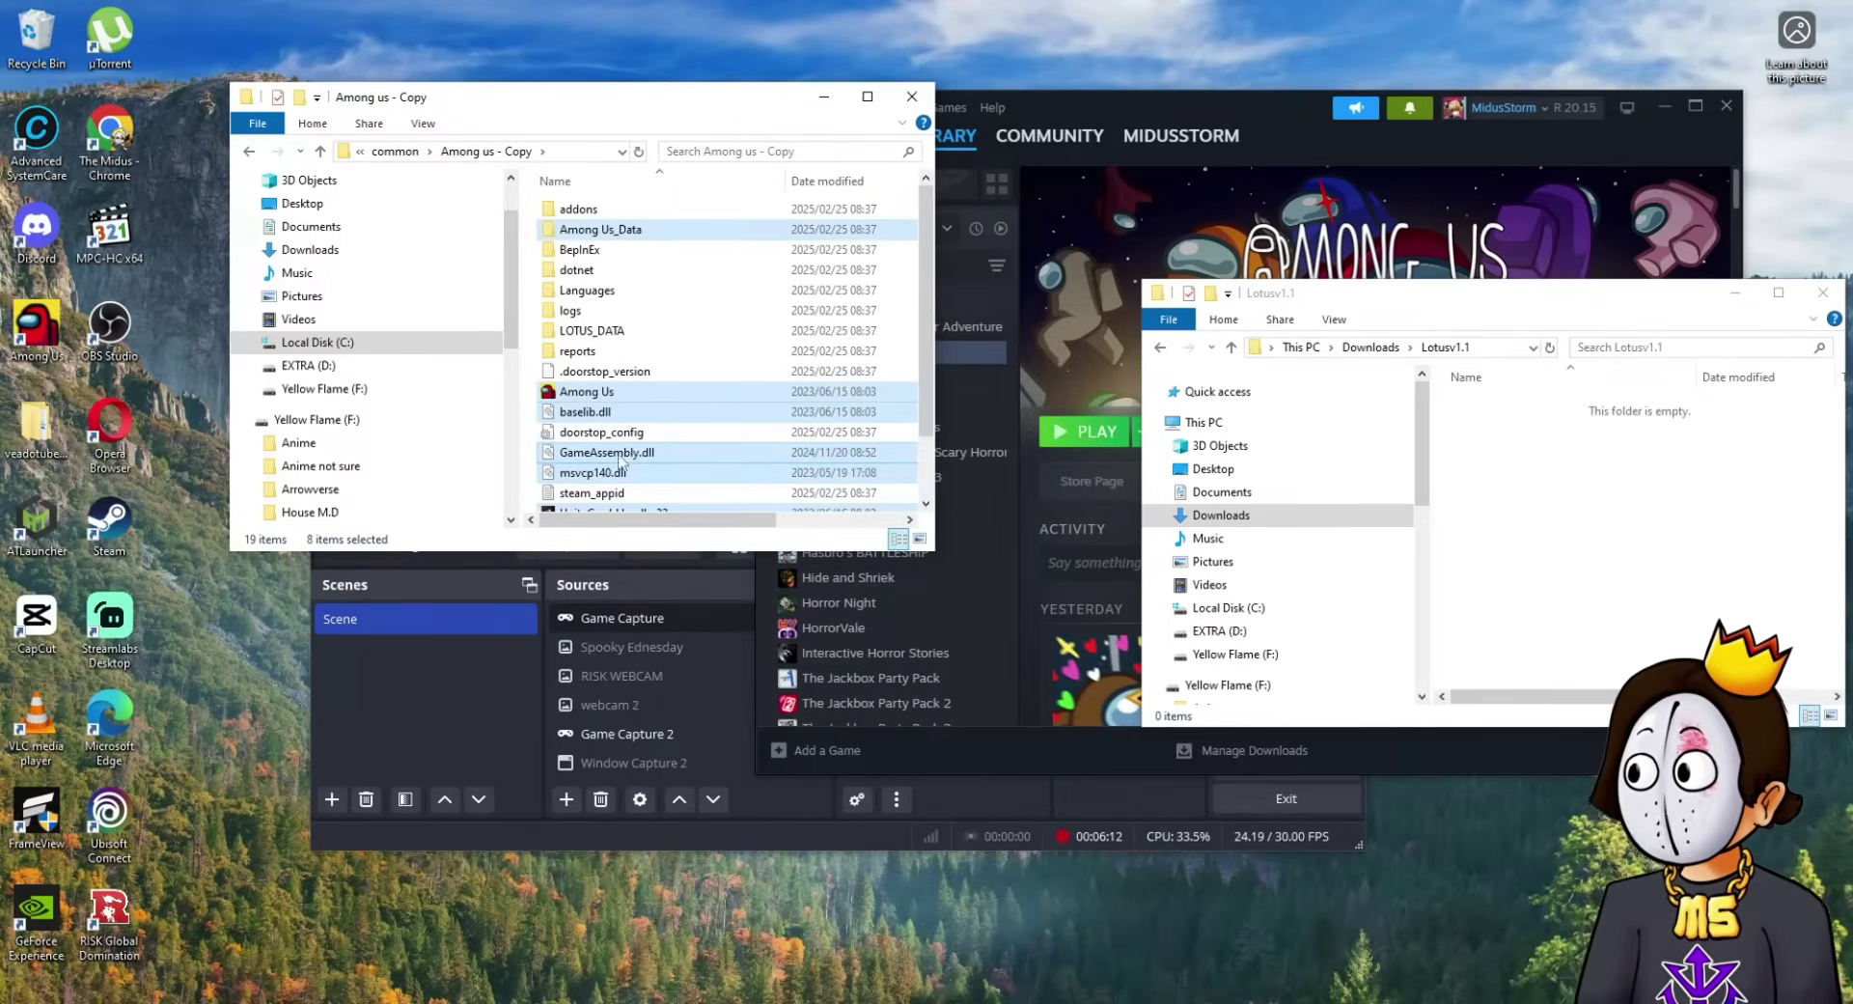
{"action": "left_click", "coordinate": [538, 359]}
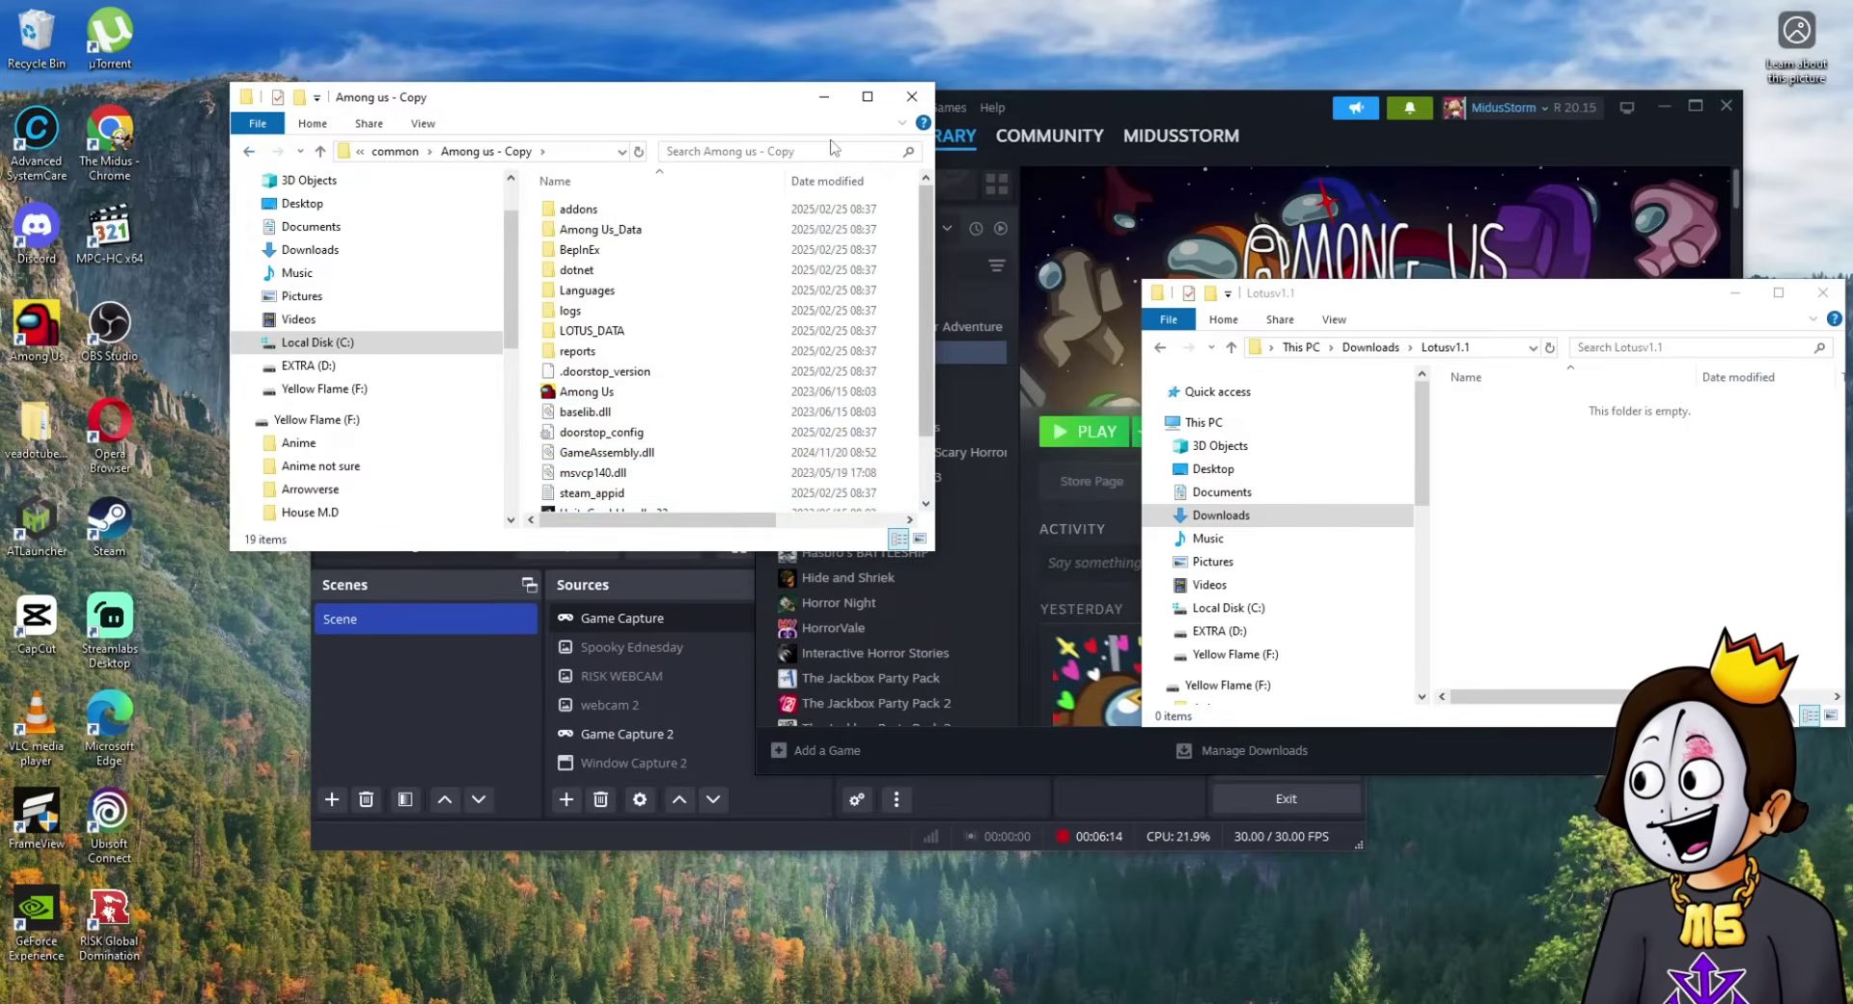
{"action": "left_click", "coordinate": [1822, 292]}
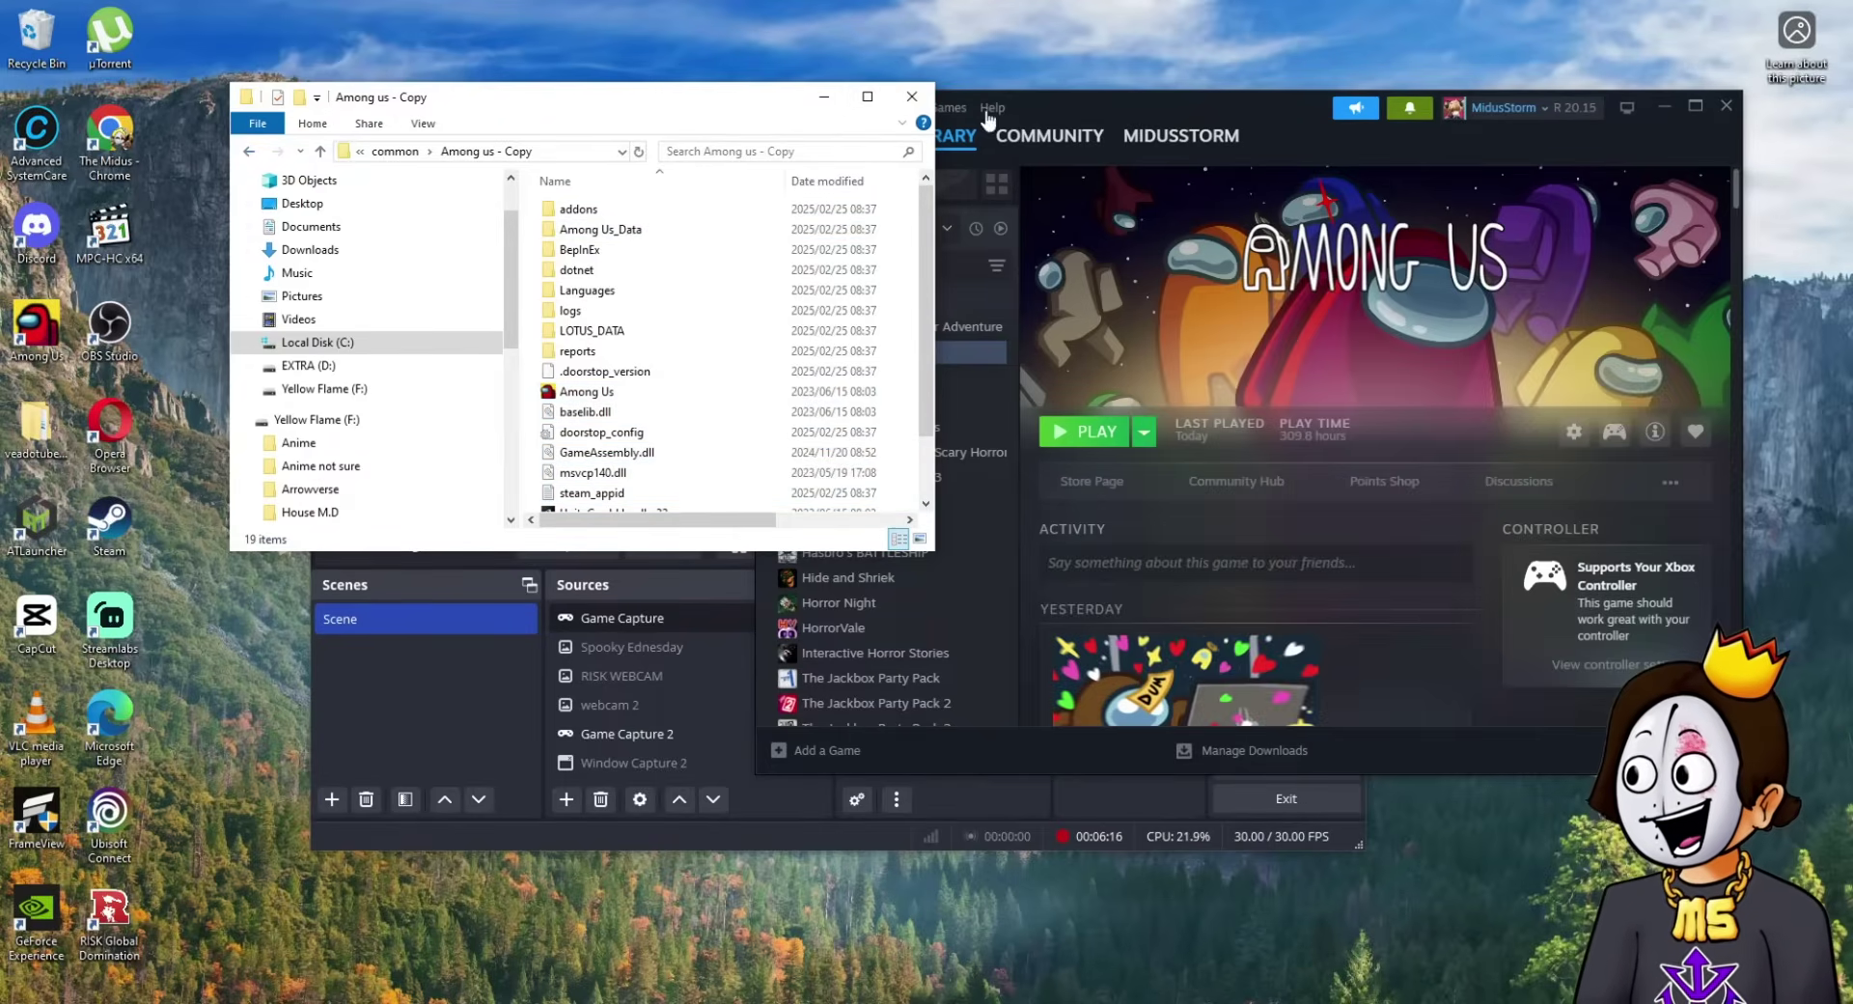
{"action": "left_click", "coordinate": [911, 96]}
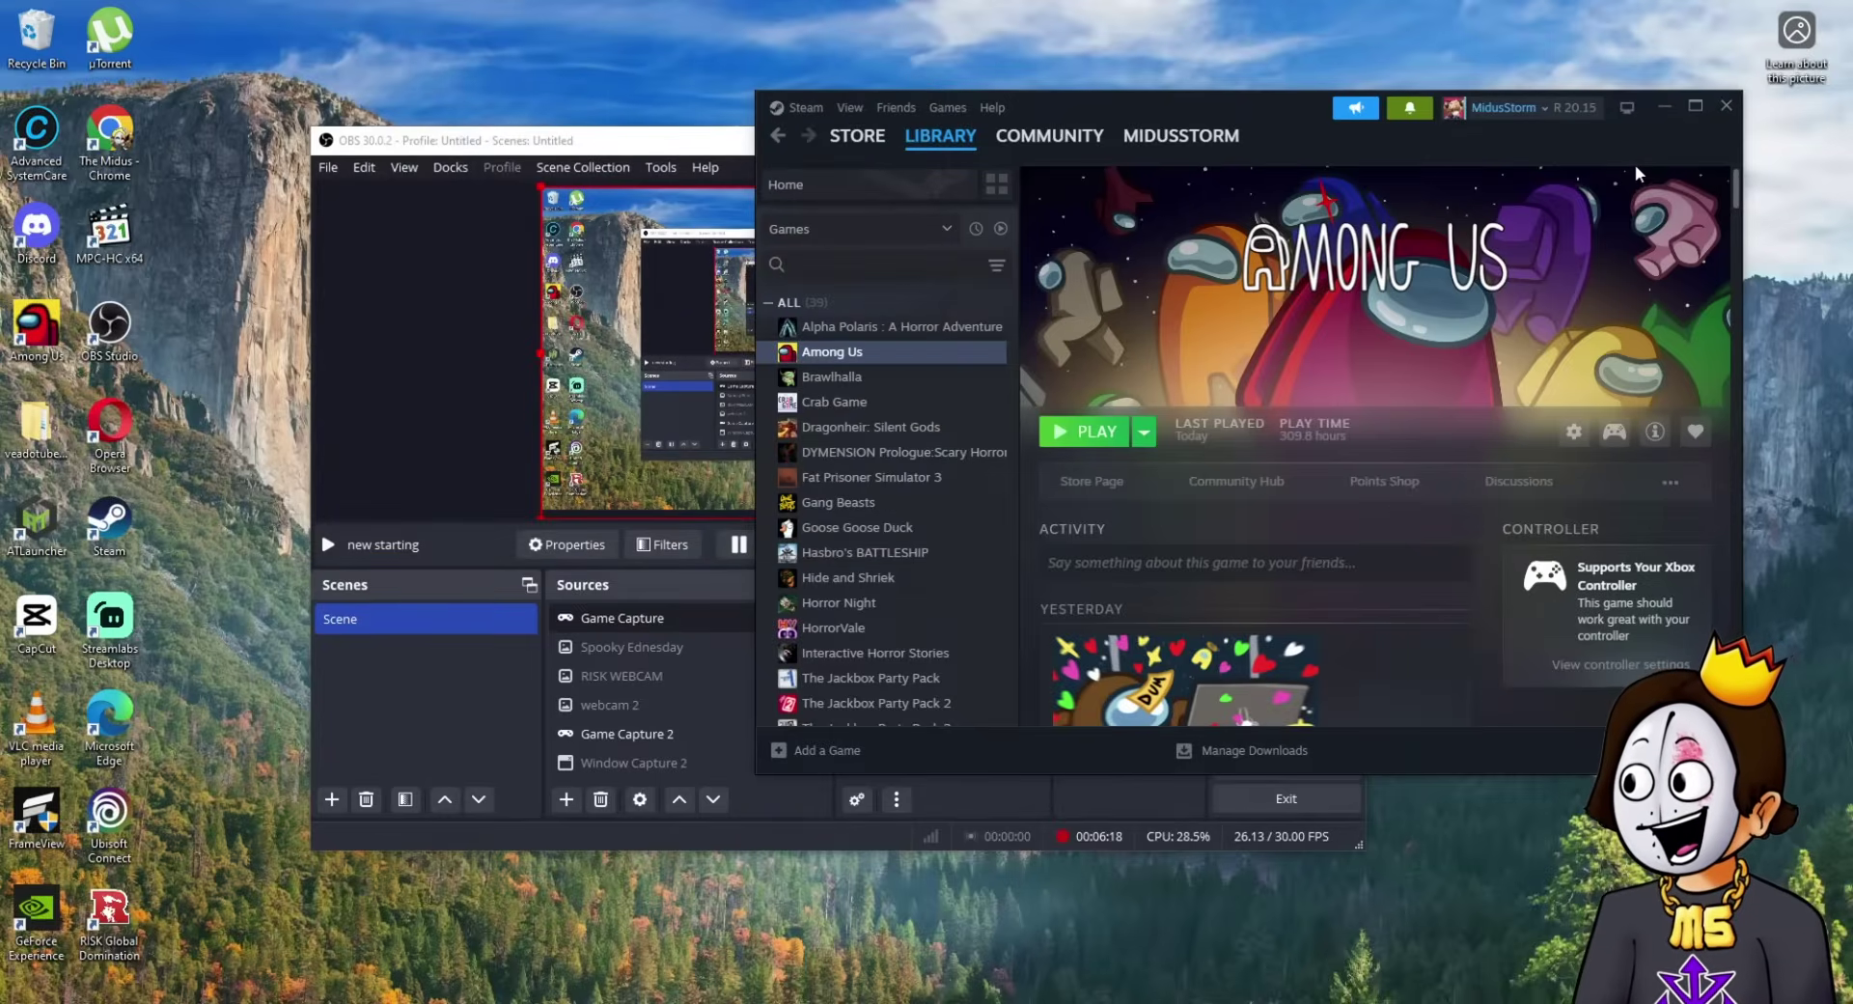
- Restart Steam and browse the Among Us local files via Manage > Browse local files
{"action": "left_click", "coordinate": [1716, 109]}
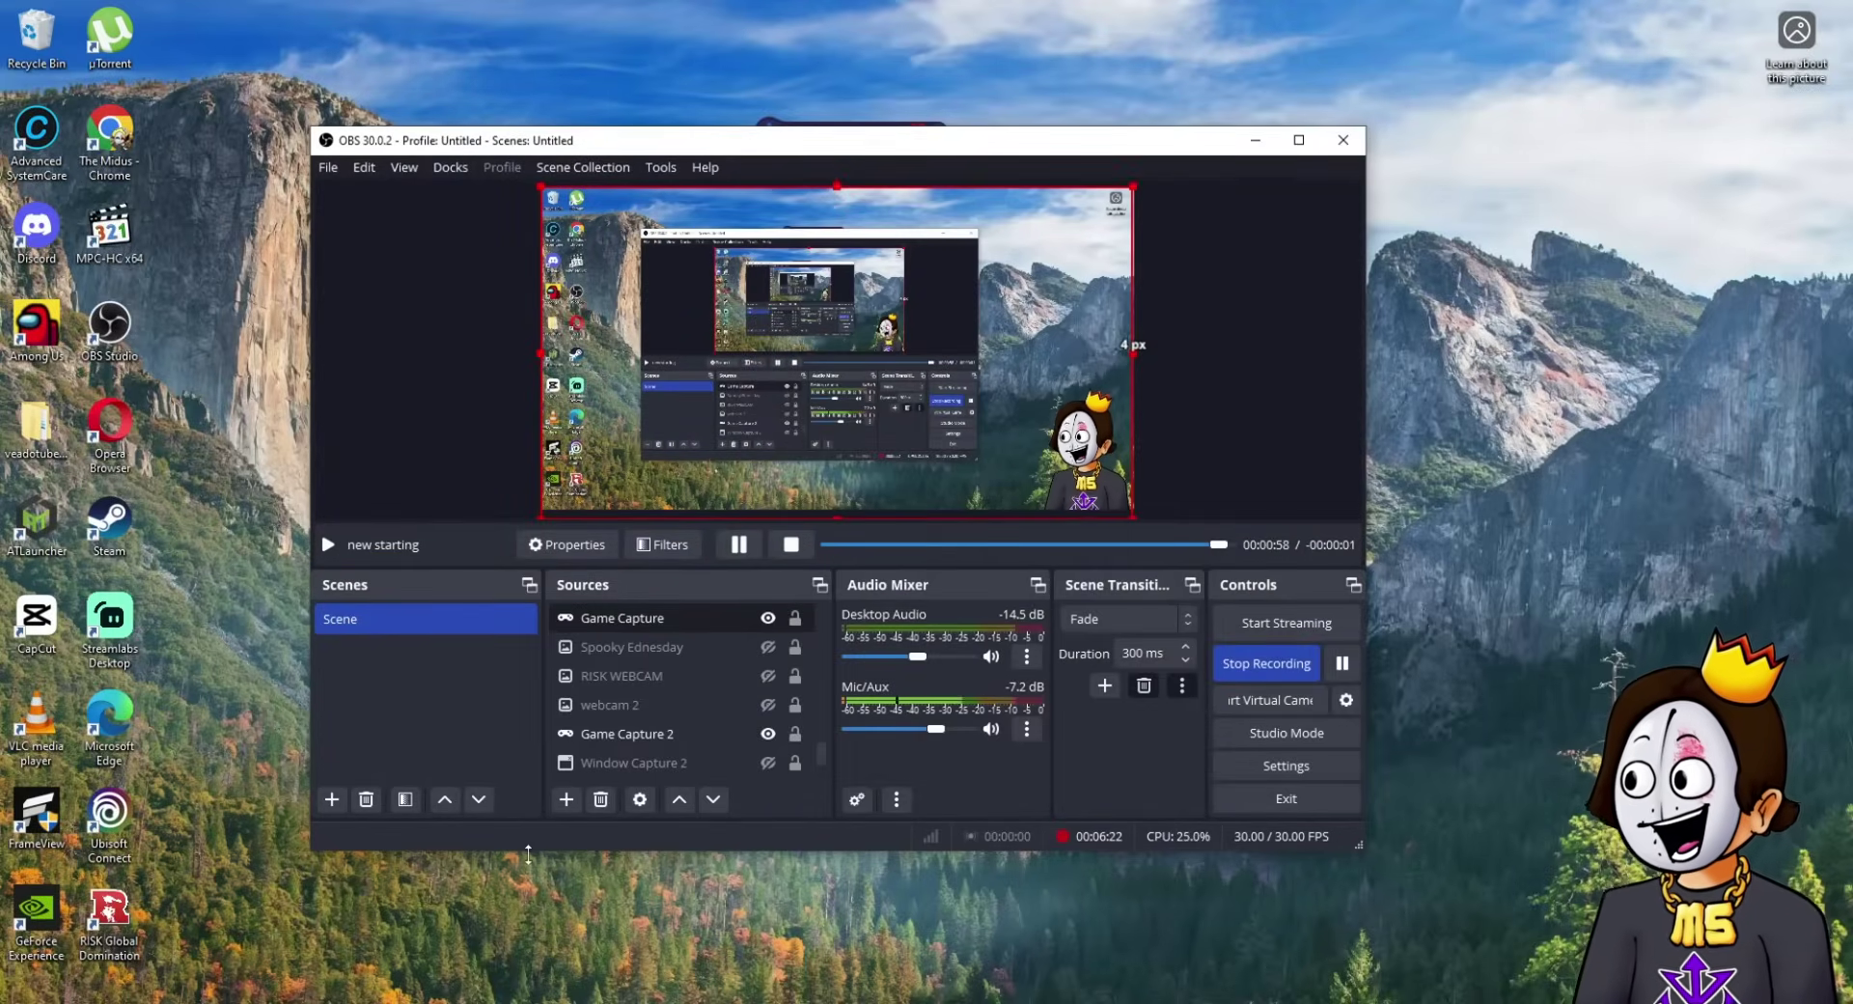
{"action": "double_click", "coordinate": [109, 522]}
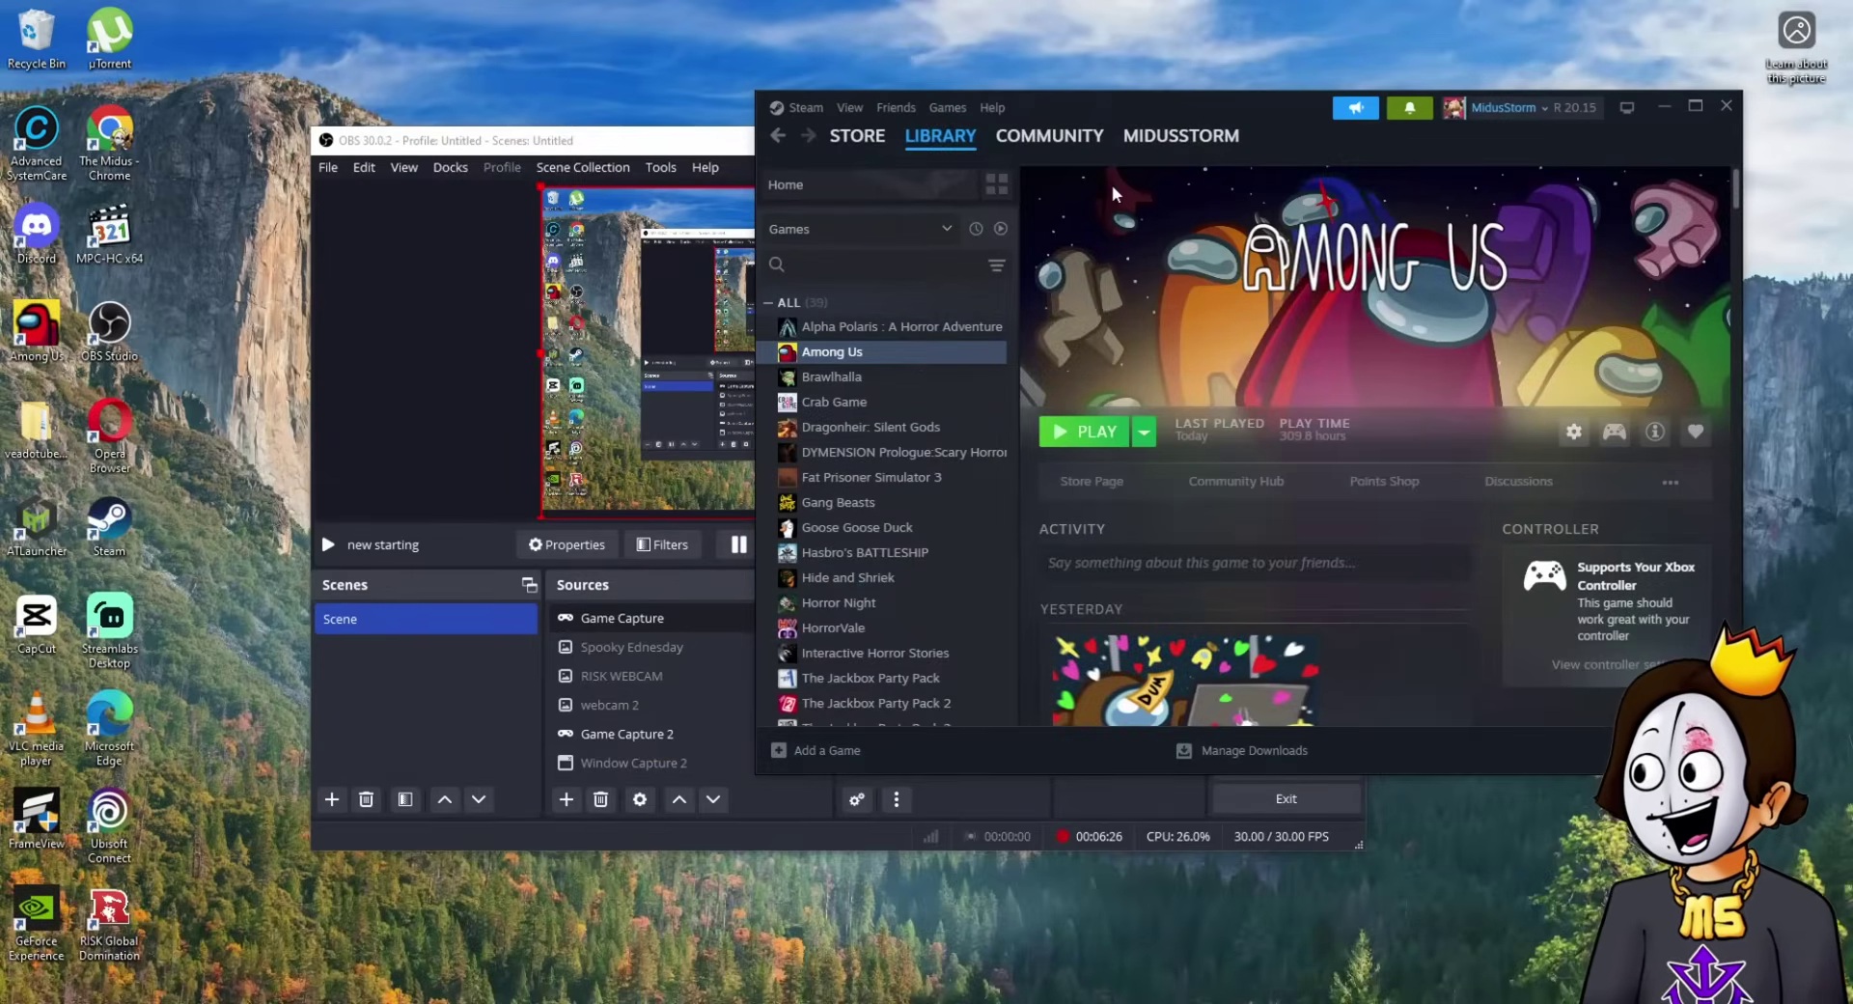
{"action": "left_click", "coordinate": [1563, 447]}
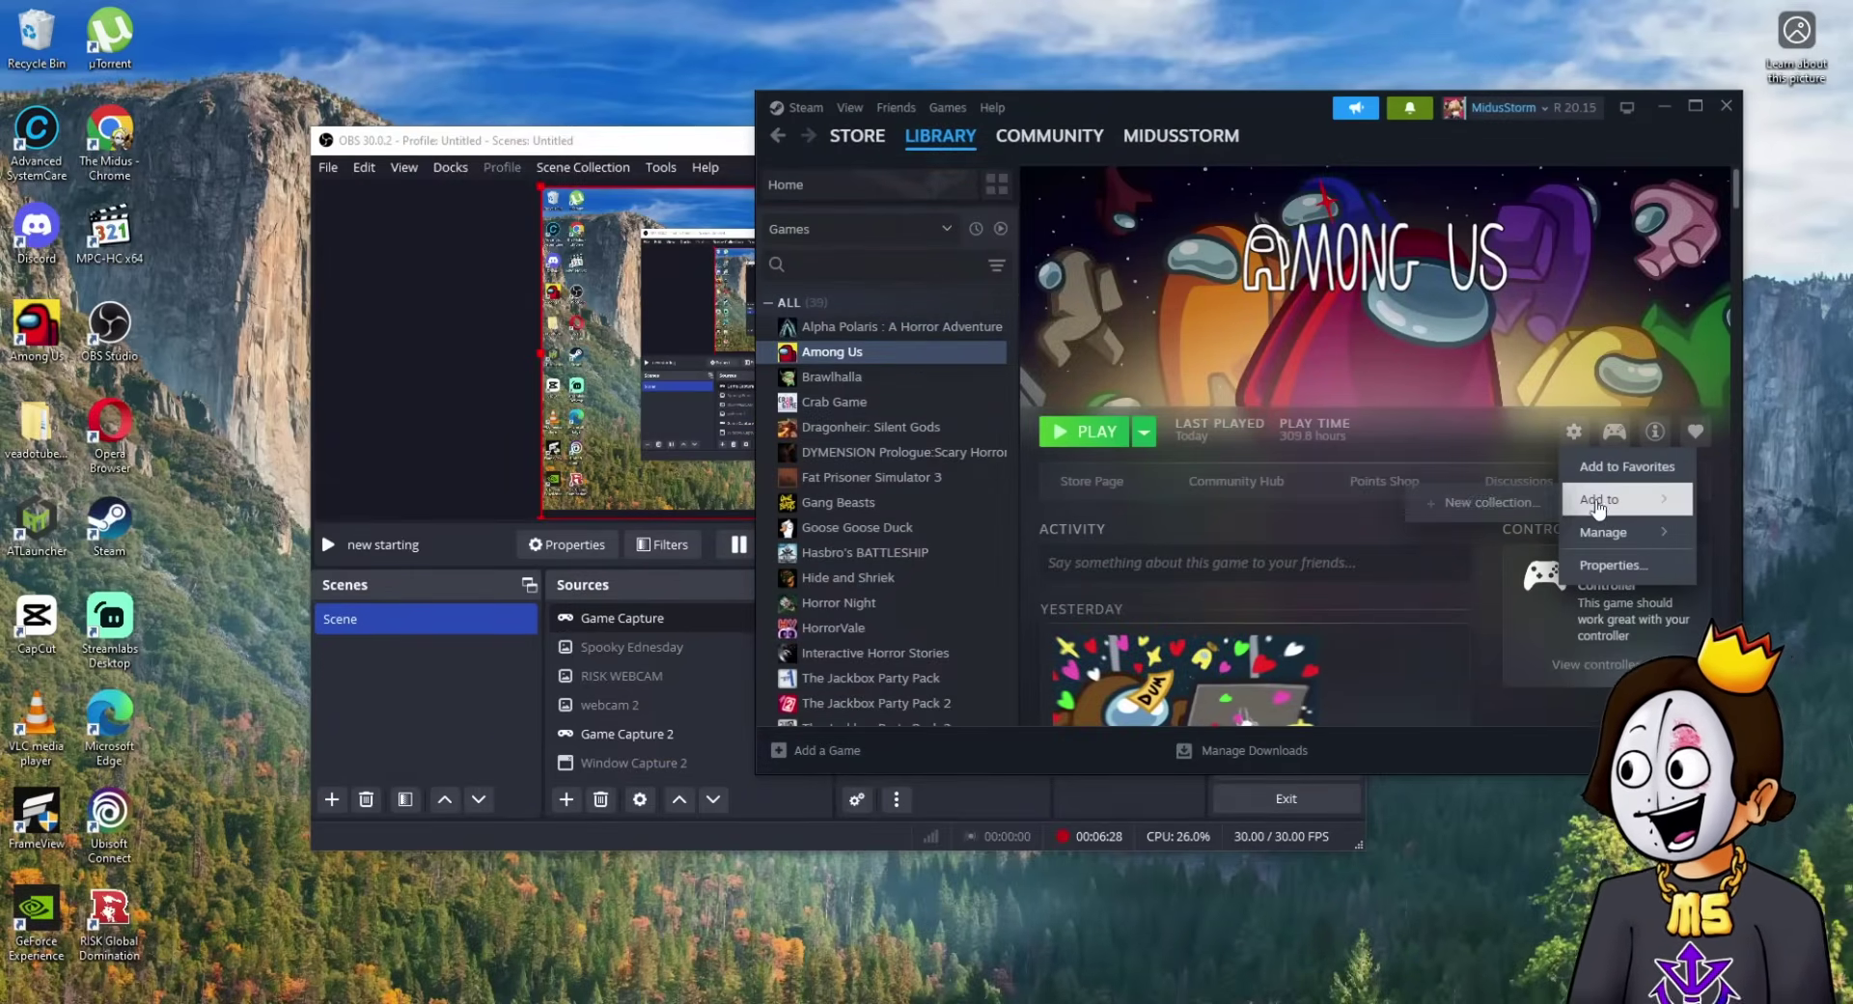
{"action": "mouse_move", "coordinate": [1612, 535]}
{"action": "left_click", "coordinate": [1479, 566]}
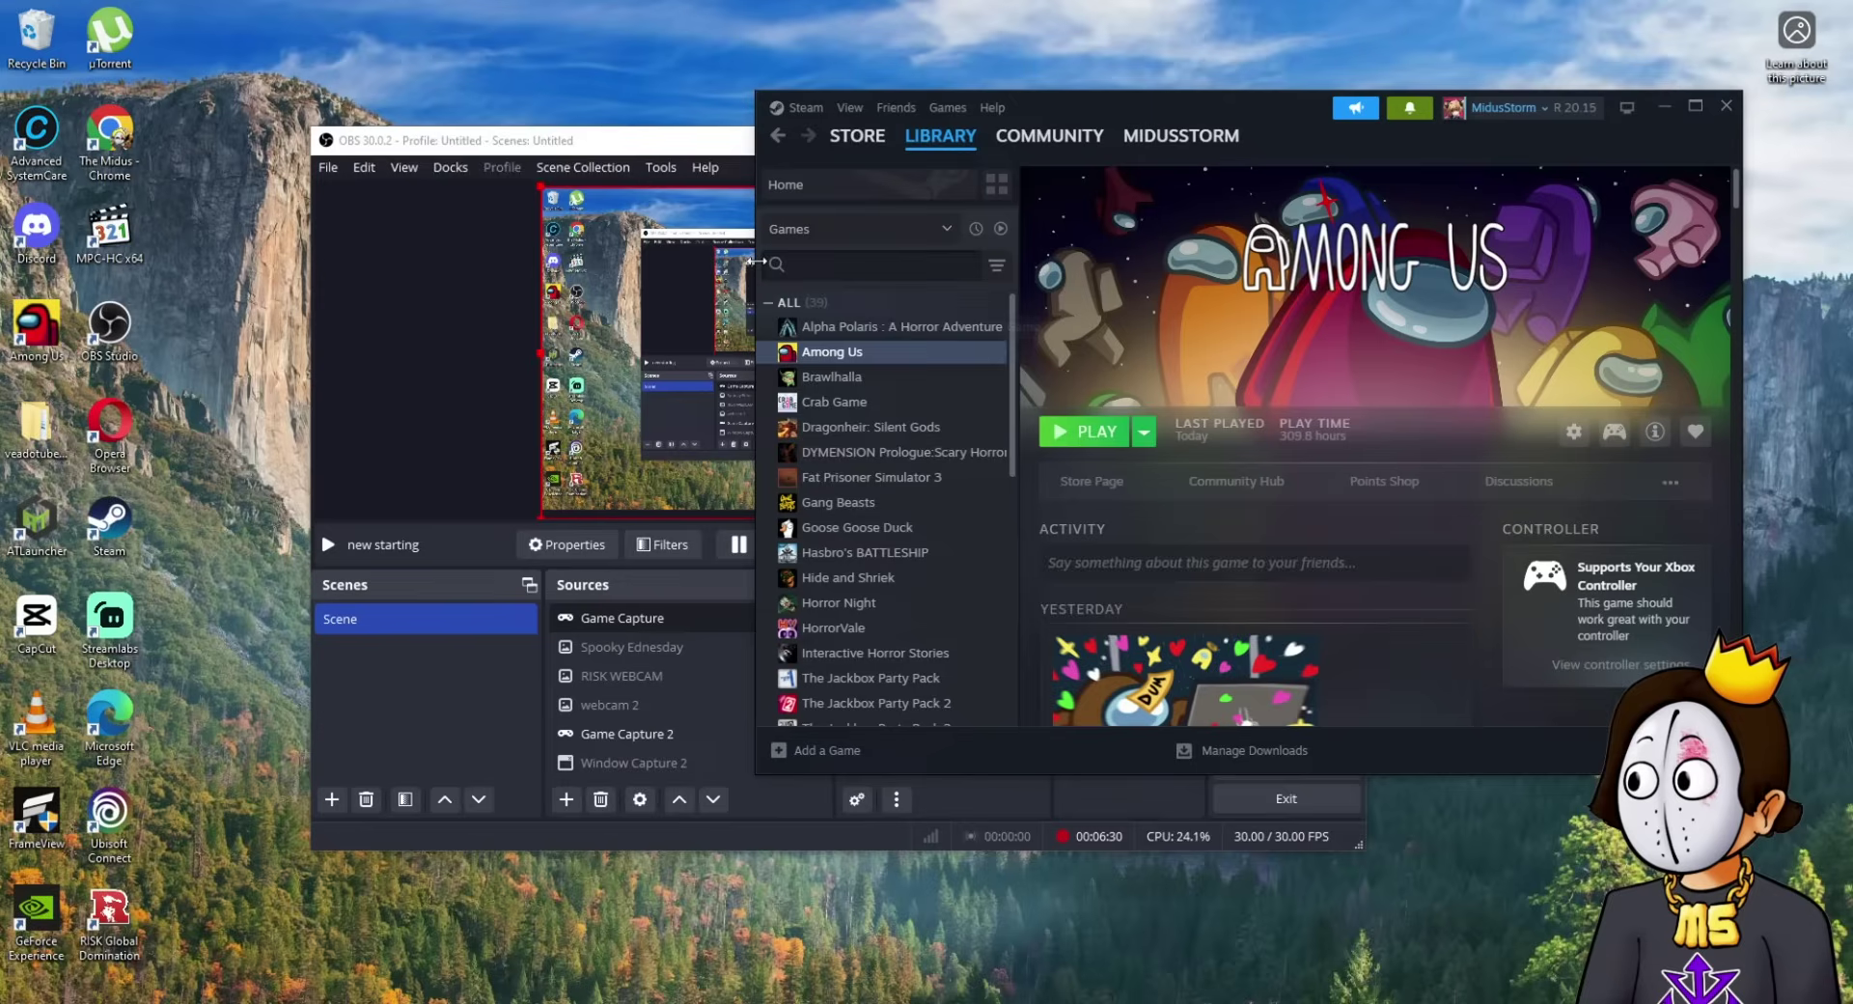
- Go up to common, enter 'Among us - Copy' and launch the modded Among Us executable
{"action": "left_click", "coordinate": [322, 151]}
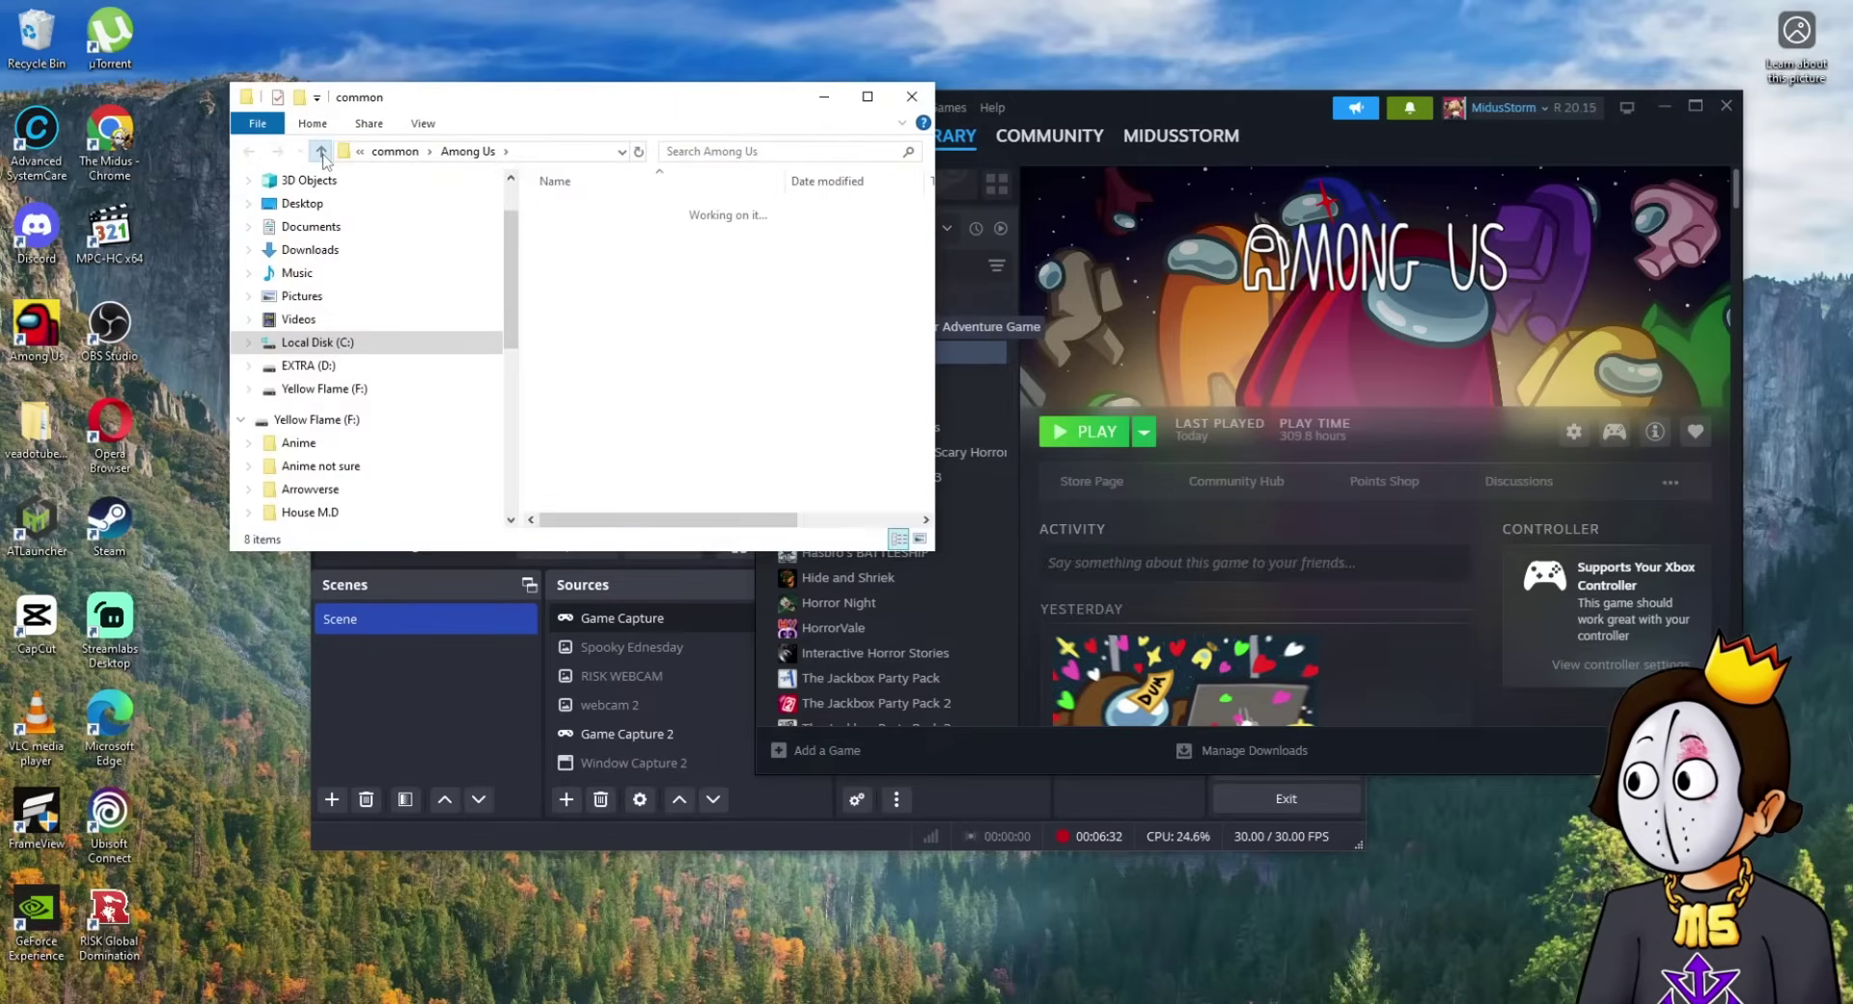
{"action": "double_click", "coordinate": [617, 231]}
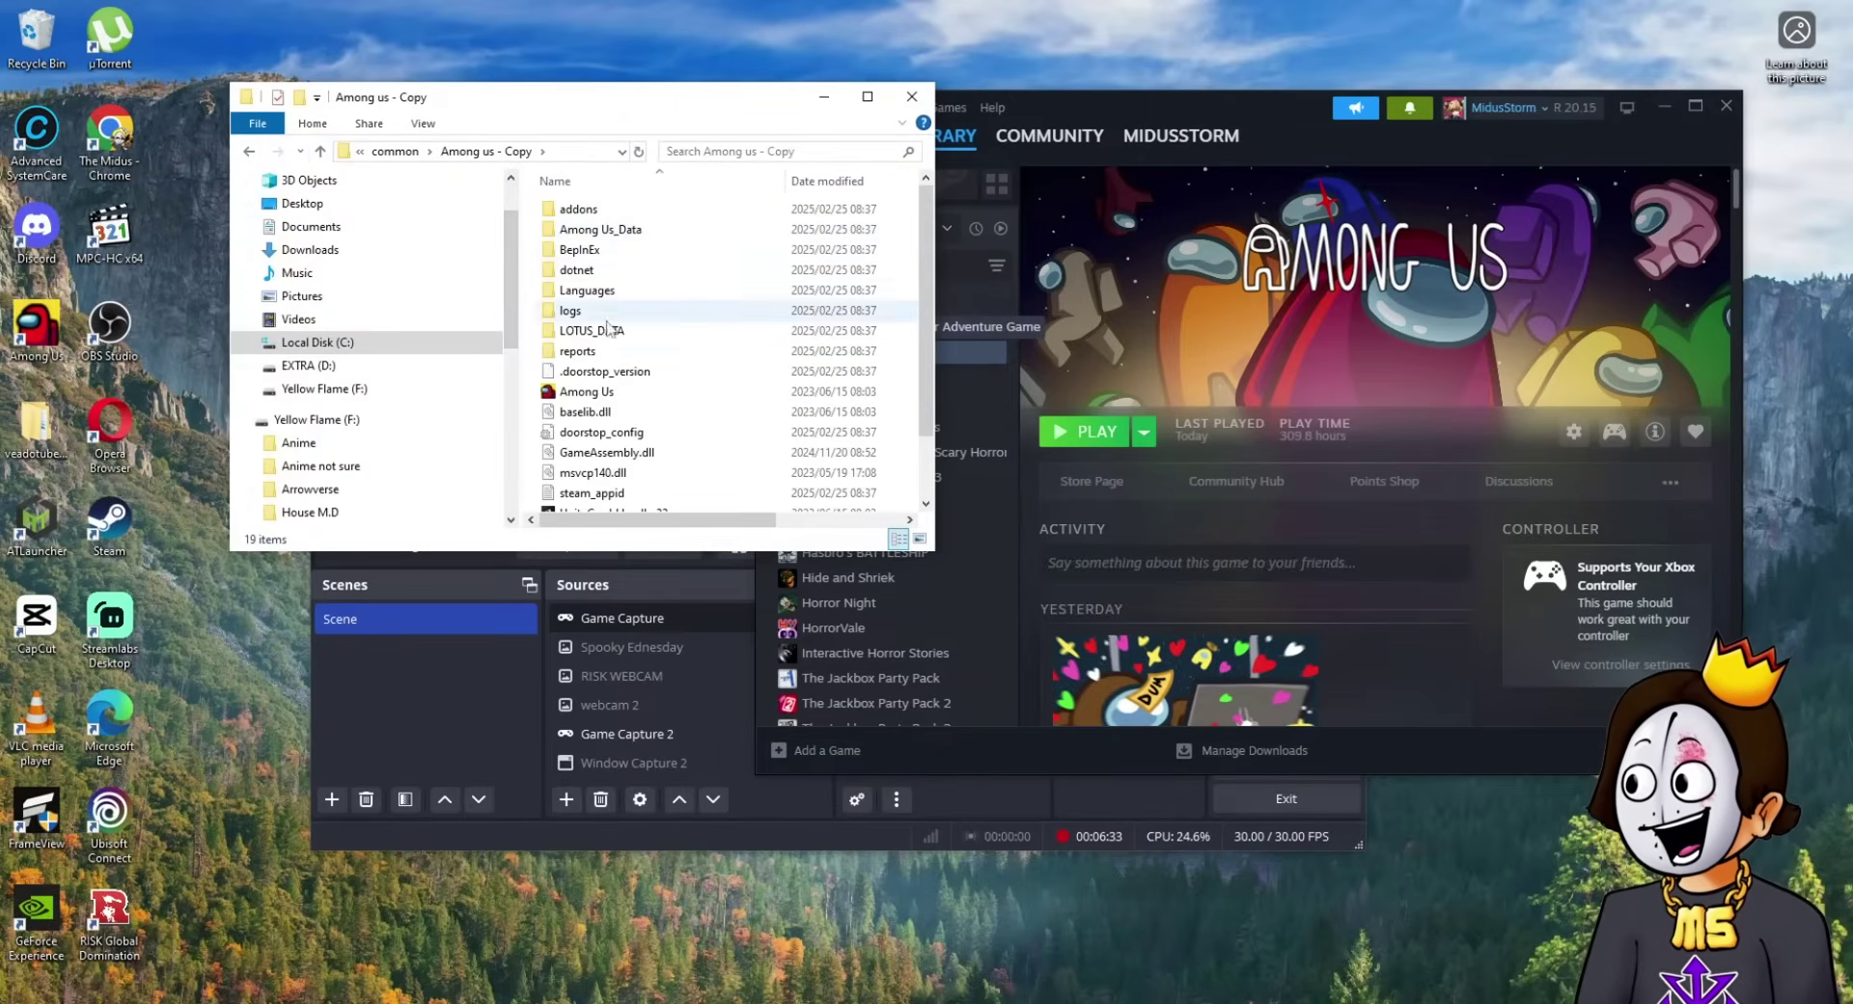
{"action": "double_click", "coordinate": [589, 394]}
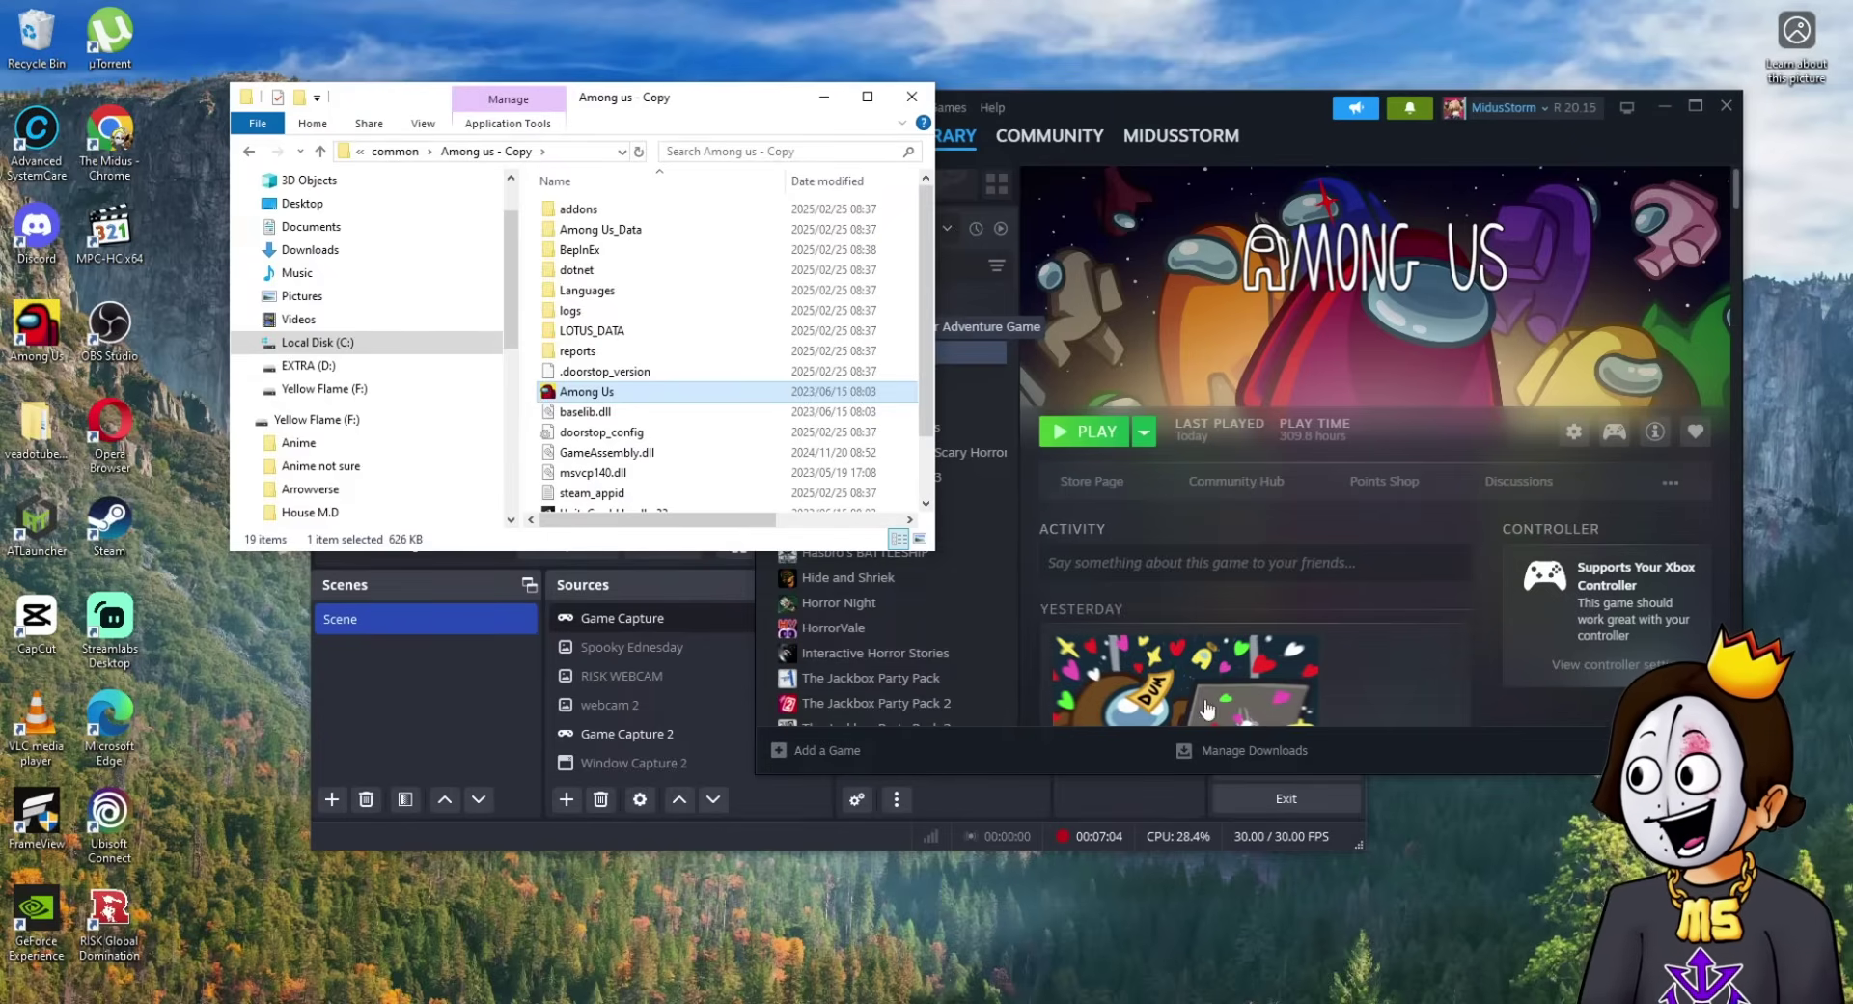
{"action": "left_click", "coordinate": [1120, 793]}
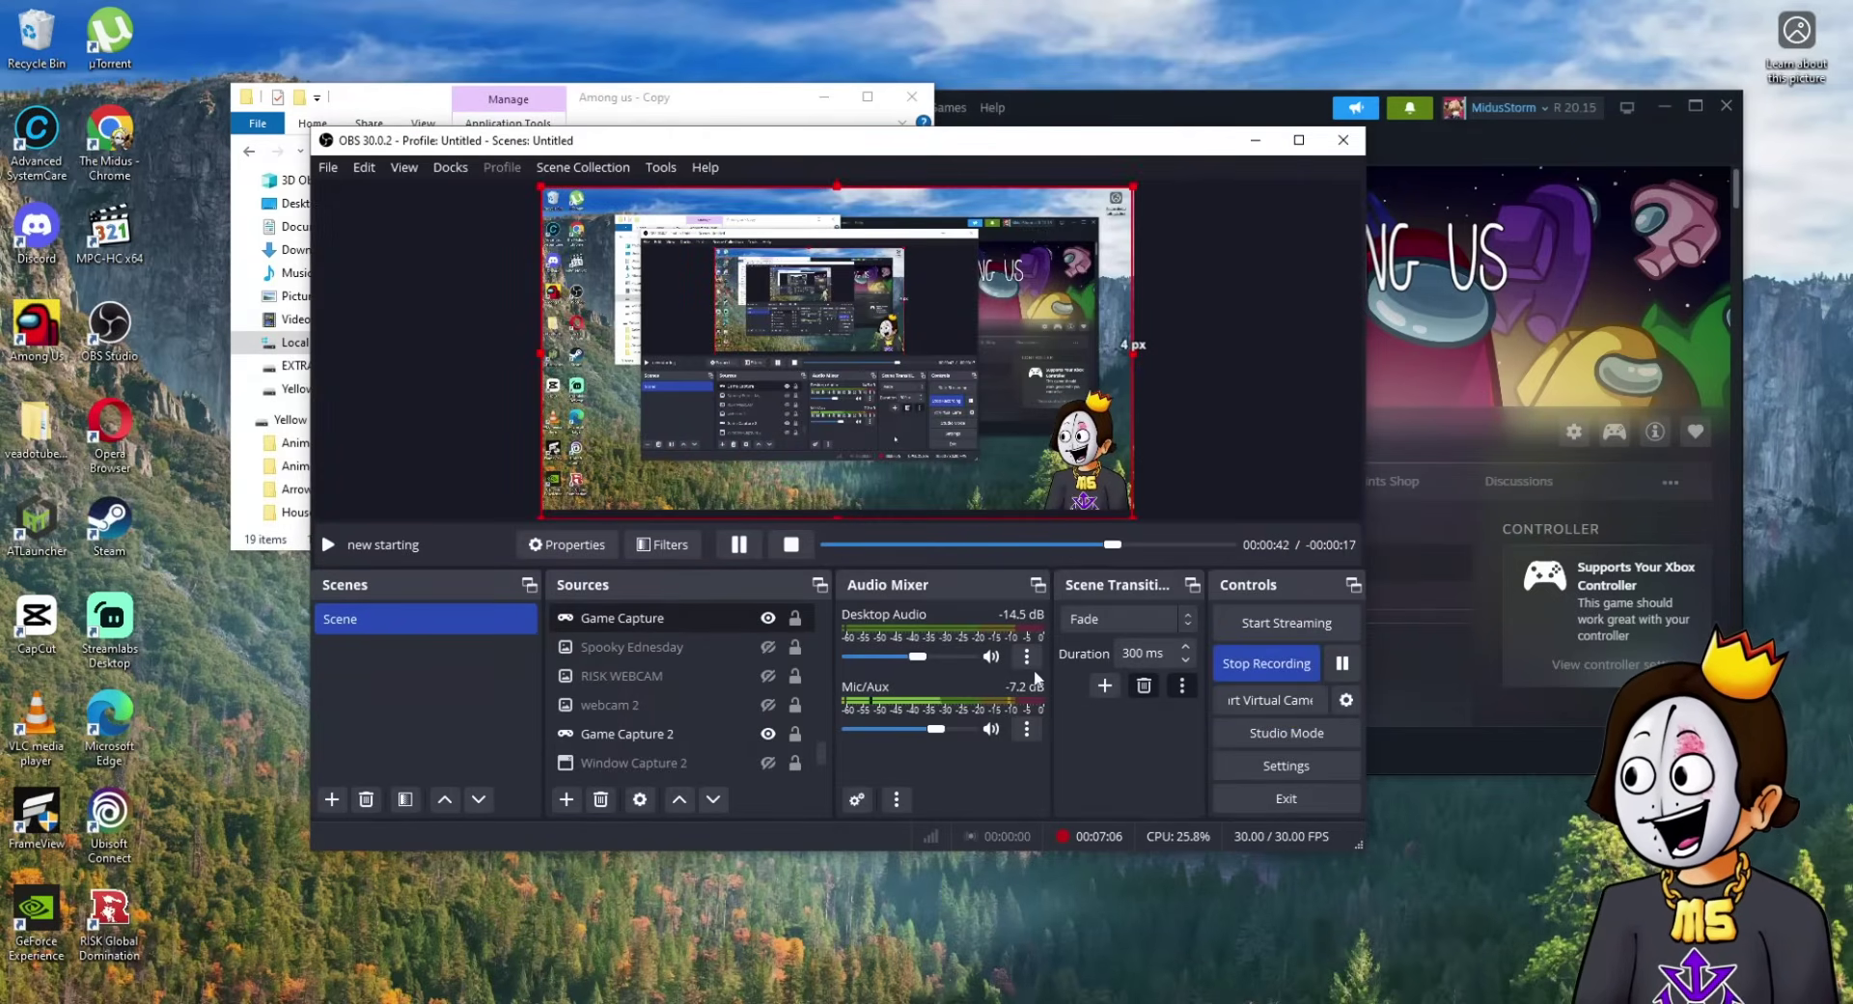
{"action": "key", "text": "alt+Tab"}
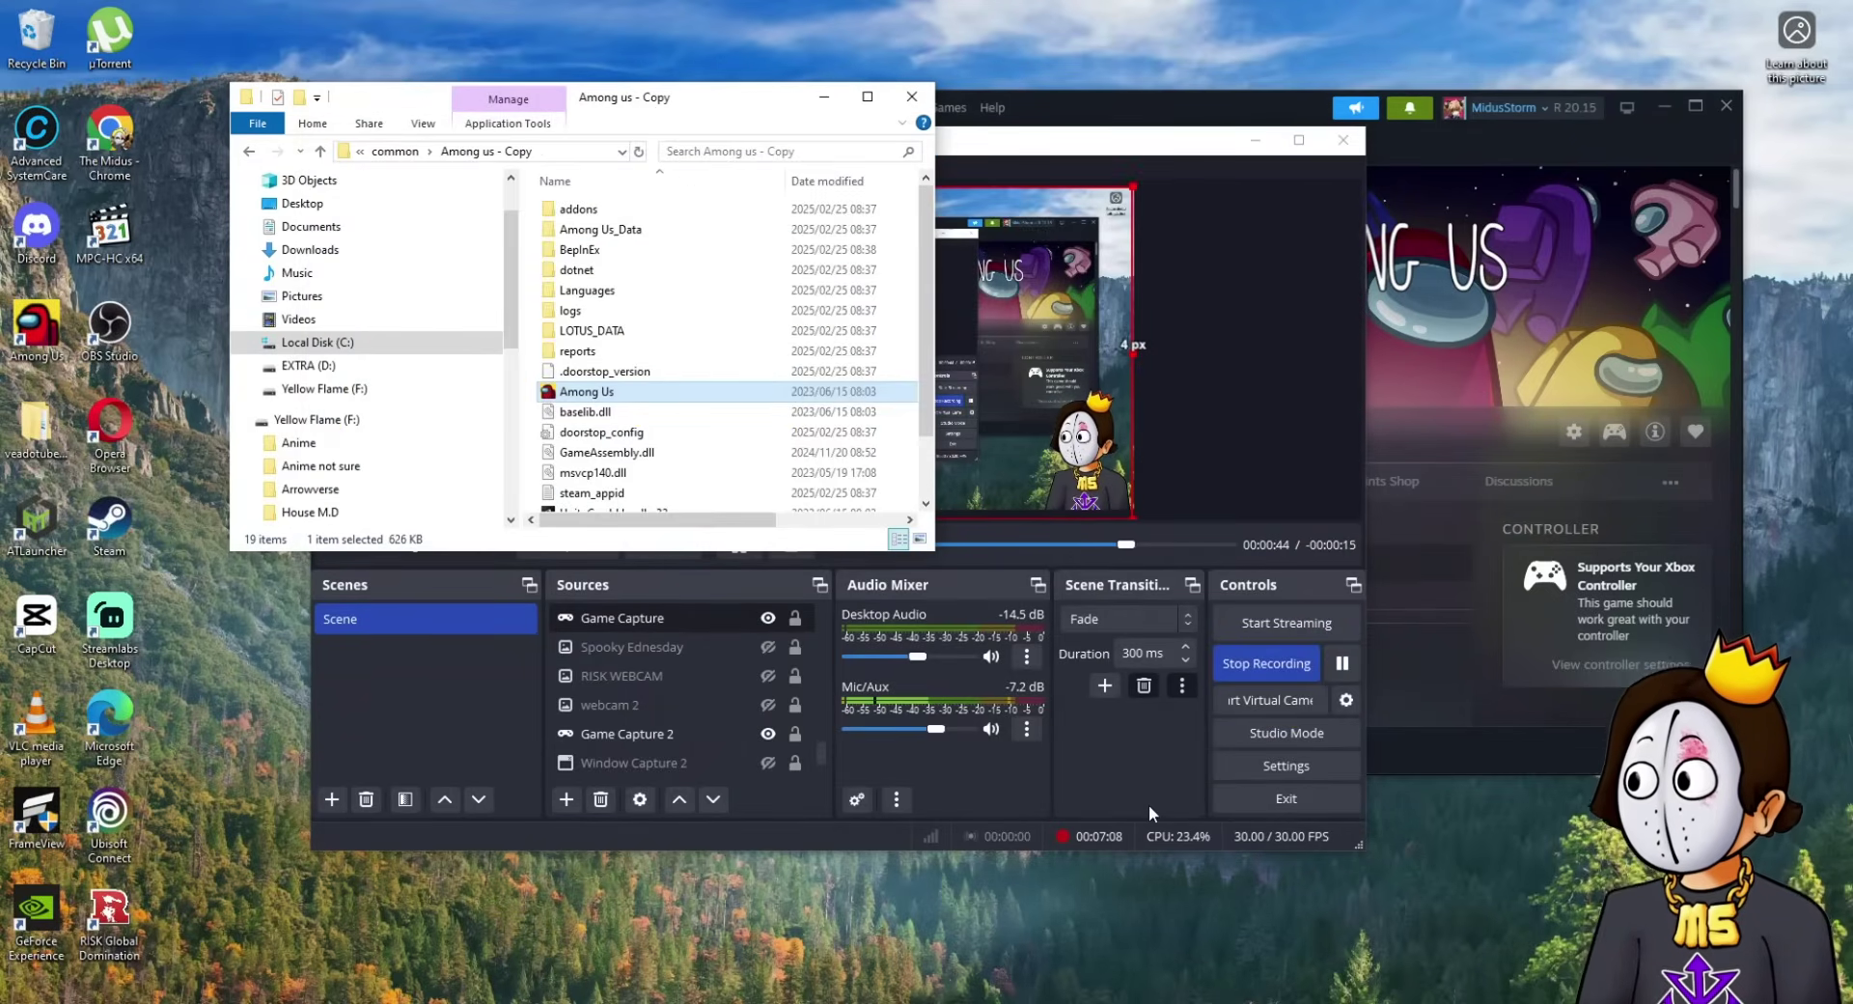